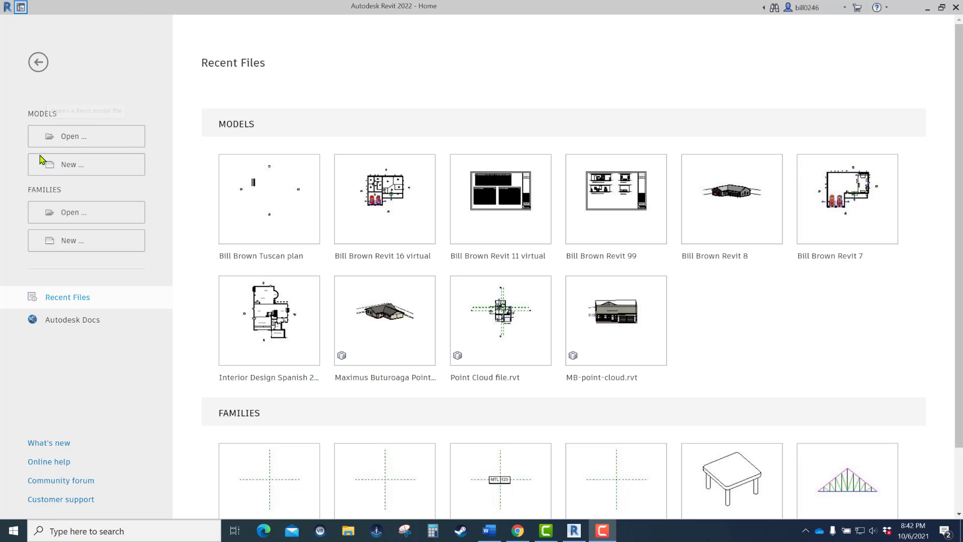
# - Create a new project from the Imperial-Architectural Template
pyautogui.click(68, 168)
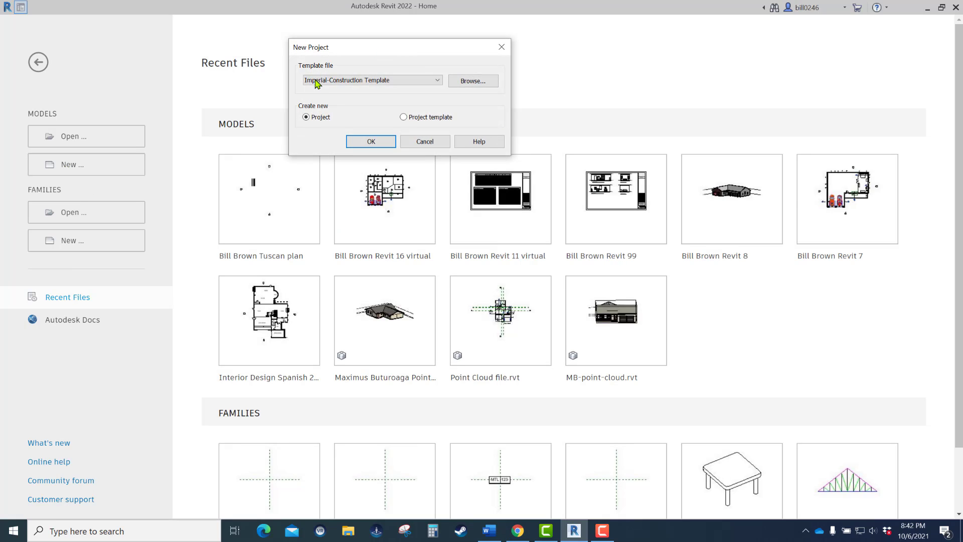
pyautogui.click(406, 81)
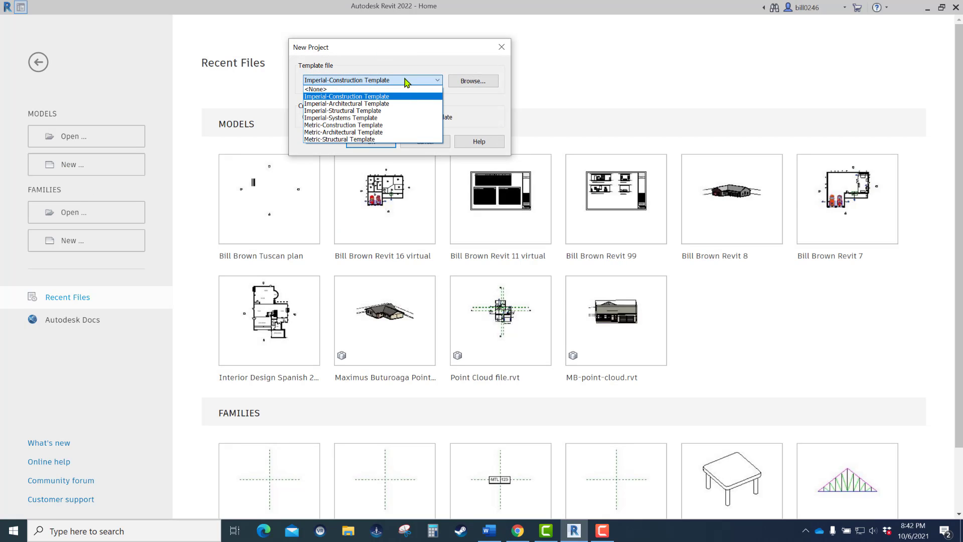
pyautogui.click(383, 104)
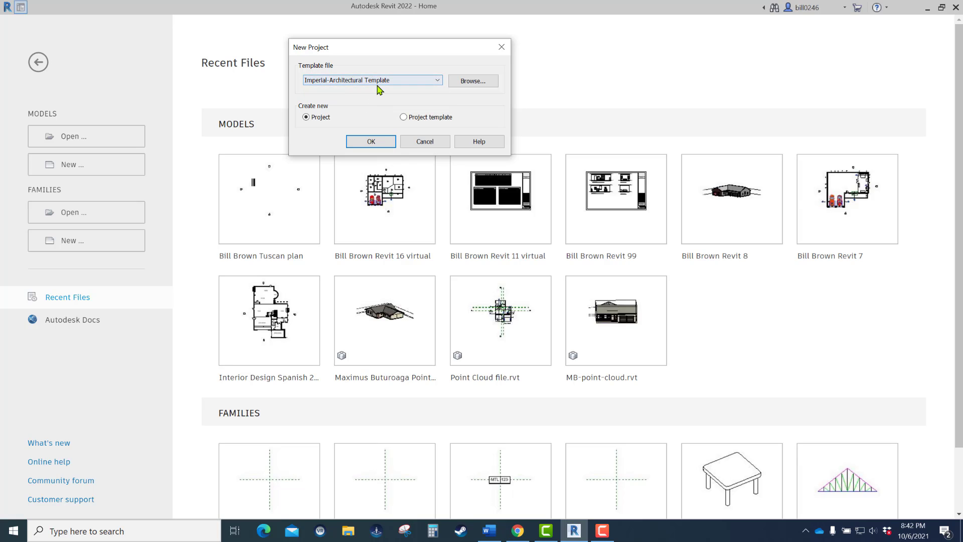
pyautogui.click(372, 142)
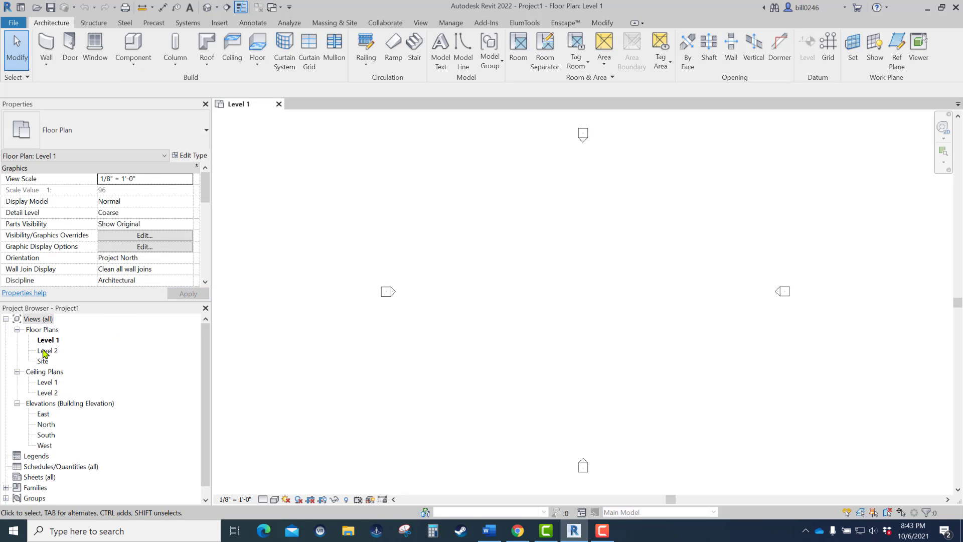
# - Start saving the model as a project file and browse to the Intro to Eng and Arch folder in Documents
pyautogui.click(13, 23)
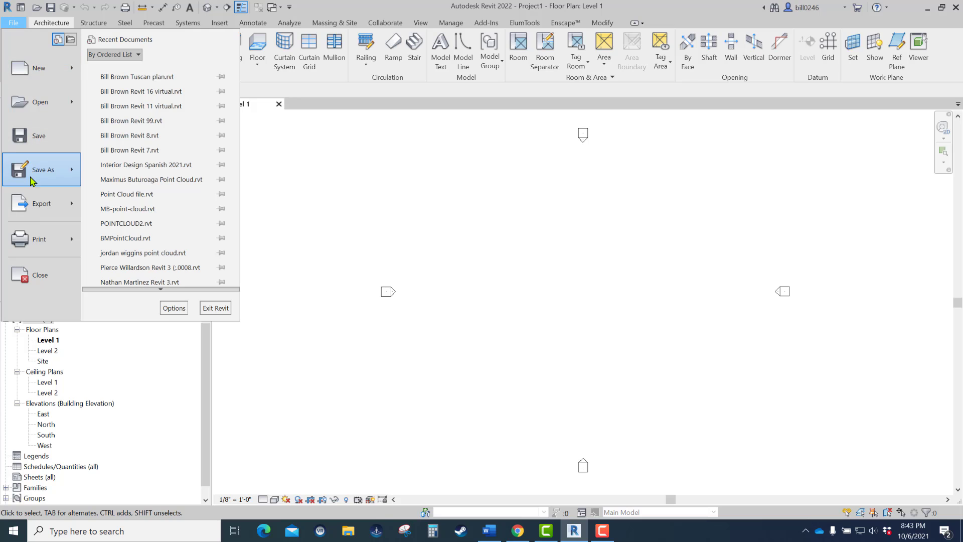
pyautogui.moveTo(31, 178)
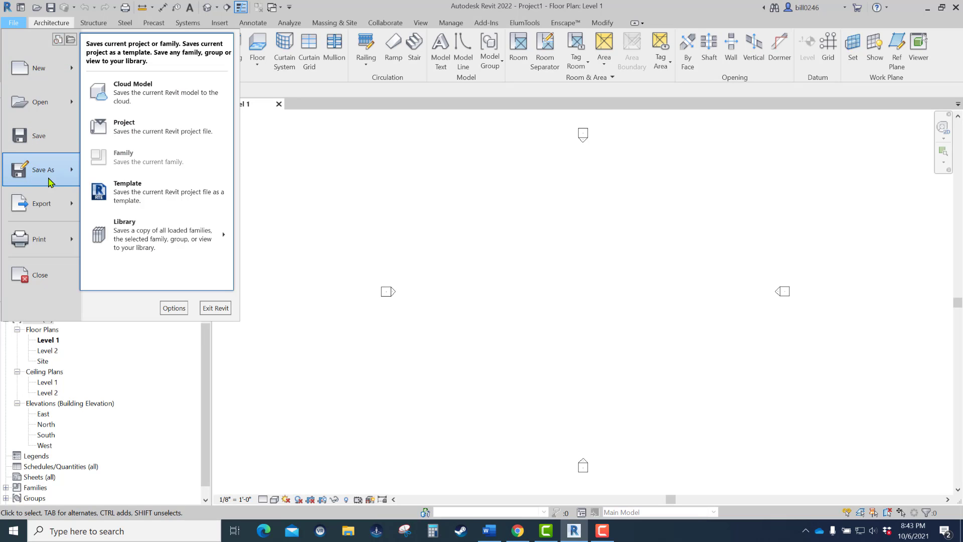
pyautogui.click(142, 132)
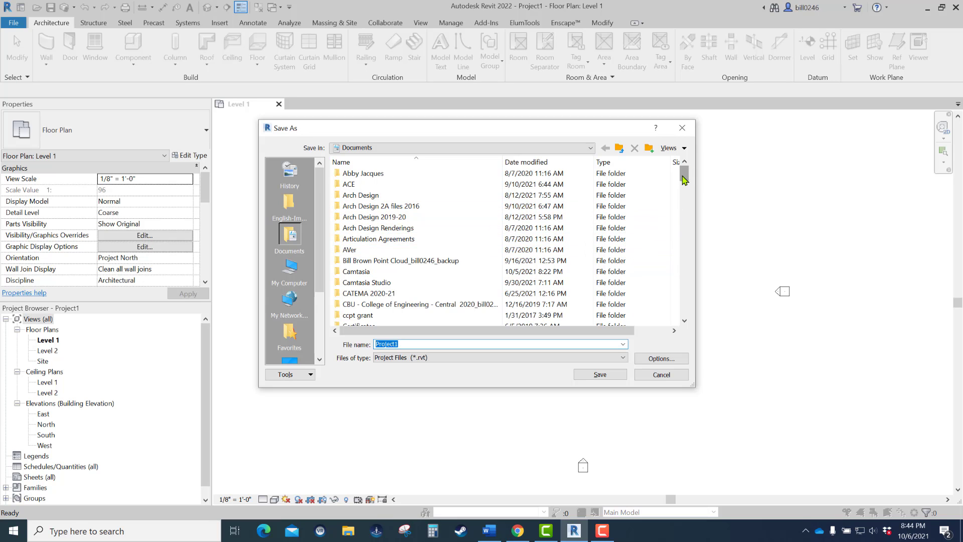
pyautogui.moveTo(684, 176); pyautogui.dragTo(683, 219)
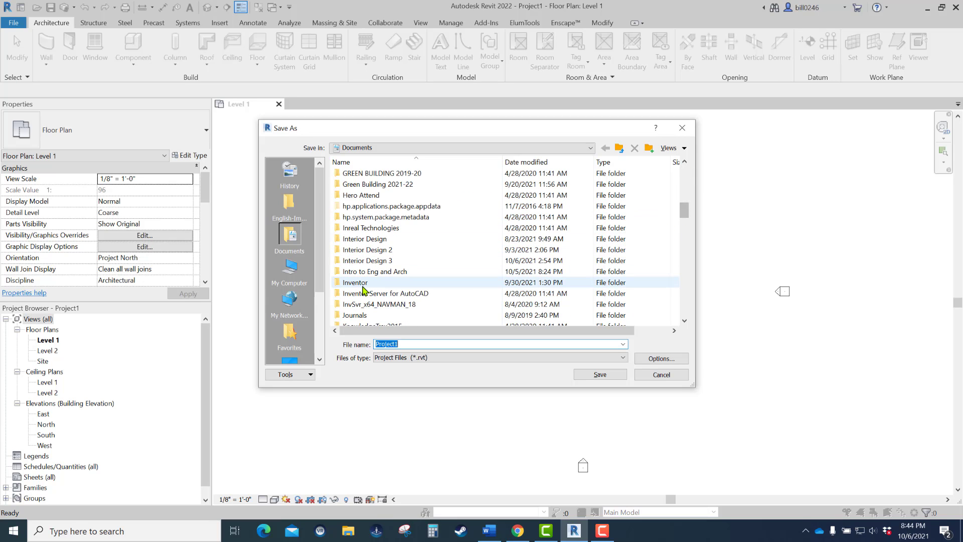
pyautogui.click(367, 274)
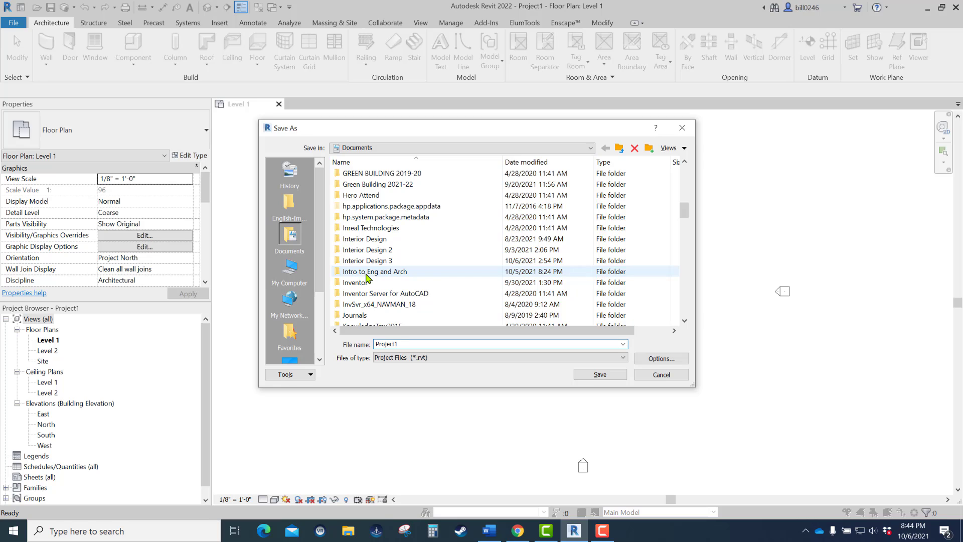
pyautogui.doubleClick(367, 276)
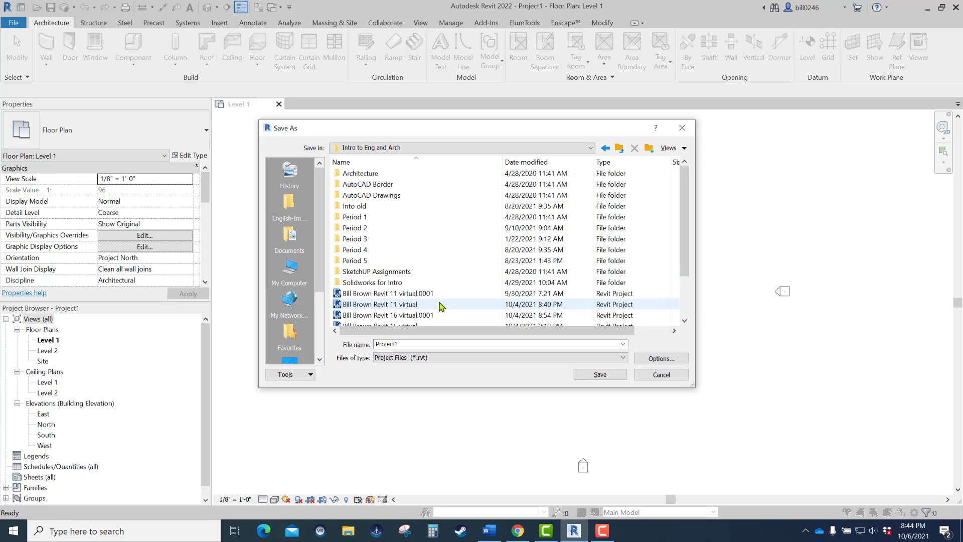
# - Base the file name on the existing Tuscan plan project, add "virtual" after "plan", and save the project
pyautogui.scroll(-2, 481, 291)
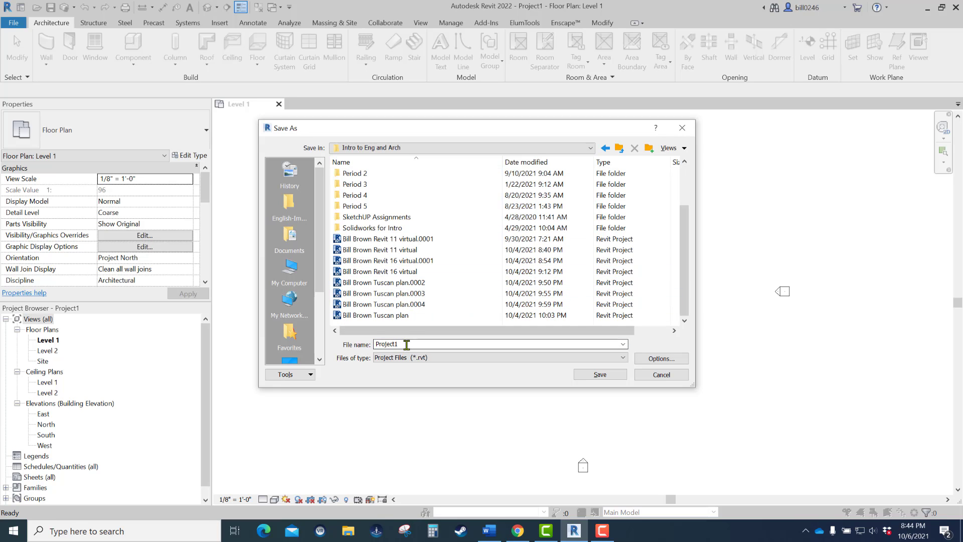
pyautogui.click(394, 316)
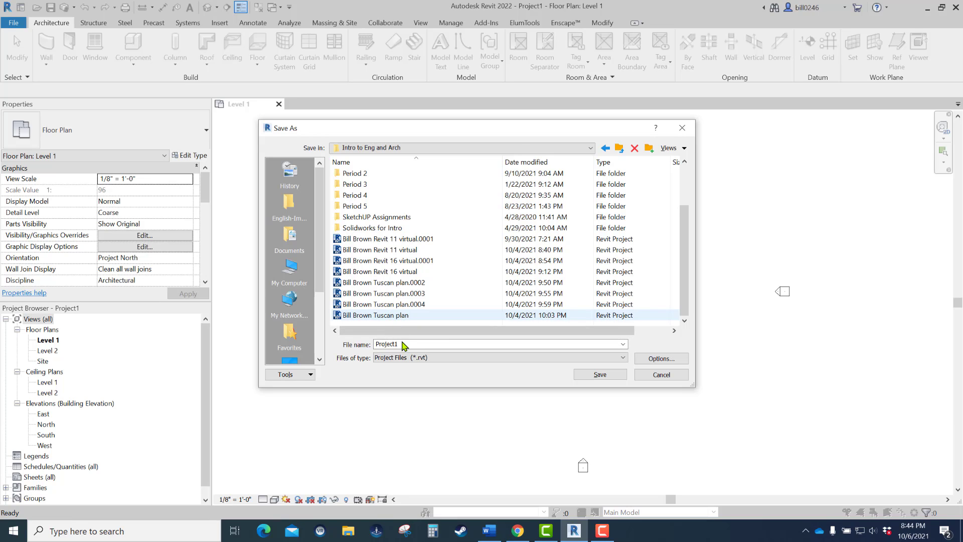
pyautogui.click(402, 315)
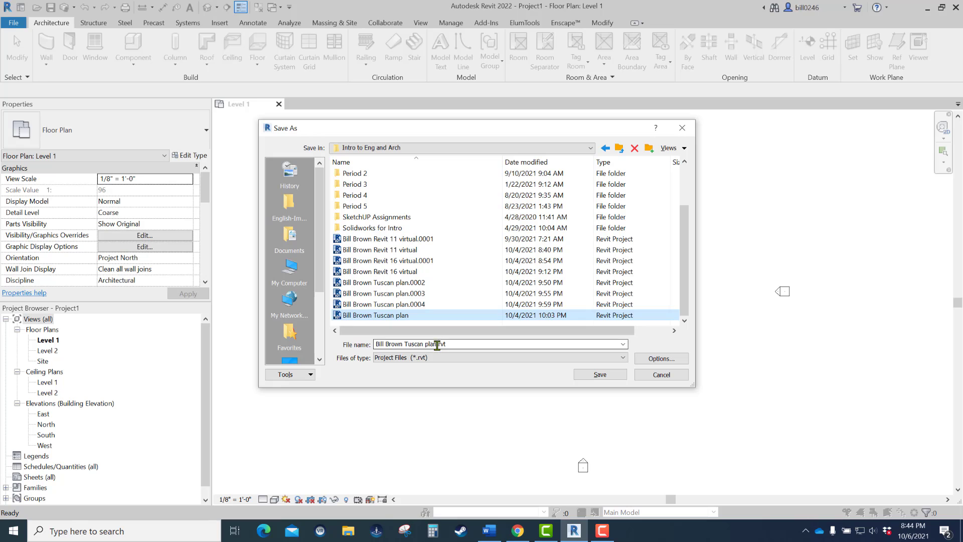
pyautogui.click(438, 345)
pyautogui.click(438, 345)
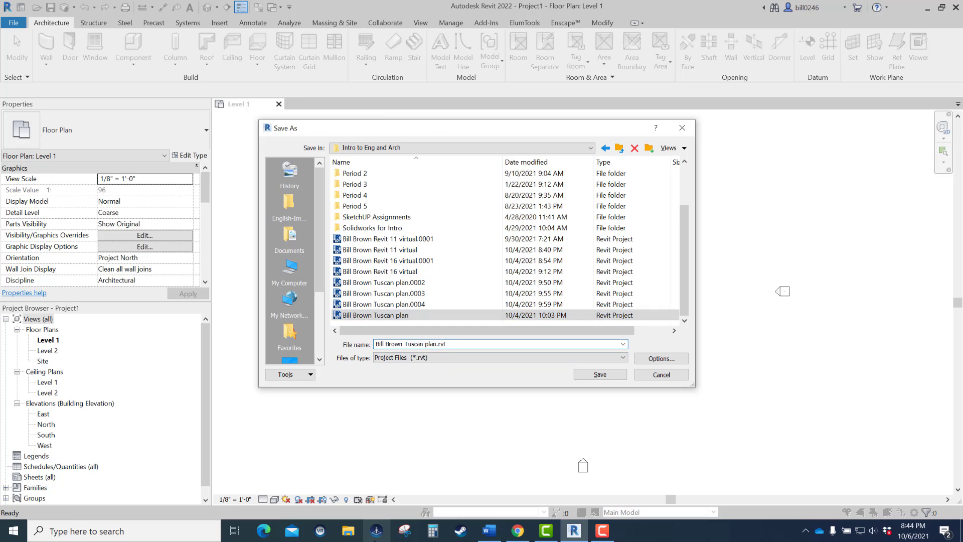
pyautogui.write('v')
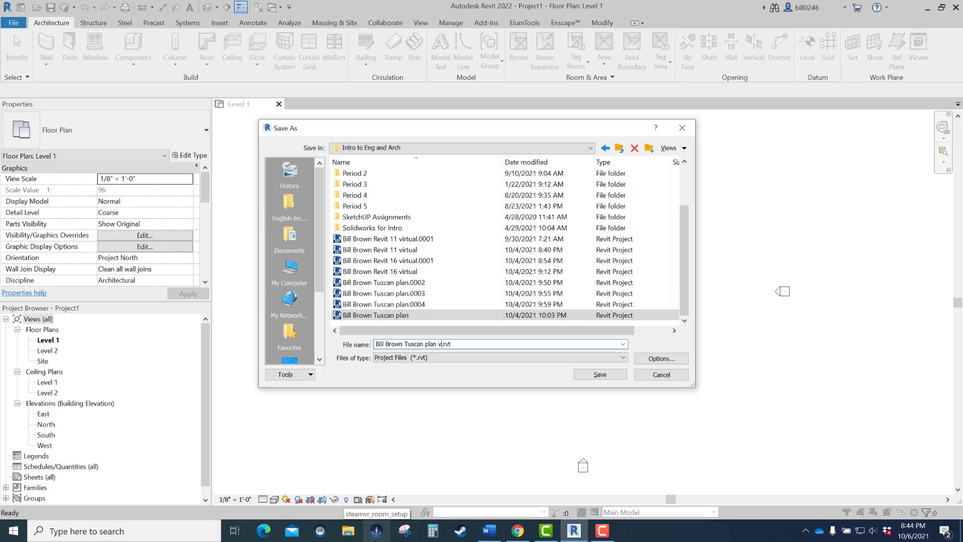
pyautogui.write('irtual')
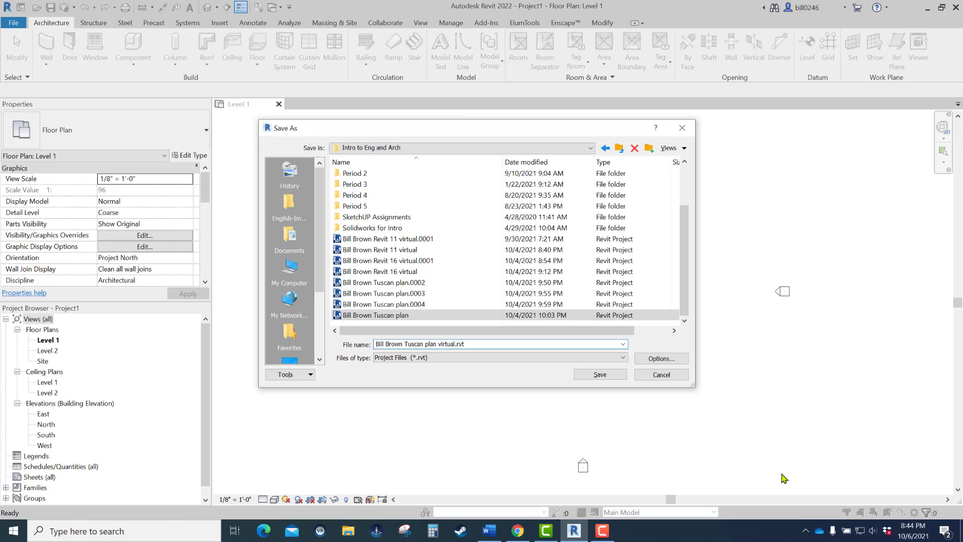
pyautogui.click(602, 374)
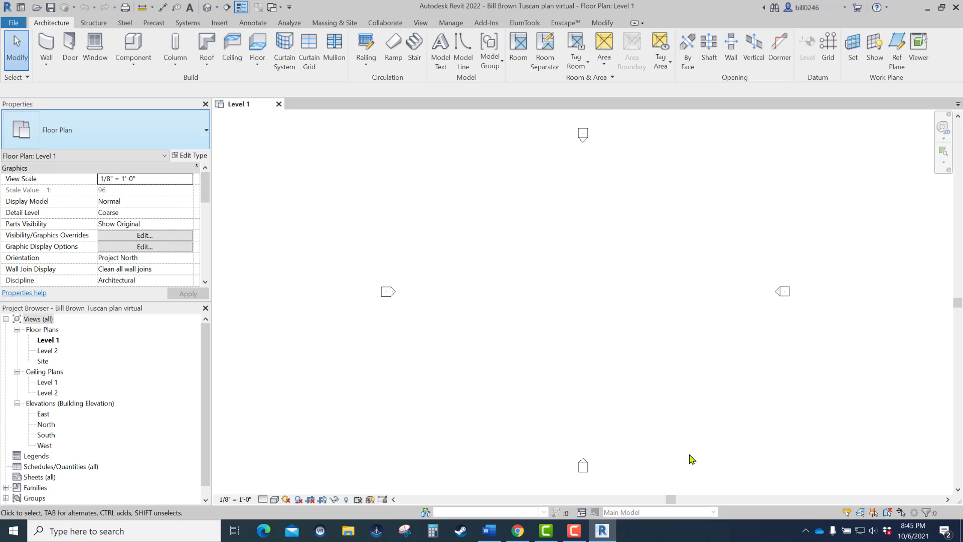
# - Switch to Chrome and close the open Mail and Æquitas Solutions tabs
pyautogui.moveTo(515, 540)
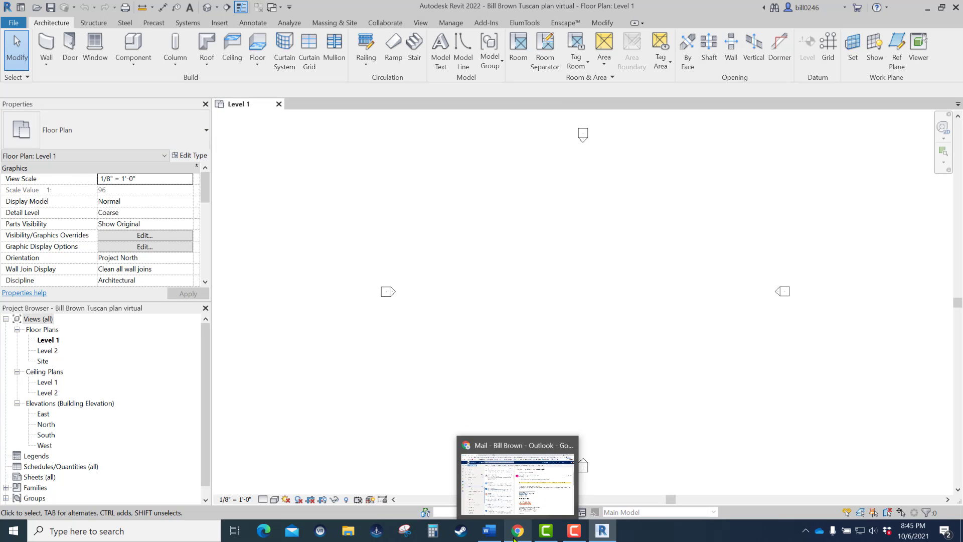
pyautogui.click(523, 531)
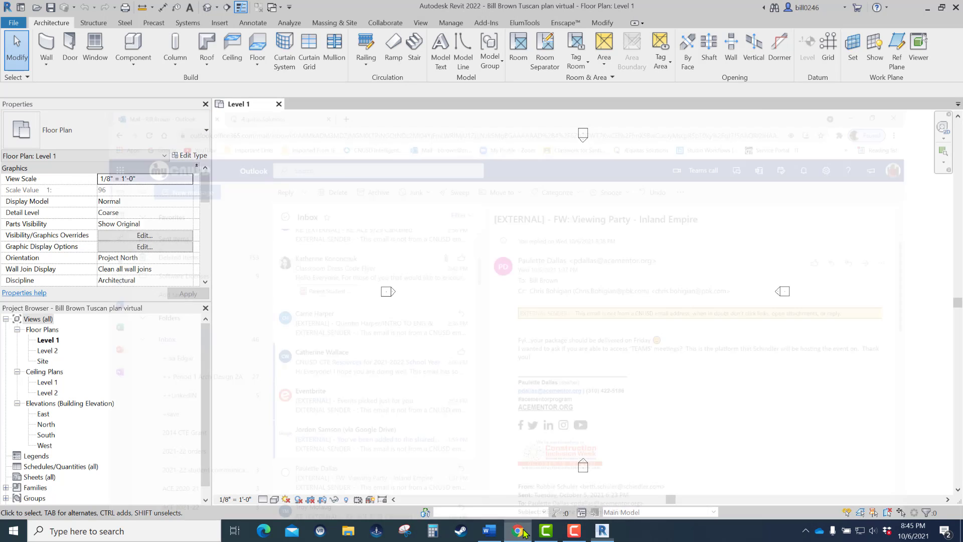
pyautogui.click(131, 10)
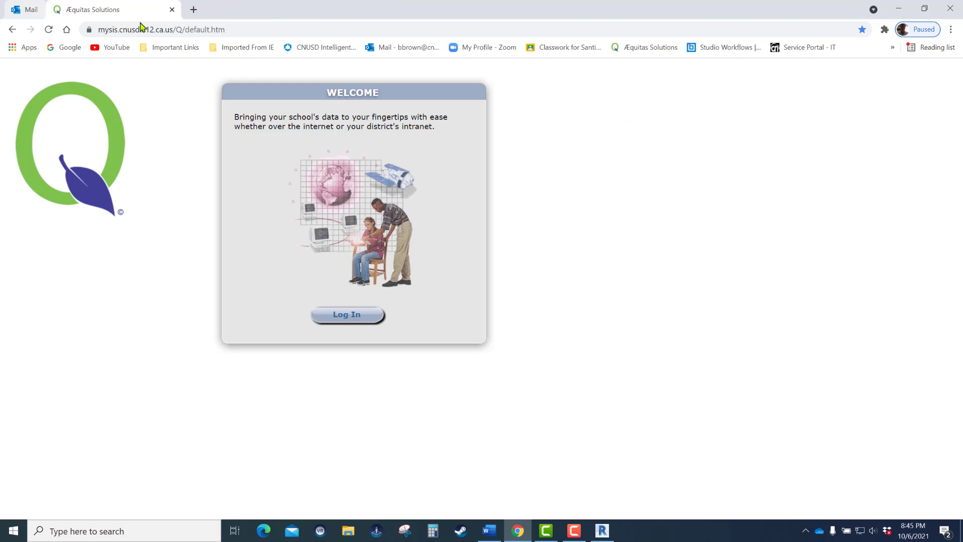
pyautogui.click(130, 10)
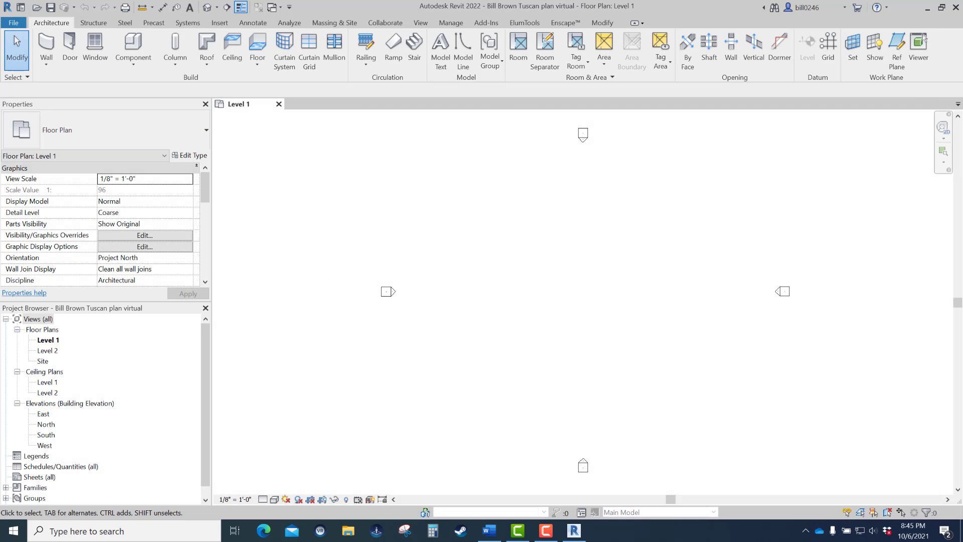
# - Reopen Chrome from the desktop, search Google images for "stud wall", and enlarge the Homedit photo of a wood-framed interior
pyautogui.click(927, 7)
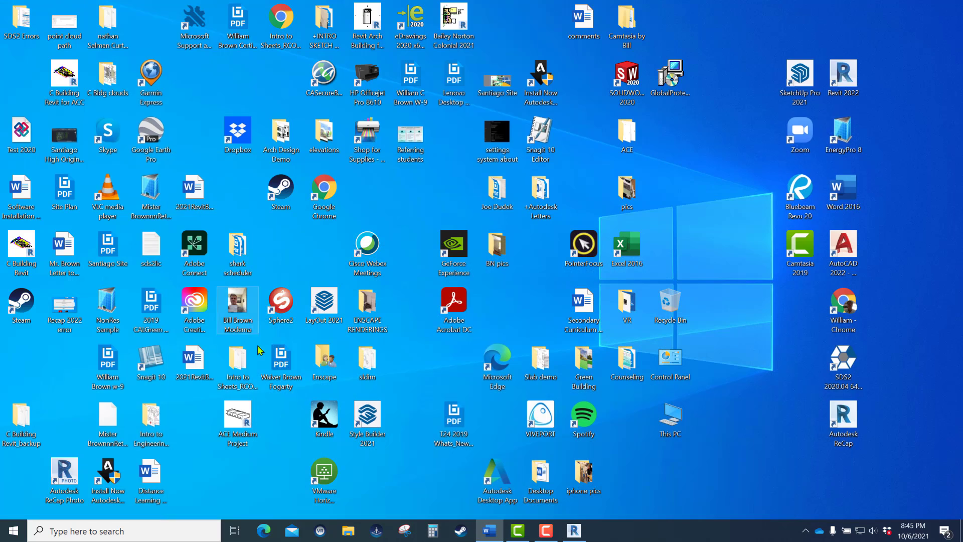
pyautogui.doubleClick(856, 308)
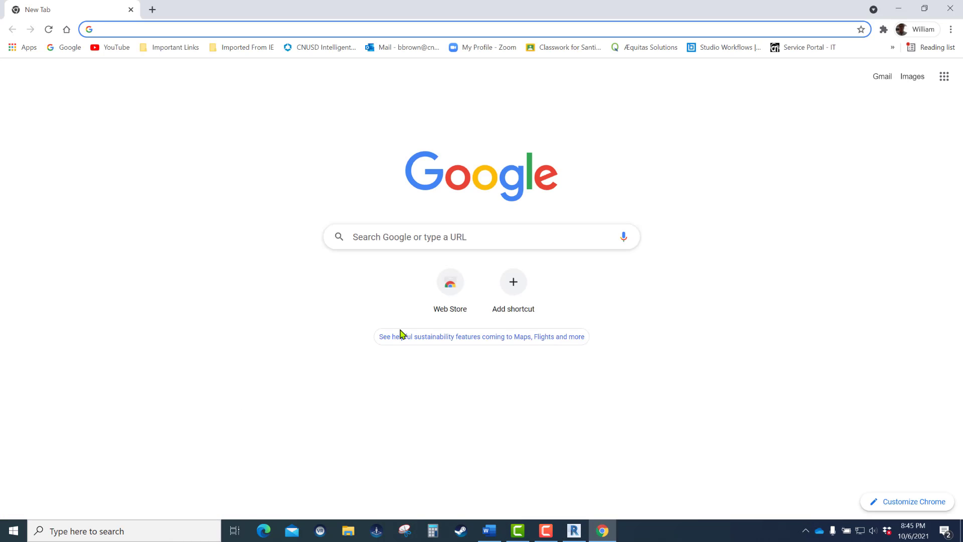
pyautogui.click(395, 237)
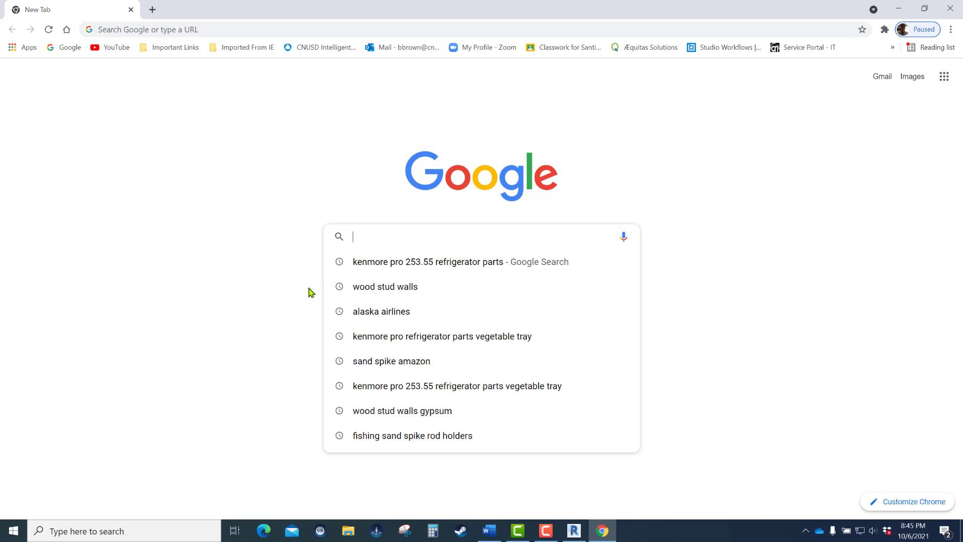
pyautogui.write('stud')
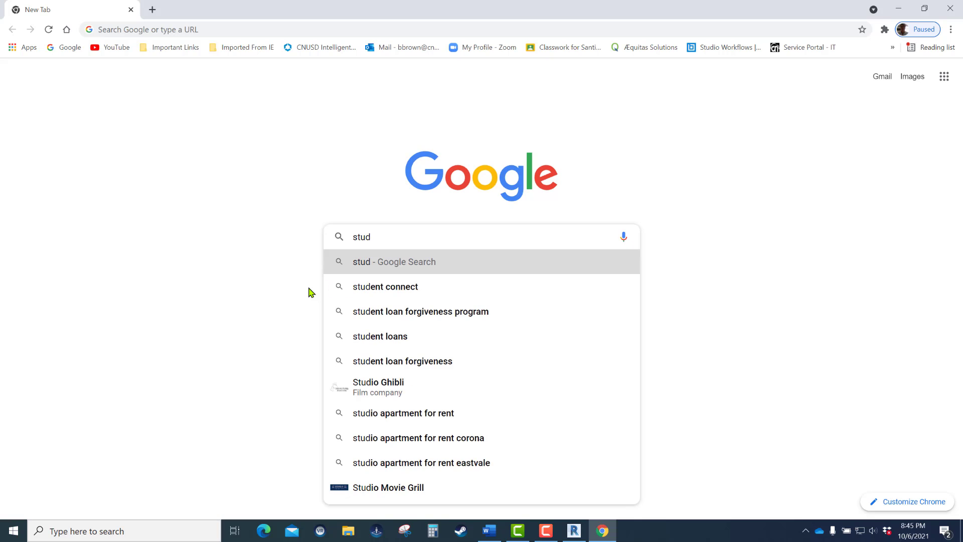
pyautogui.write(' wall')
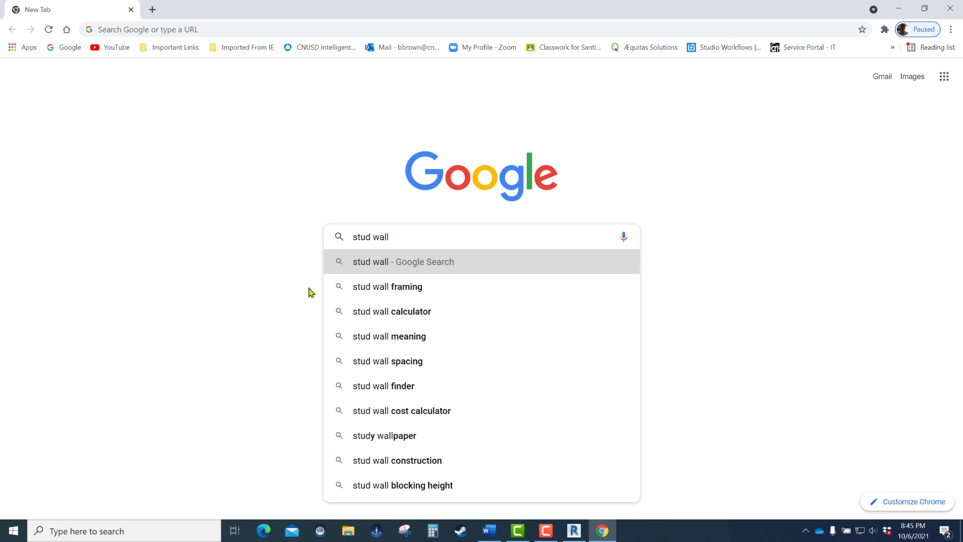
pyautogui.press('Return')
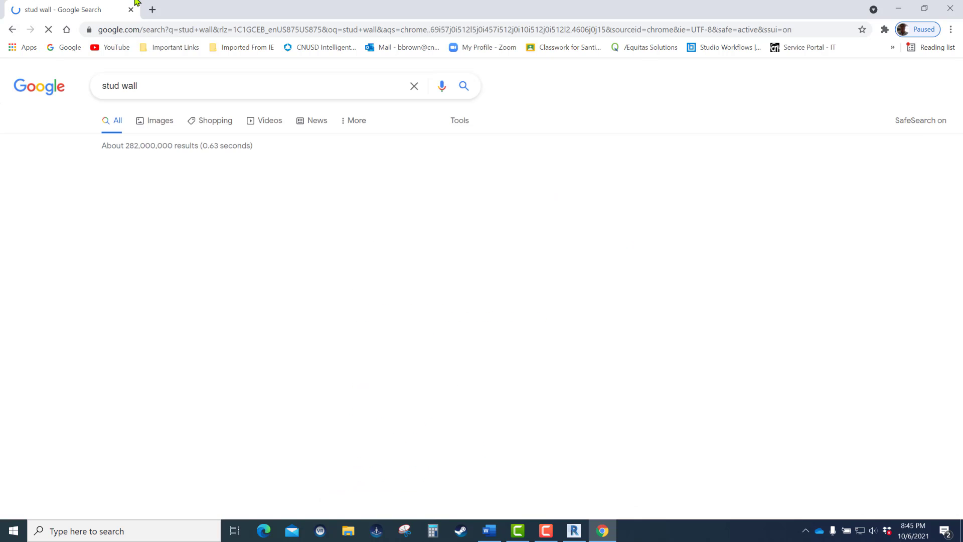
pyautogui.click(161, 126)
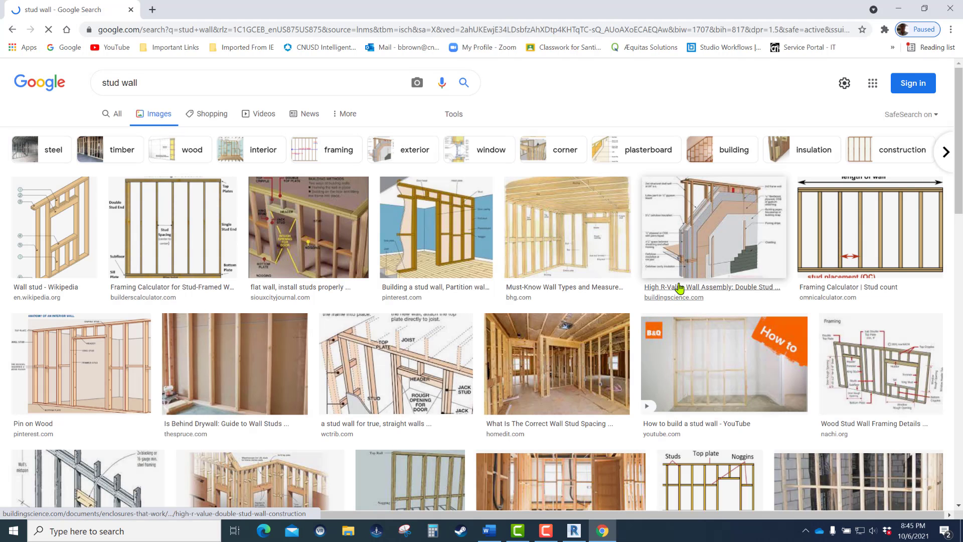
pyautogui.click(550, 382)
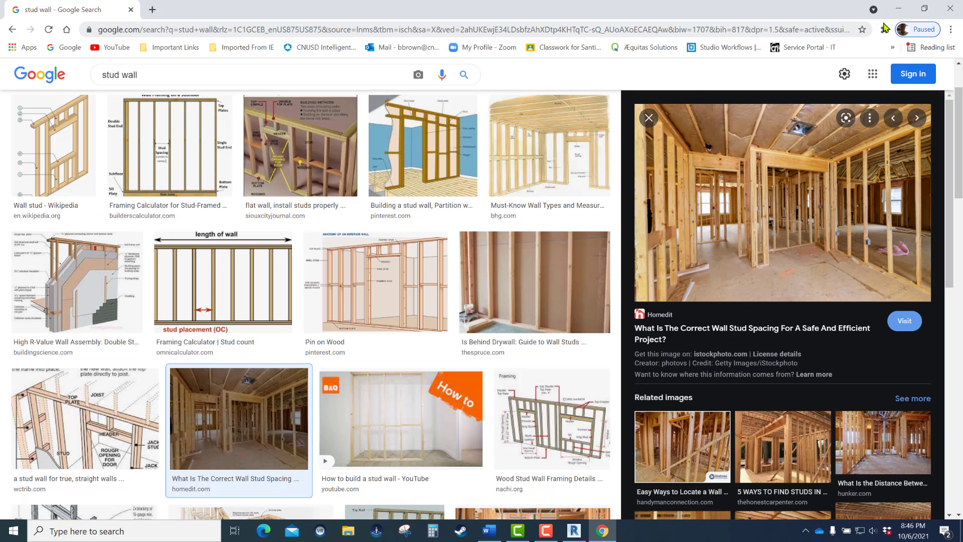
# - Return to Revit, bring the 2022RevitBook Word document over it, and read the Smart Wall Creation instructions and Edit Assembly layer table
pyautogui.click(898, 10)
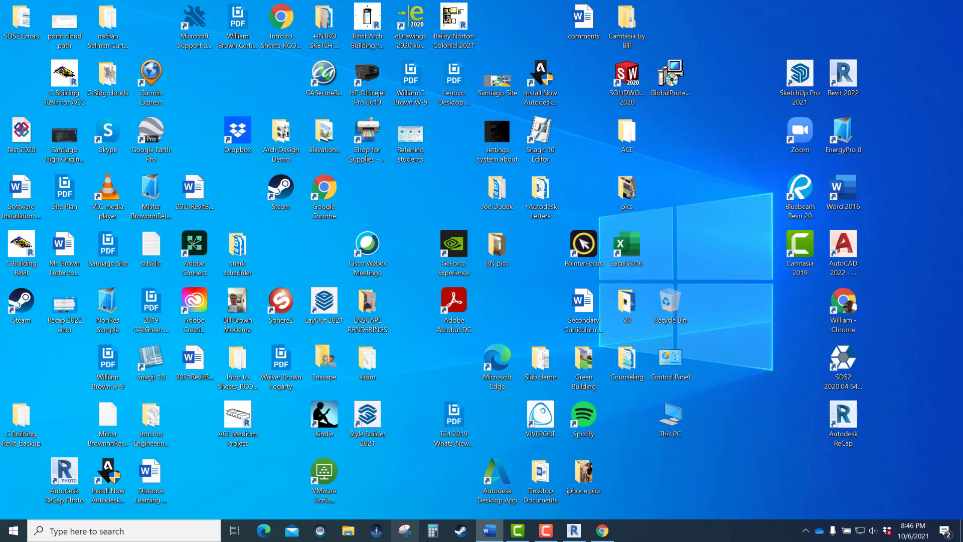
pyautogui.click(572, 530)
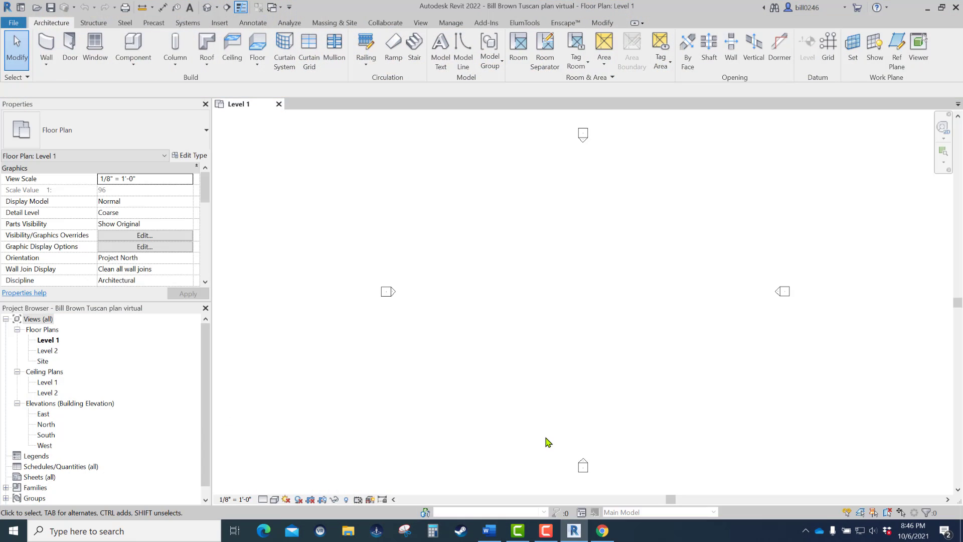
pyautogui.moveTo(962, 51); pyautogui.dragTo(401, 43)
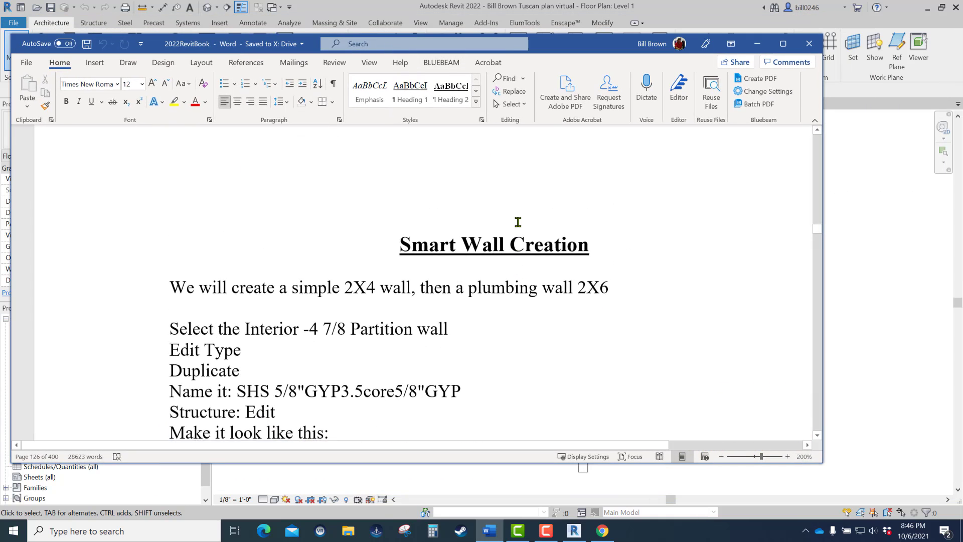
pyautogui.scroll(5, 522, 226)
pyautogui.scroll(-8, 516, 221)
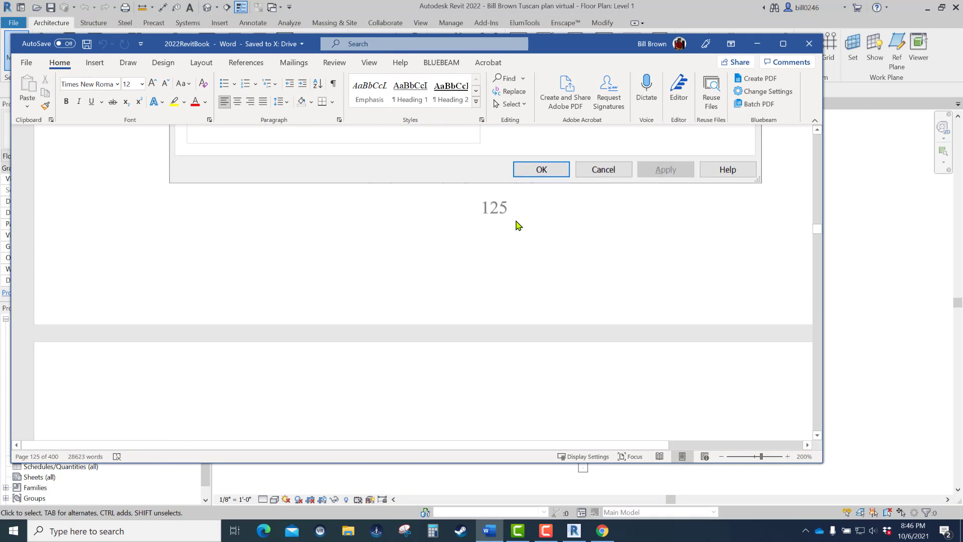
pyautogui.scroll(1, 514, 220)
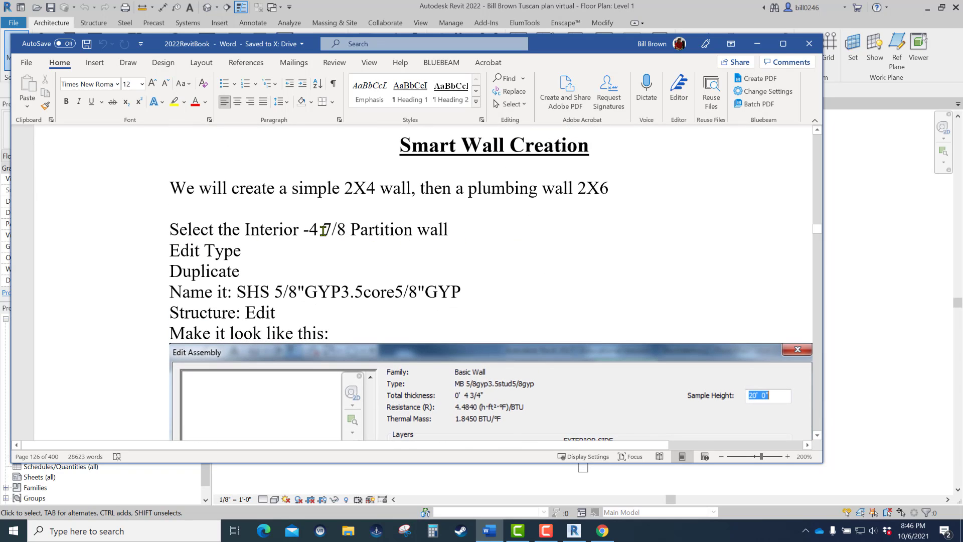
pyautogui.scroll(-3, 323, 232)
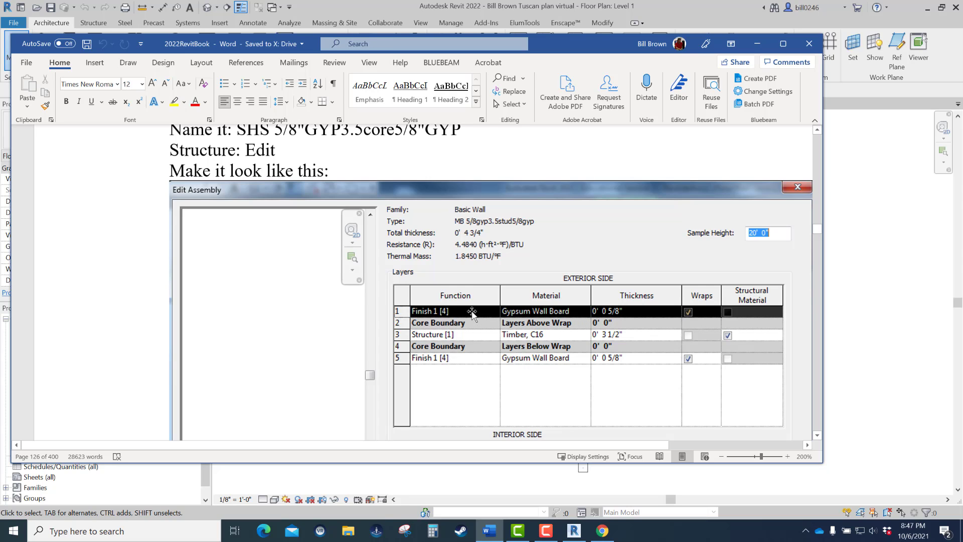
# - Examine the Word instructions on the material library, Timber, C16 and 2X4 stud size, return to the Smart Wall Creation heading, and clear the document from view
pyautogui.scroll(-3, 472, 314)
pyautogui.scroll(-10, 471, 314)
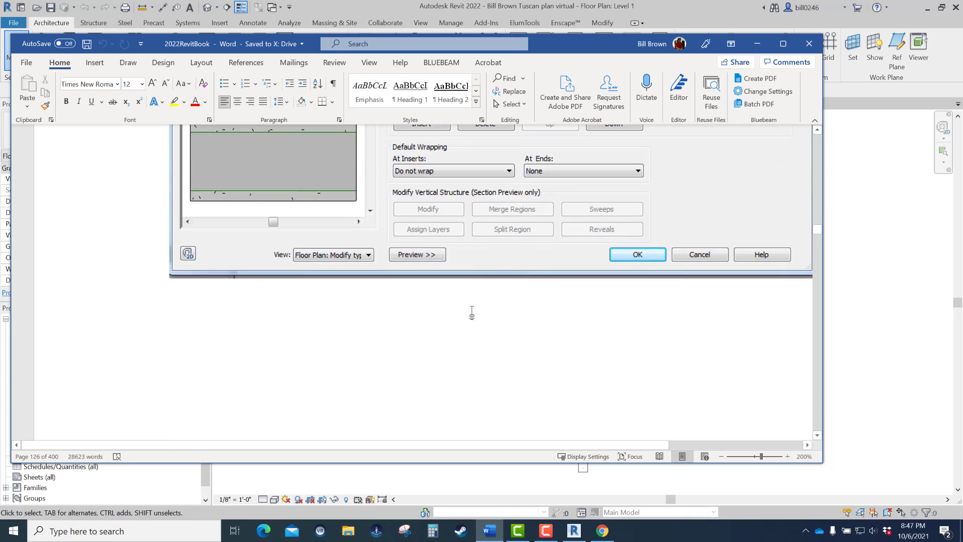
pyautogui.scroll(-6, 472, 311)
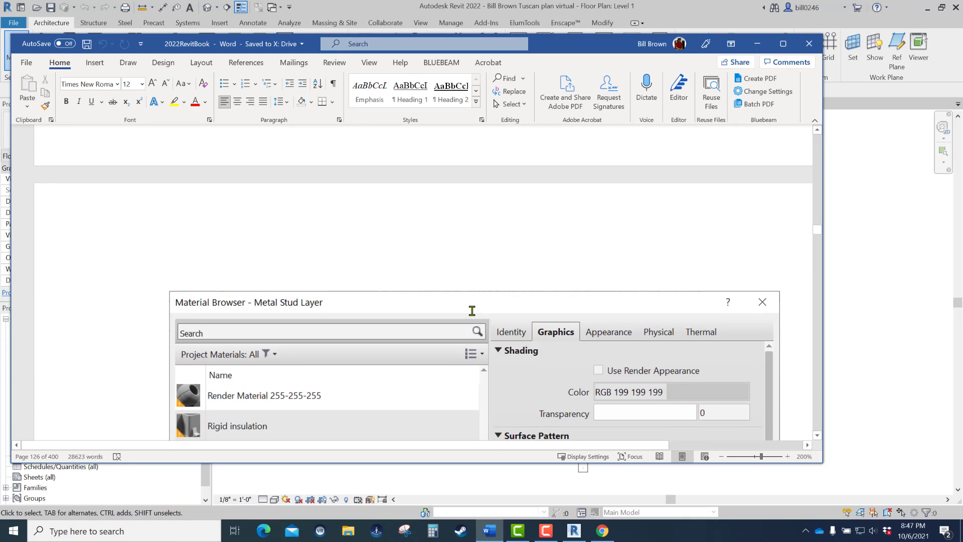
pyautogui.scroll(-1, 472, 314)
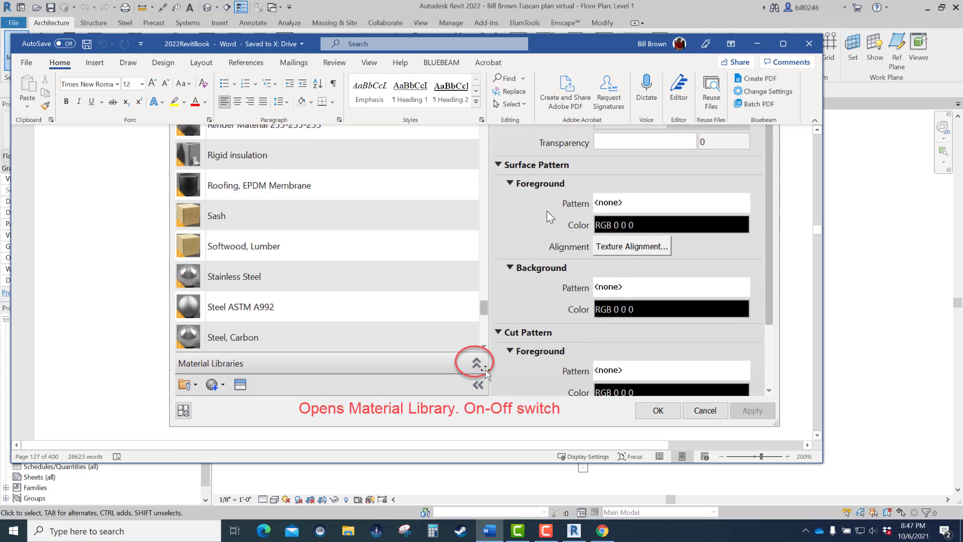
pyautogui.scroll(-2, 476, 365)
pyautogui.scroll(-6, 480, 246)
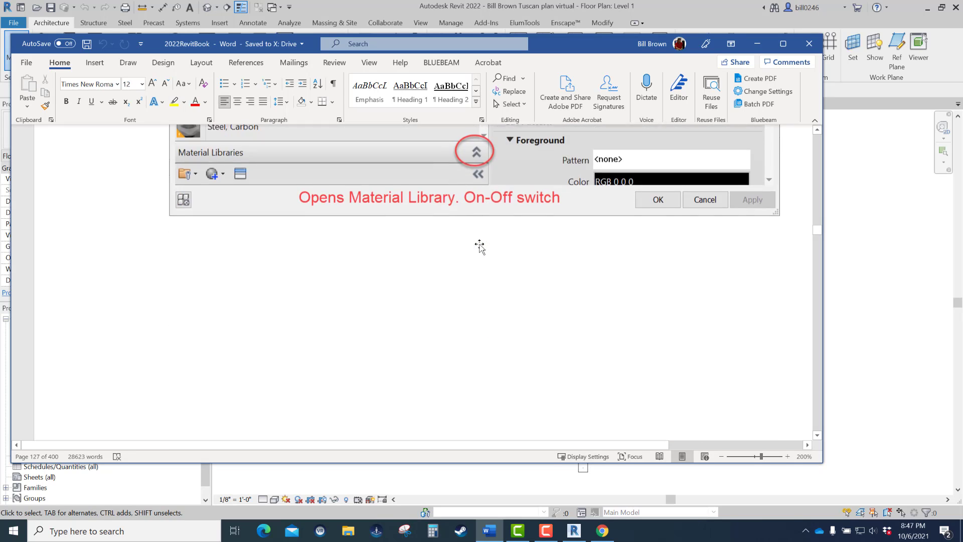
pyautogui.scroll(-6, 480, 249)
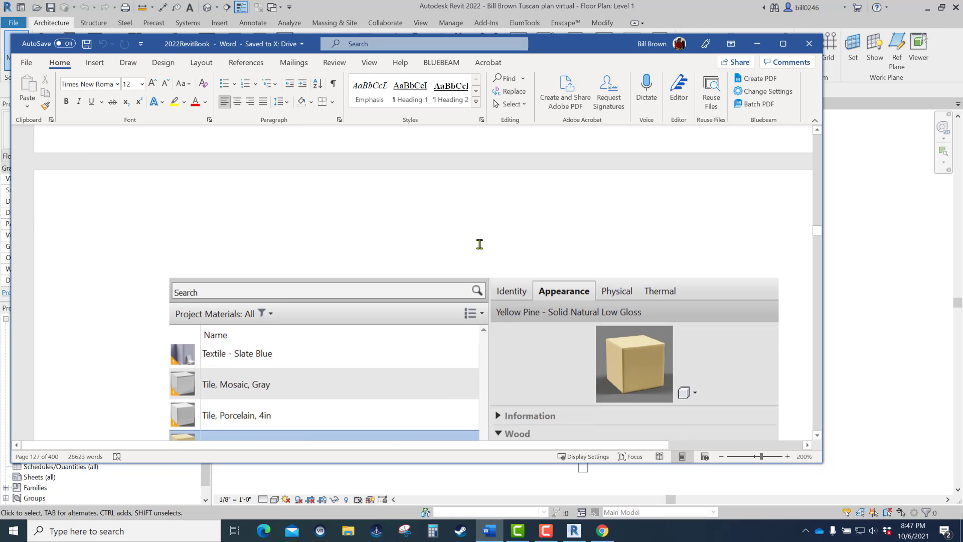
pyautogui.scroll(-6, 481, 281)
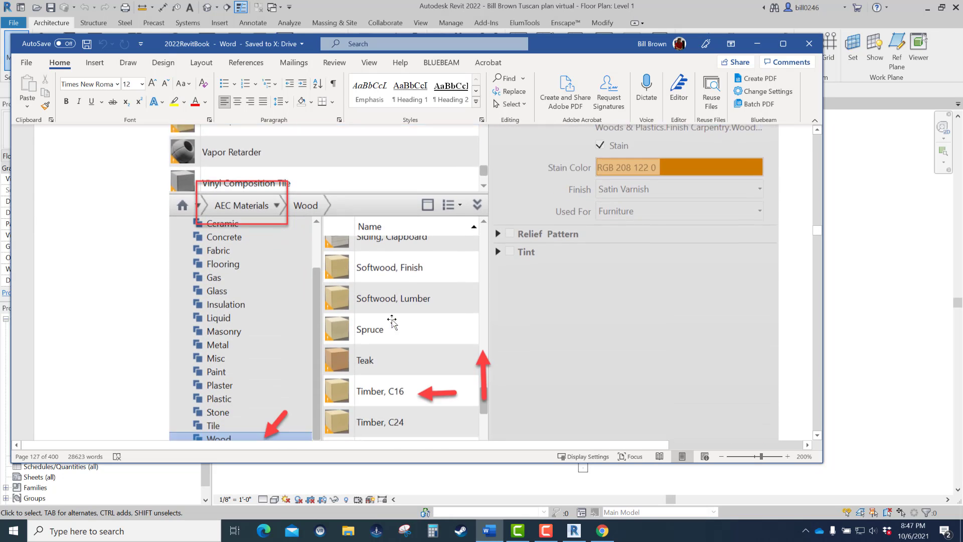
pyautogui.scroll(-8, 255, 157)
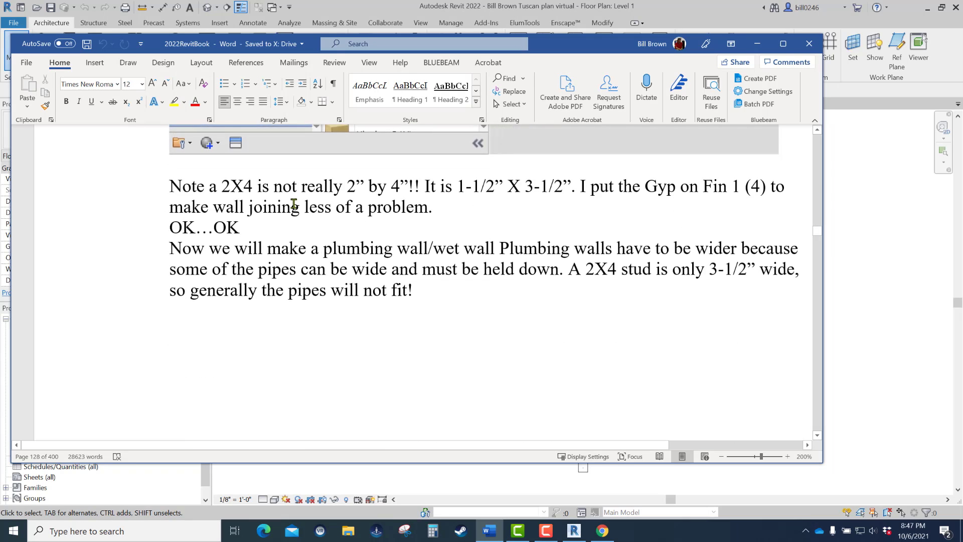
pyautogui.scroll(15, 320, 217)
pyautogui.scroll(15, 319, 217)
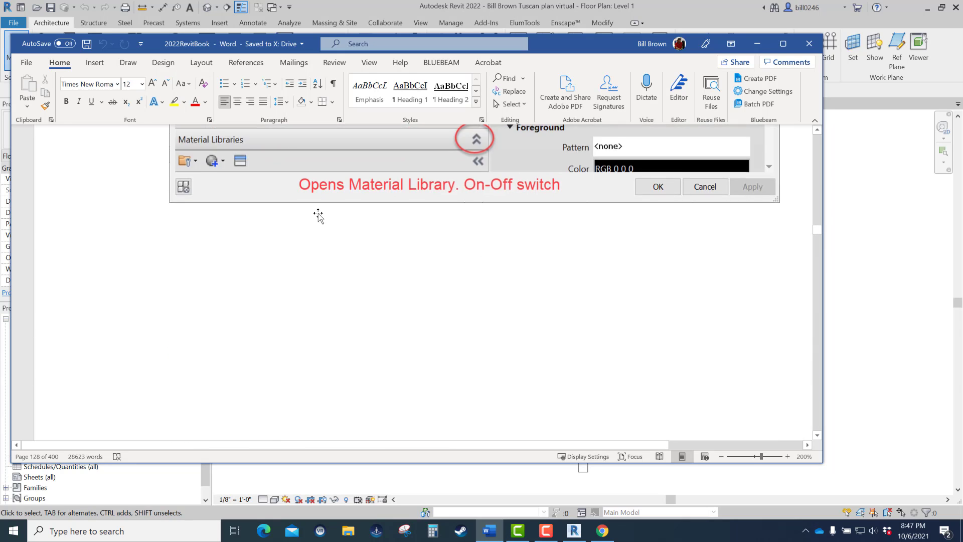
pyautogui.scroll(15, 318, 215)
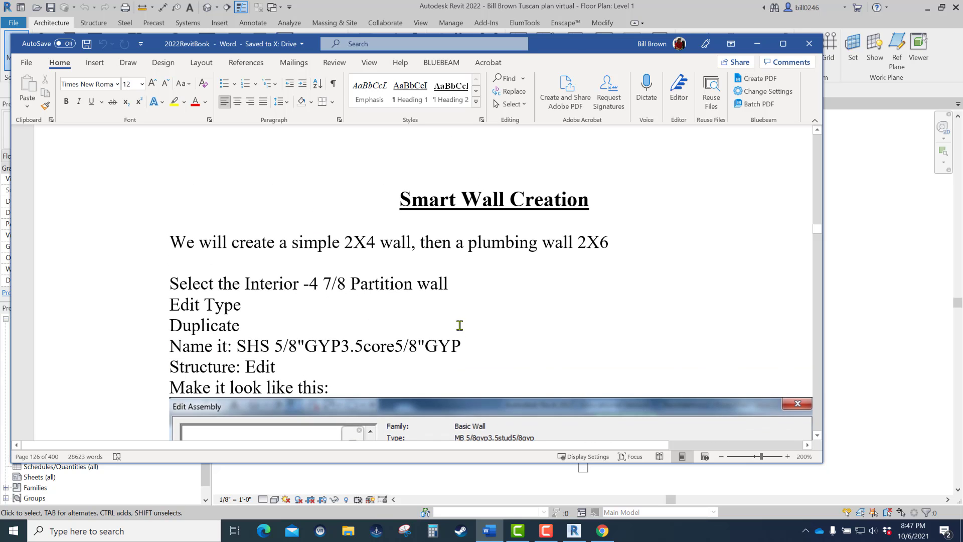
pyautogui.moveTo(576, 49); pyautogui.dragTo(962, 103)
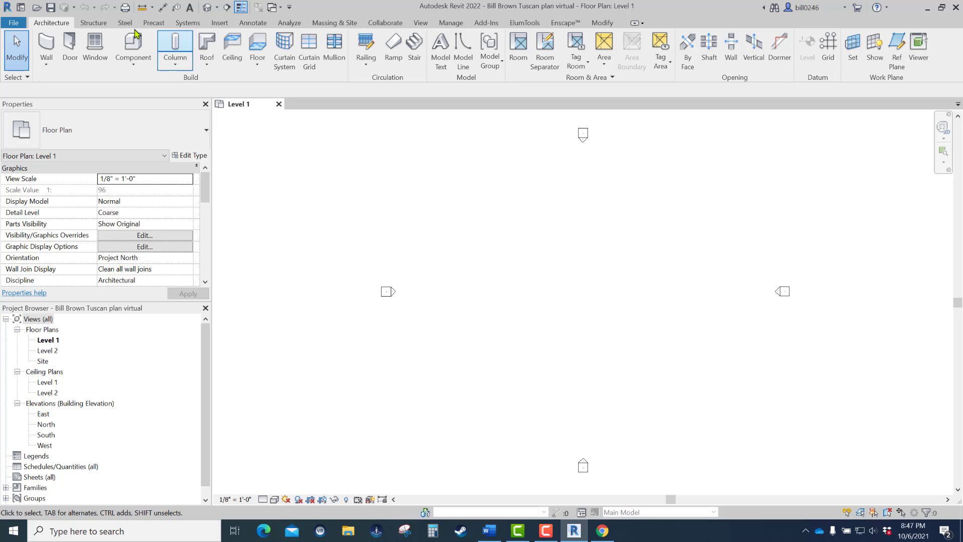
# - Draw a vertical architectural wall about 23' long on Level 1 using the Interior - 4 7/8" Partition (1-hr) type
pyautogui.click(48, 62)
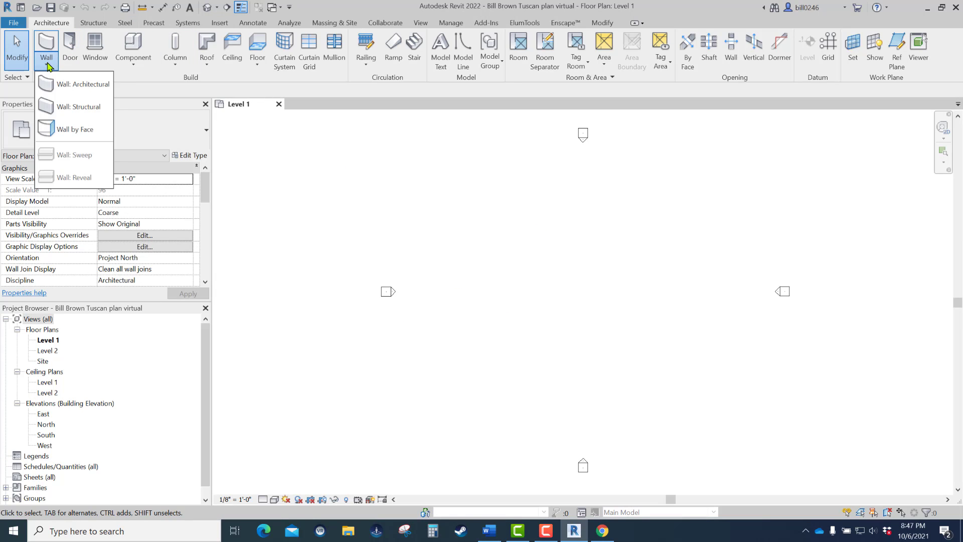
pyautogui.click(59, 85)
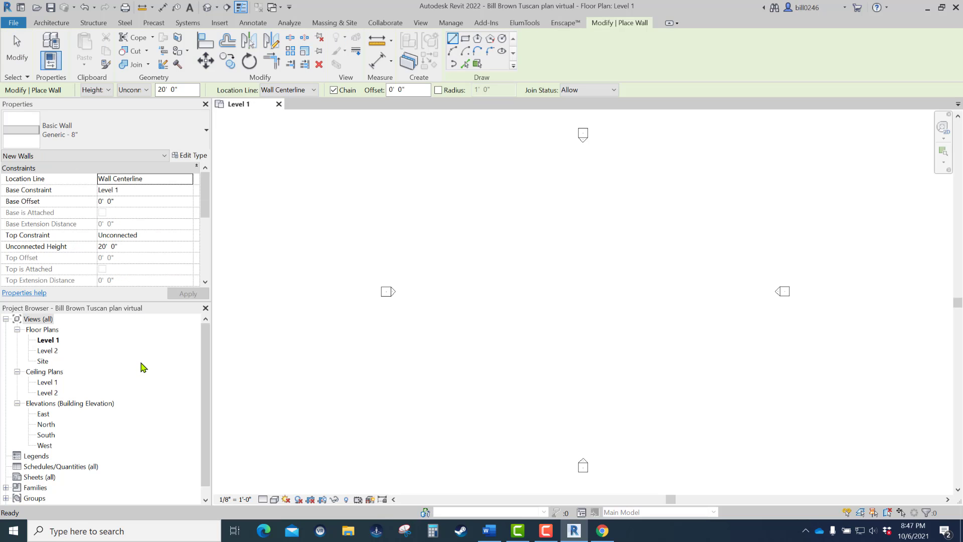
pyautogui.click(90, 140)
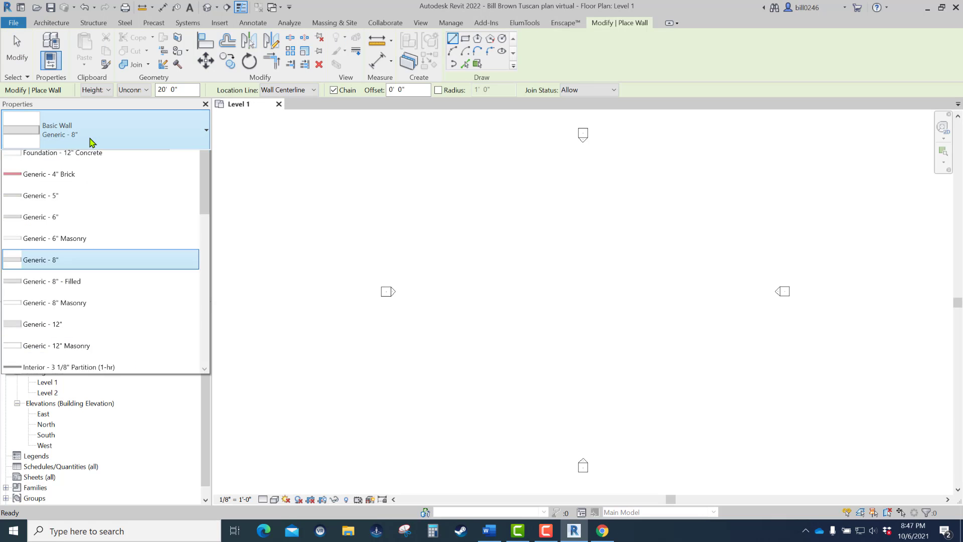
pyautogui.moveTo(202, 299); pyautogui.dragTo(209, 421)
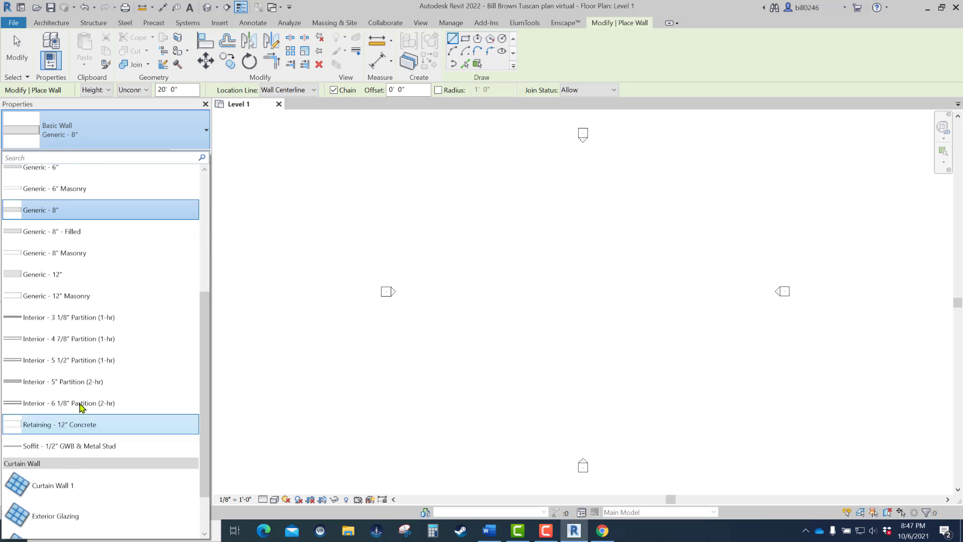
pyautogui.click(75, 340)
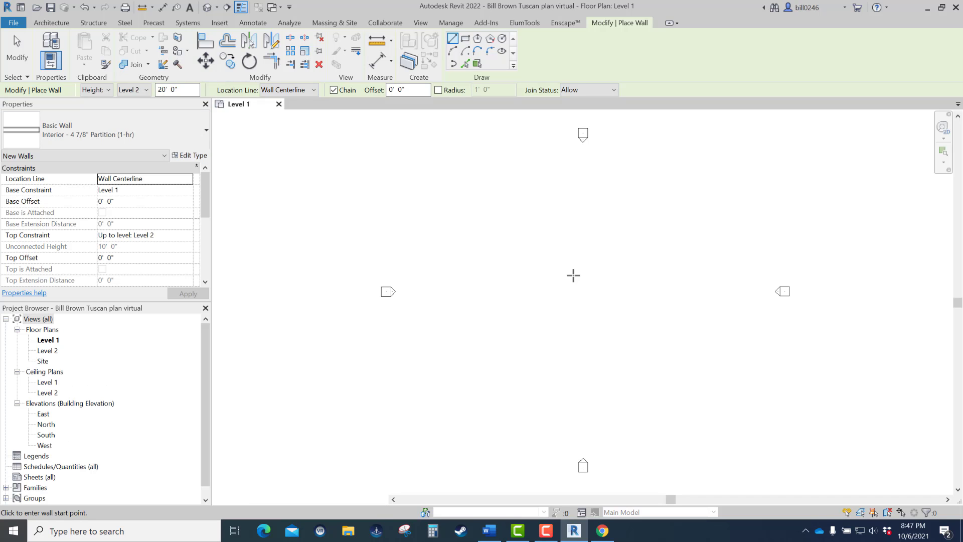
pyautogui.click(446, 205)
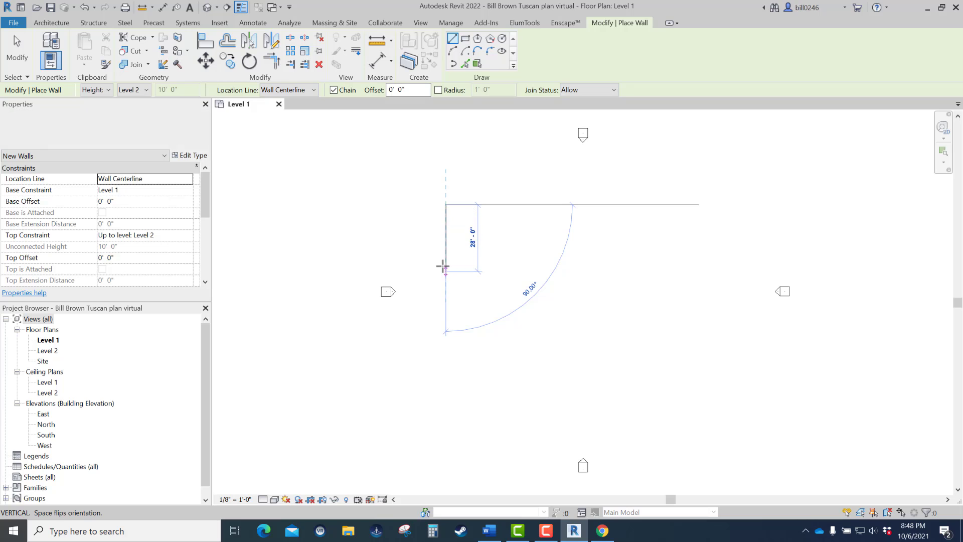
pyautogui.scroll(2, 443, 265)
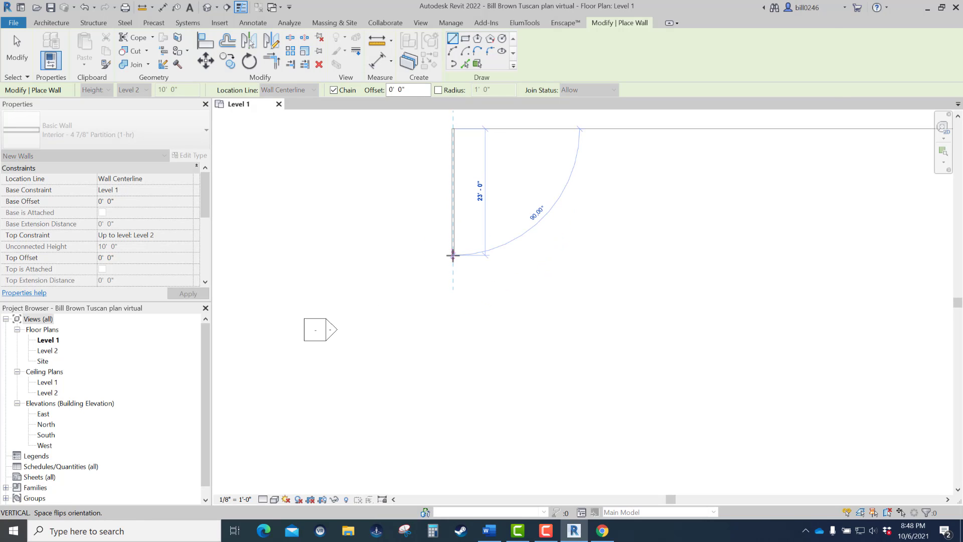
pyautogui.click(453, 256)
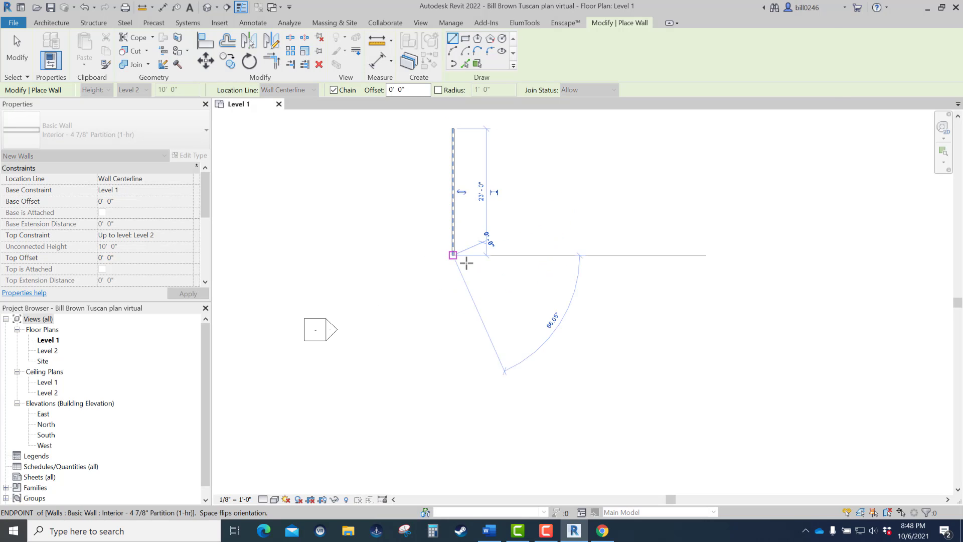
pyautogui.press('Escape')
pyautogui.scroll(-1, 467, 262)
pyautogui.moveTo(466, 262); pyautogui.dragTo(452, 419, button='middle')
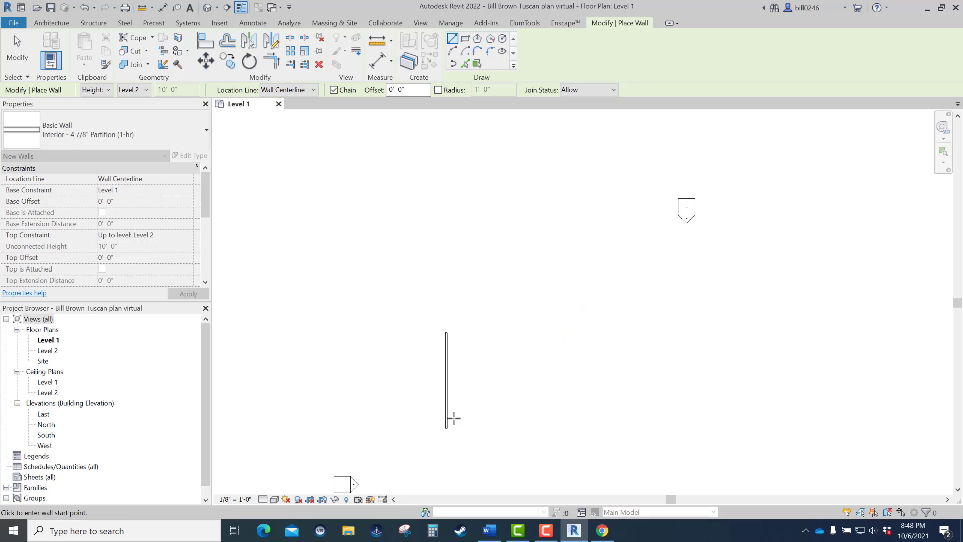
pyautogui.scroll(2, 442, 404)
pyautogui.press('Escape')
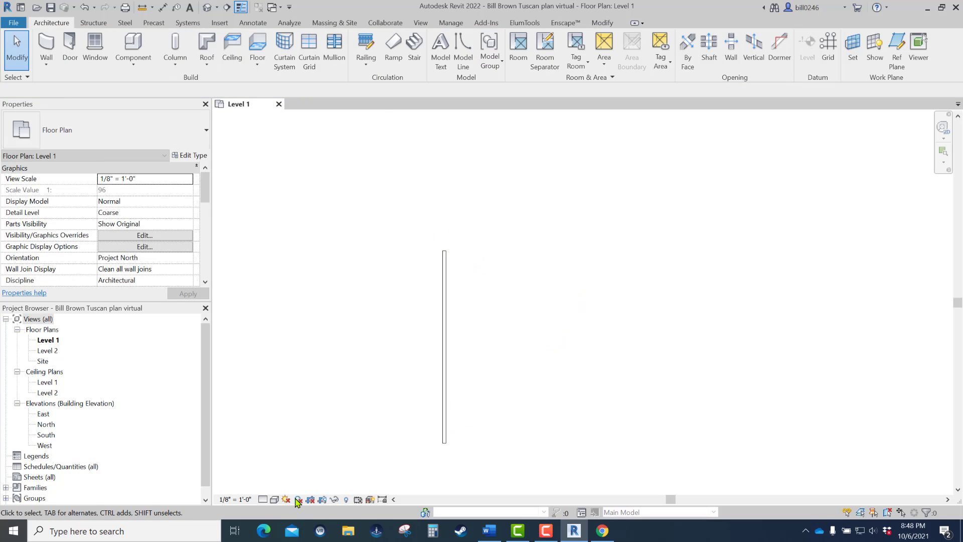
# - Set the Level 1 floor plan's detail level to Medium and inspect the wall's layers up close
pyautogui.click(263, 499)
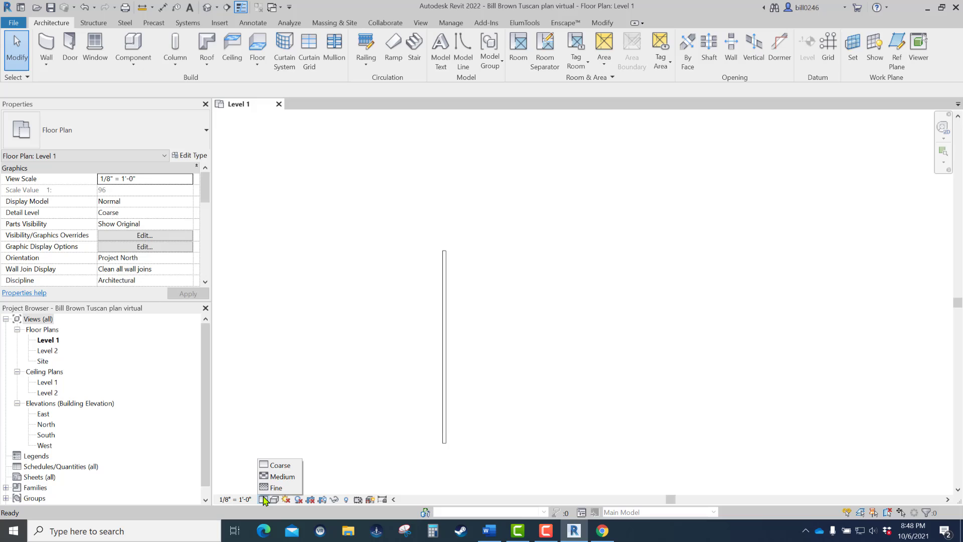
pyautogui.click(282, 477)
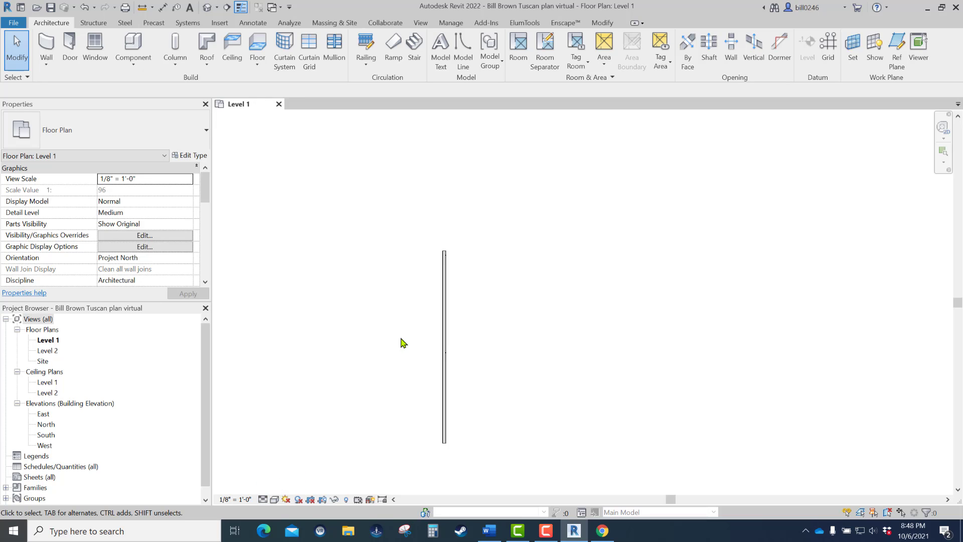
pyautogui.scroll(5, 441, 303)
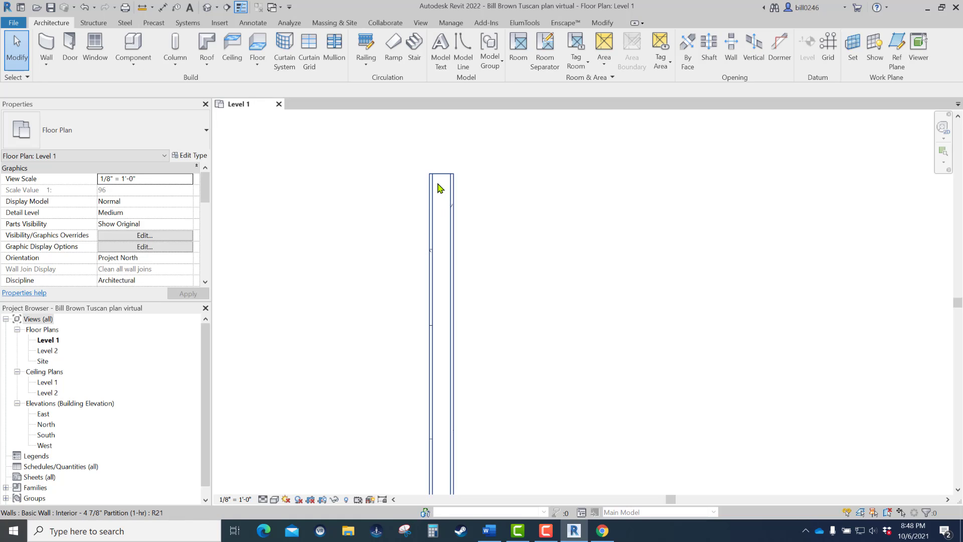
pyautogui.scroll(1, 441, 187)
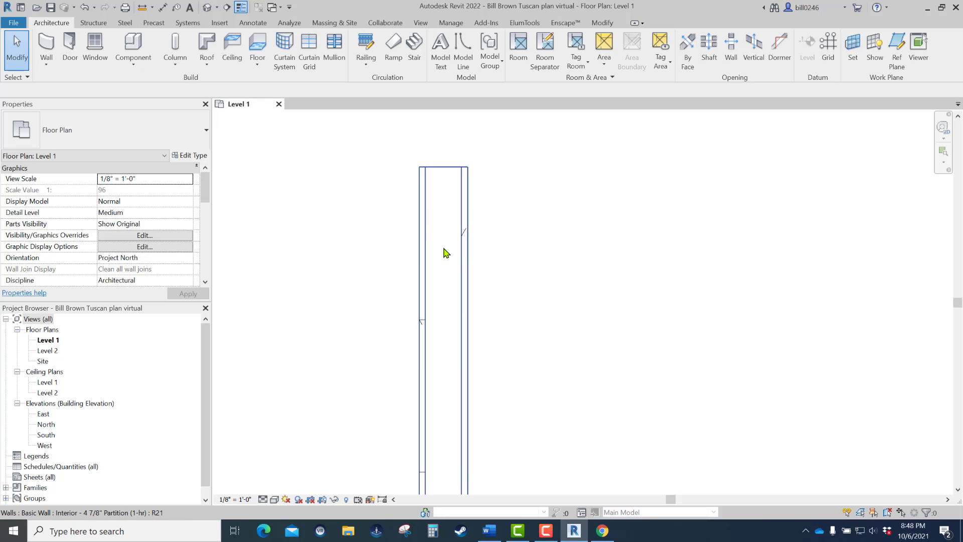
pyautogui.scroll(-6, 446, 251)
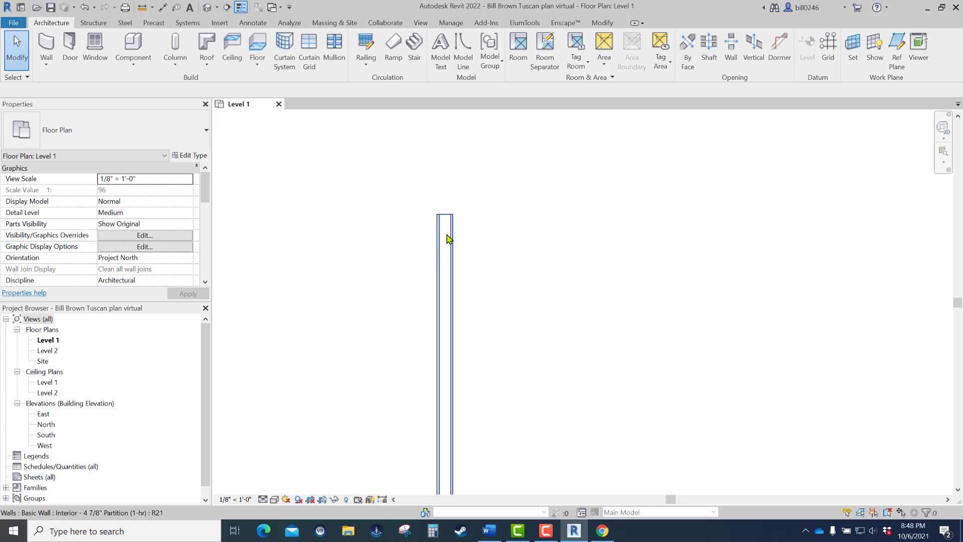
pyautogui.moveTo(435, 204); pyautogui.dragTo(426, 187, button='middle')
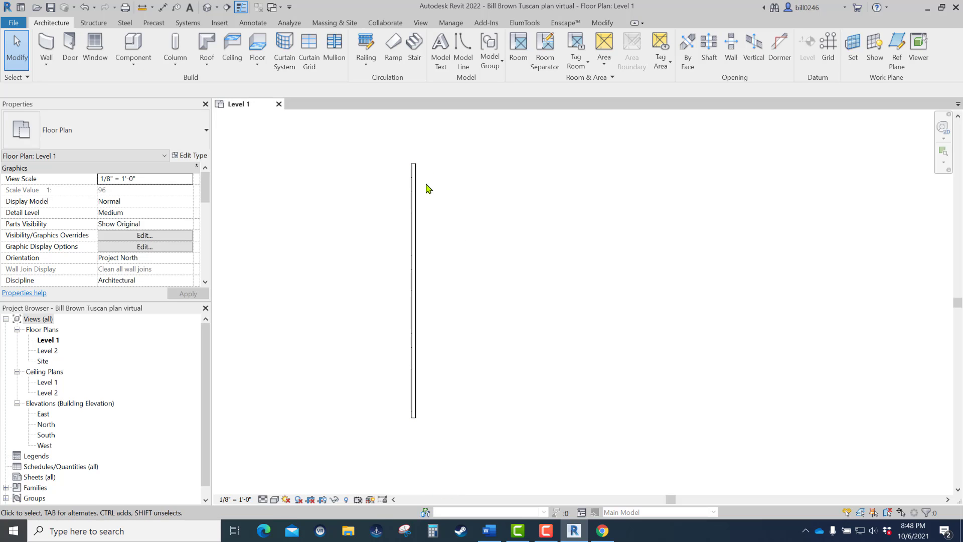
# - Duplicate the drawn wall's type and name the copy MB 5/8gyp3.5stud5/8gyp
pyautogui.click(414, 217)
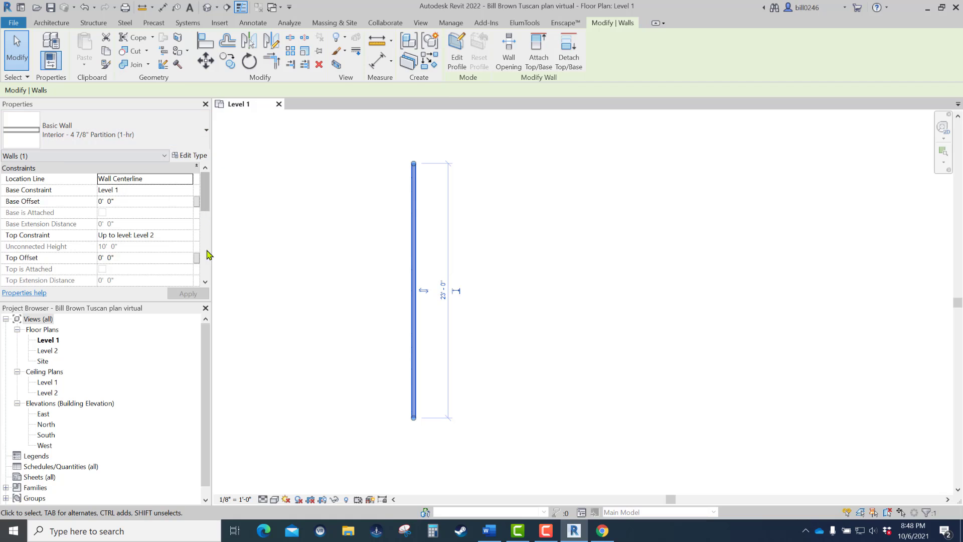
pyautogui.click(195, 157)
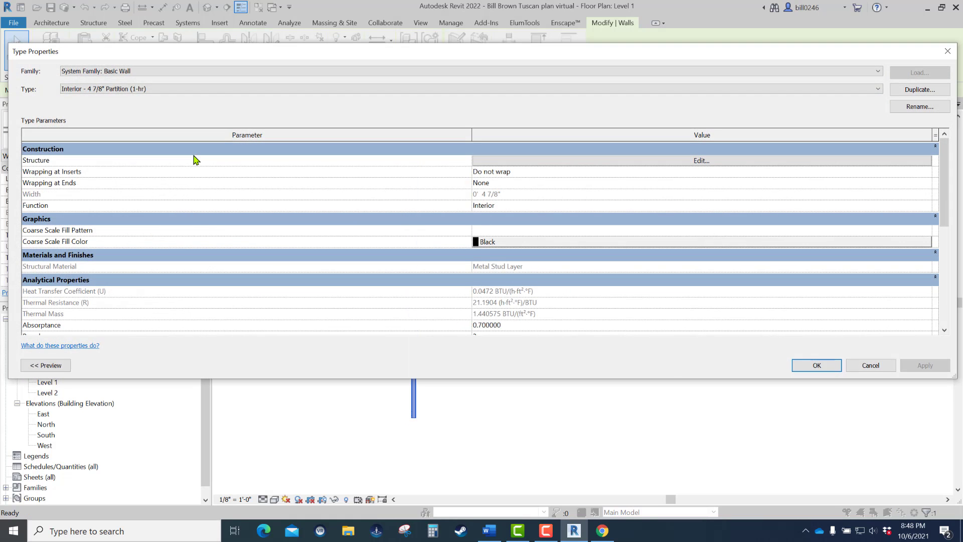
pyautogui.click(918, 90)
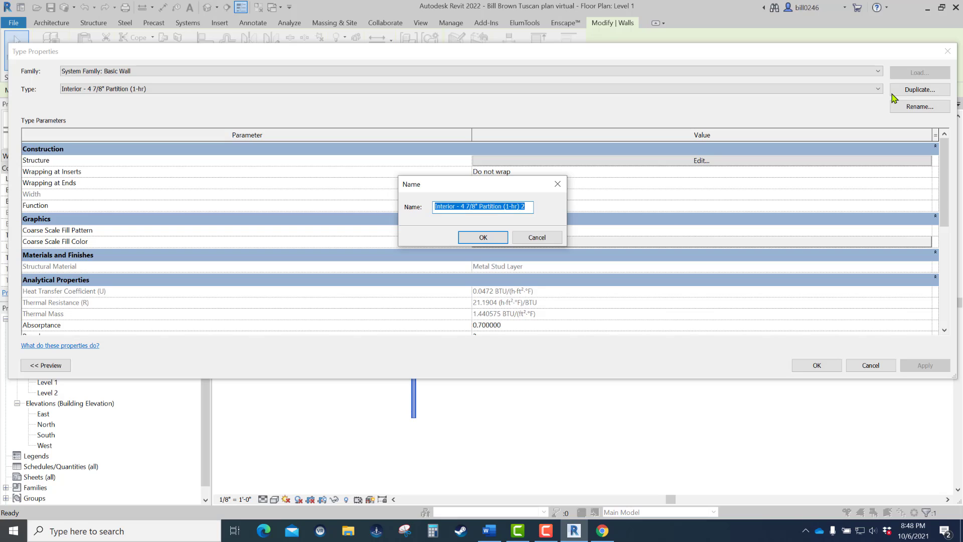
pyautogui.write('MB 5/8gyp3.5stud5/8gyp')
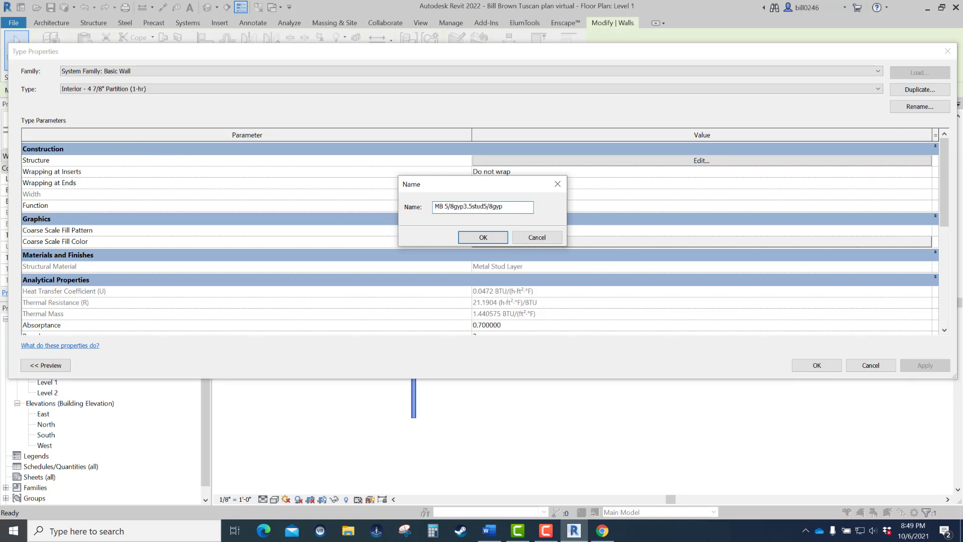
pyautogui.click(480, 239)
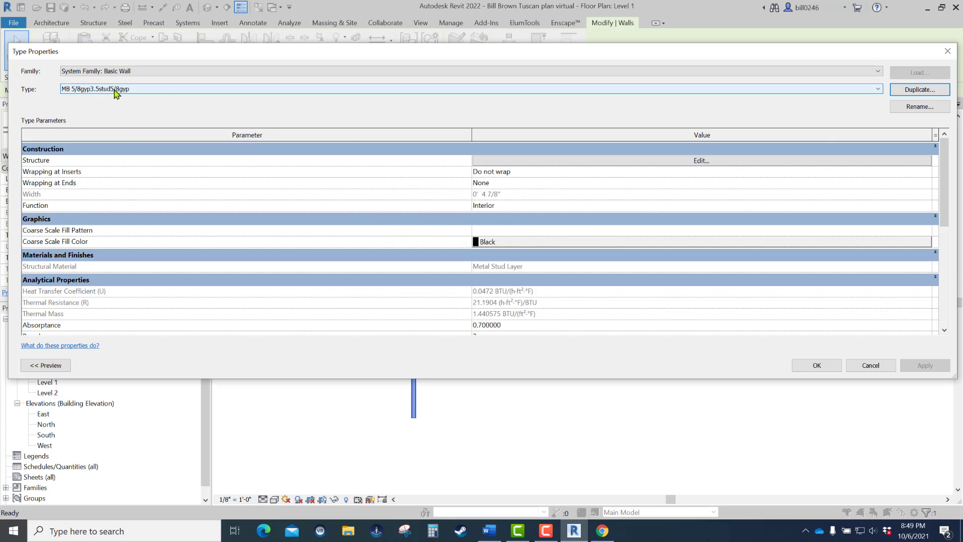
# - Open the new wall type's layer structure for editing and show its section preview
pyautogui.click(701, 161)
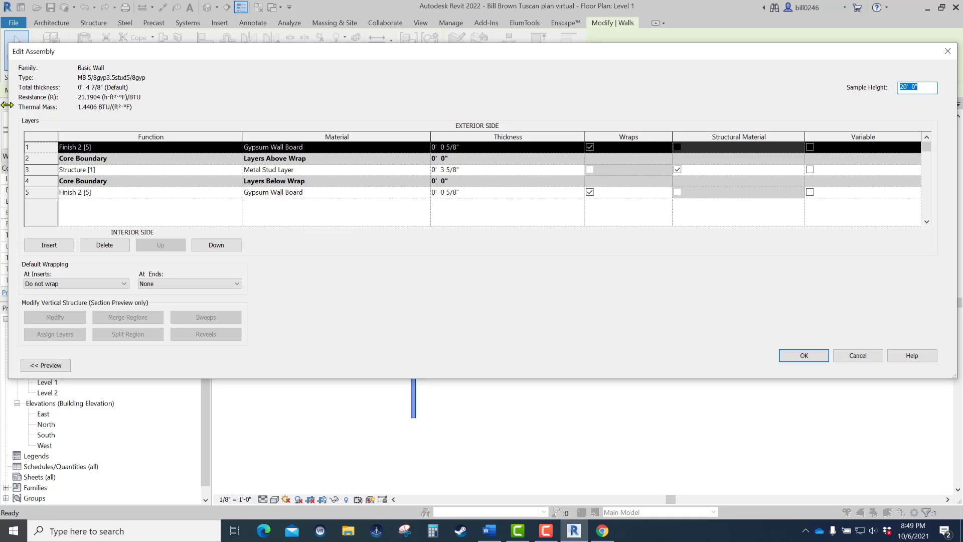
pyautogui.moveTo(7, 105); pyautogui.dragTo(207, 128)
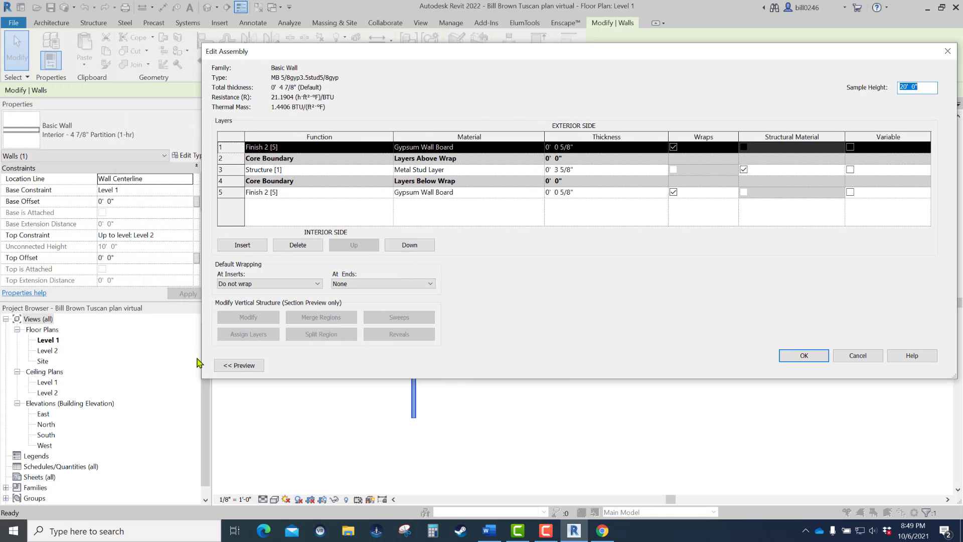
pyautogui.click(246, 367)
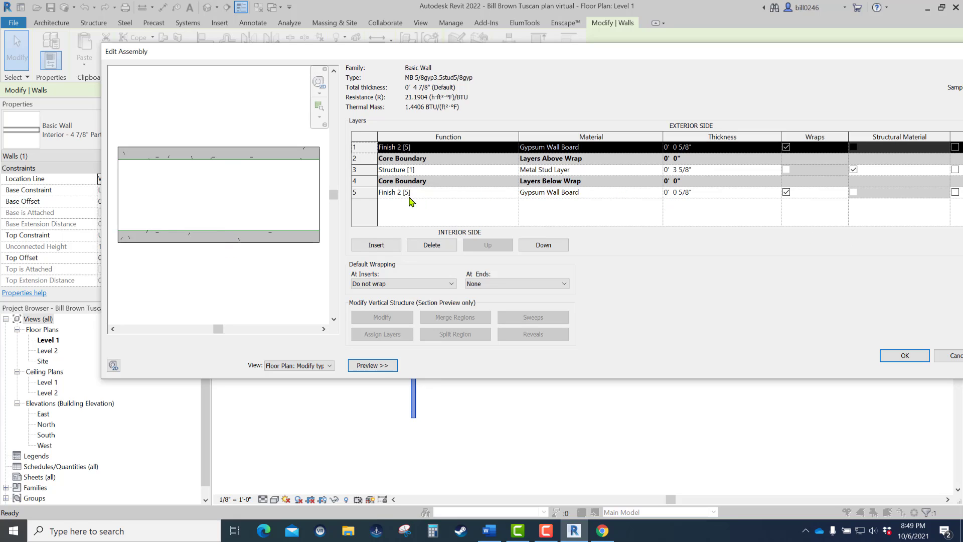
# - Set the function of both Gypsum Wall Board layers, interior and exterior, to Finish 1 [4]
pyautogui.click(515, 193)
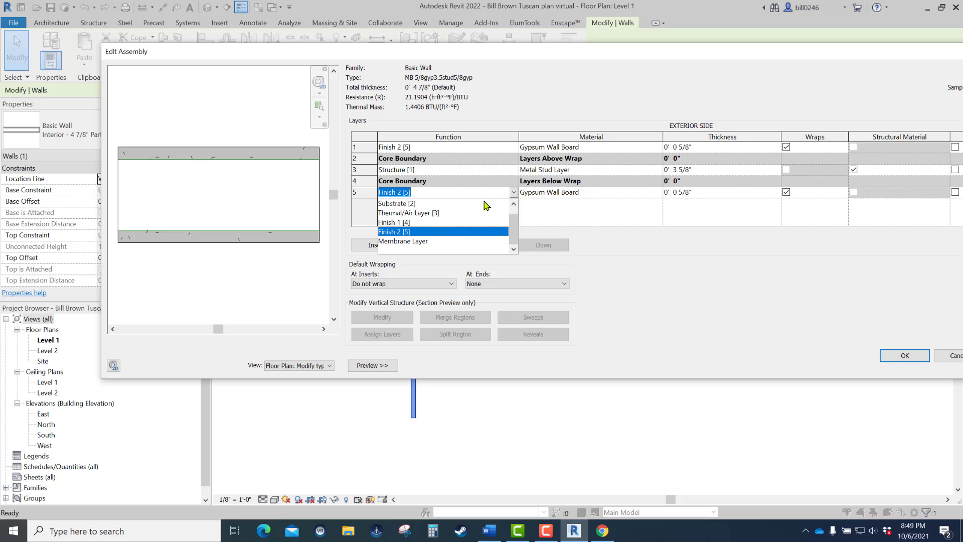
pyautogui.click(393, 224)
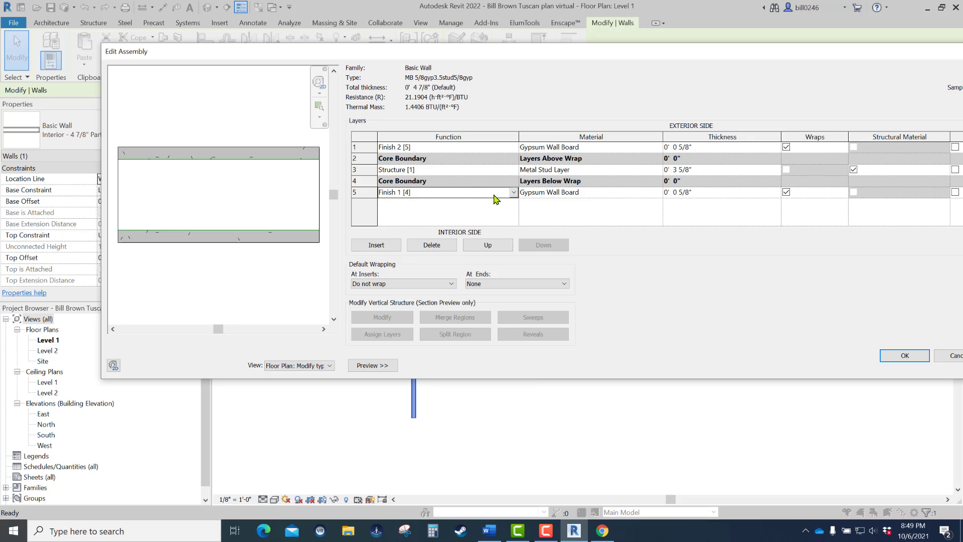
pyautogui.click(484, 148)
pyautogui.click(514, 148)
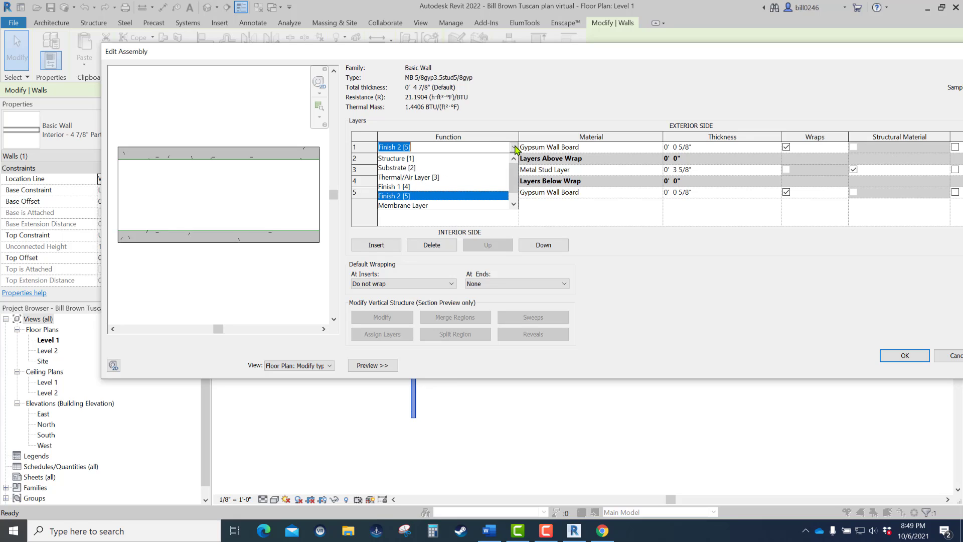
pyautogui.click(393, 186)
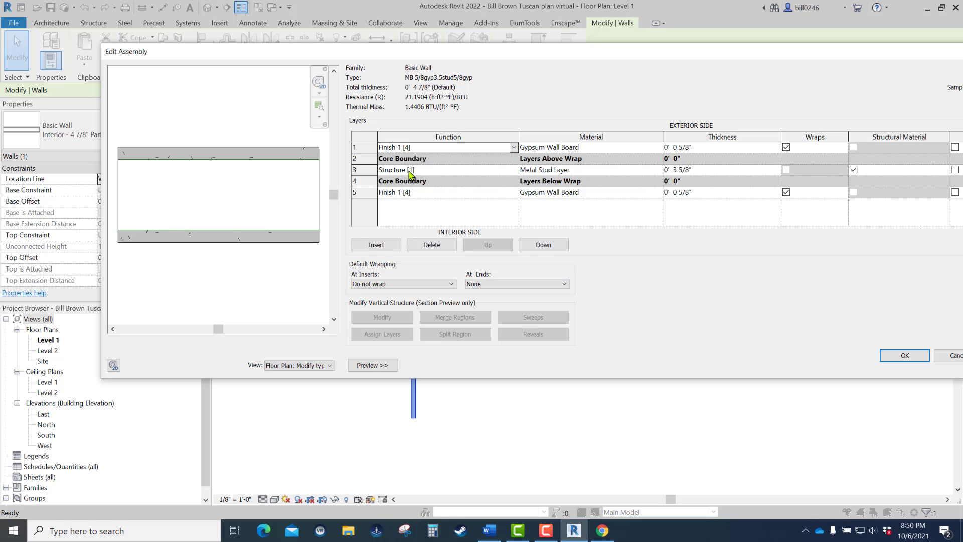
# - Set the thickness of the Structure [1] layer to 3.5 inches
pyautogui.click(700, 170)
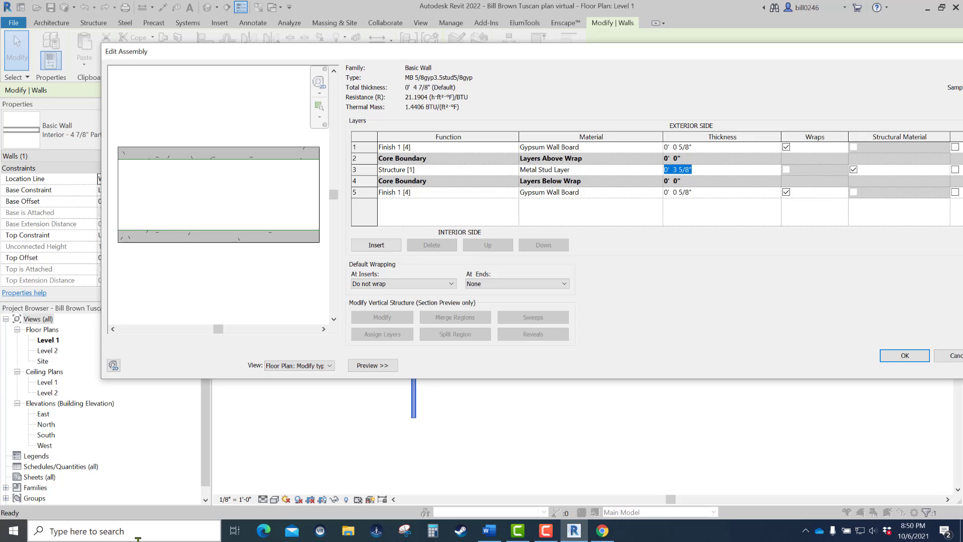
pyautogui.write('0 3.5')
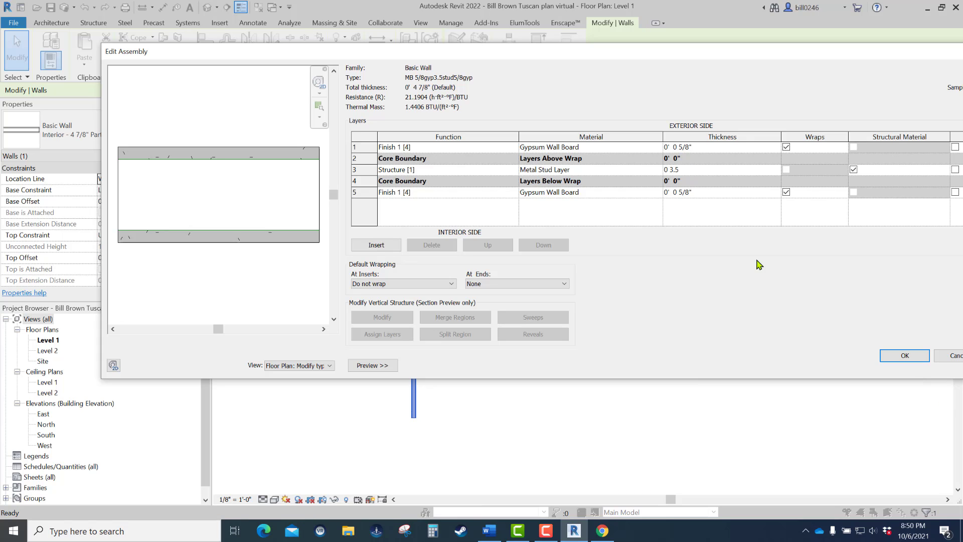
pyautogui.press('Return')
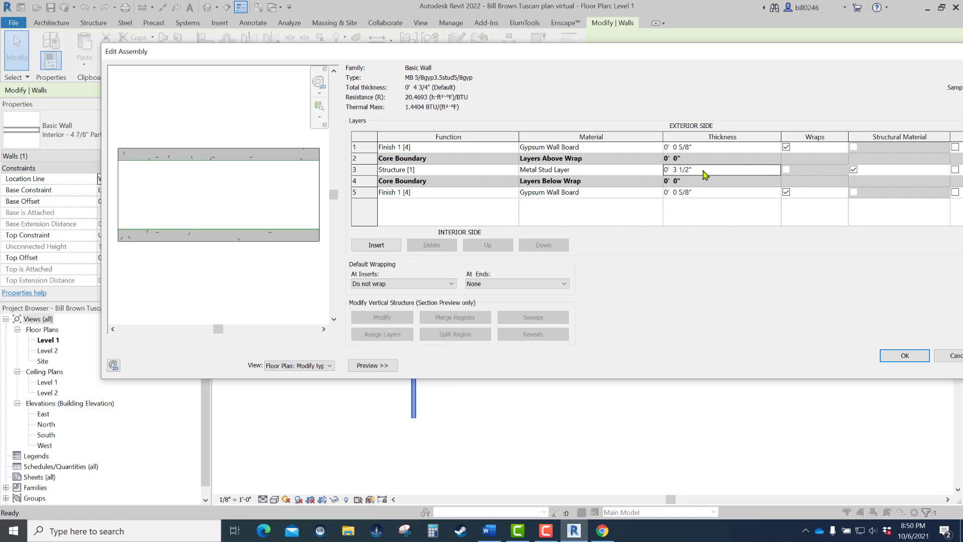
# - Open the Material Browser for the Structure [1] layer, keep the material libraries shown, and resize the browser and its library tree
pyautogui.click(657, 170)
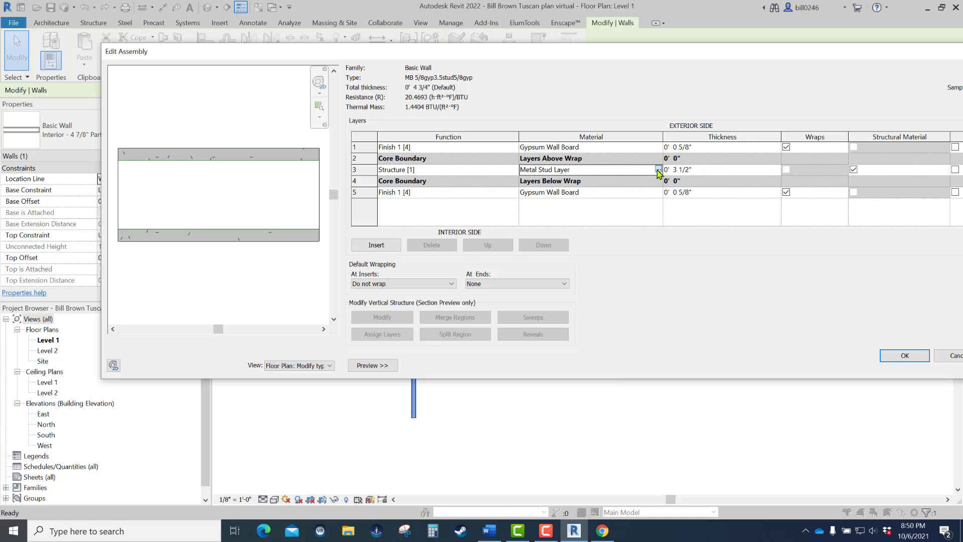
pyautogui.click(658, 170)
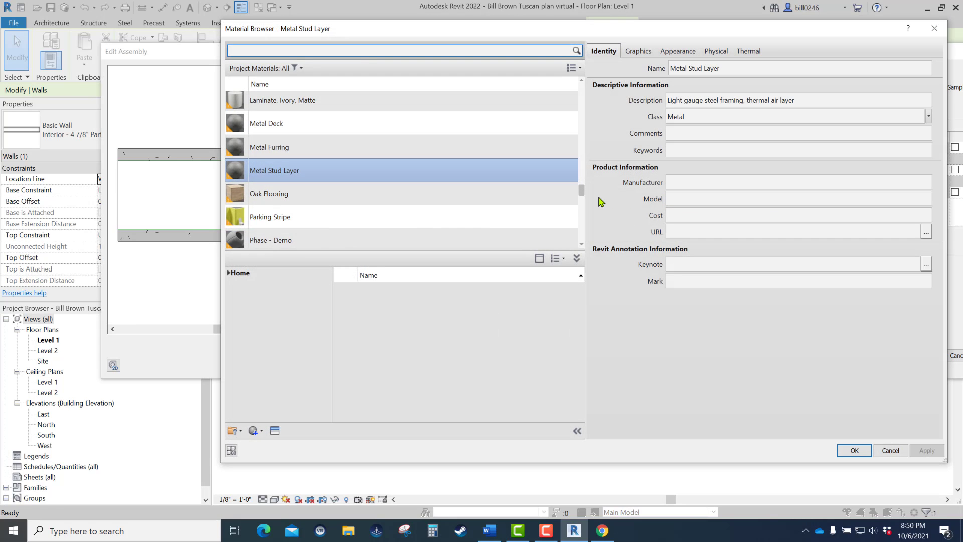
pyautogui.click(583, 190)
pyautogui.moveTo(583, 194); pyautogui.dragTo(589, 247)
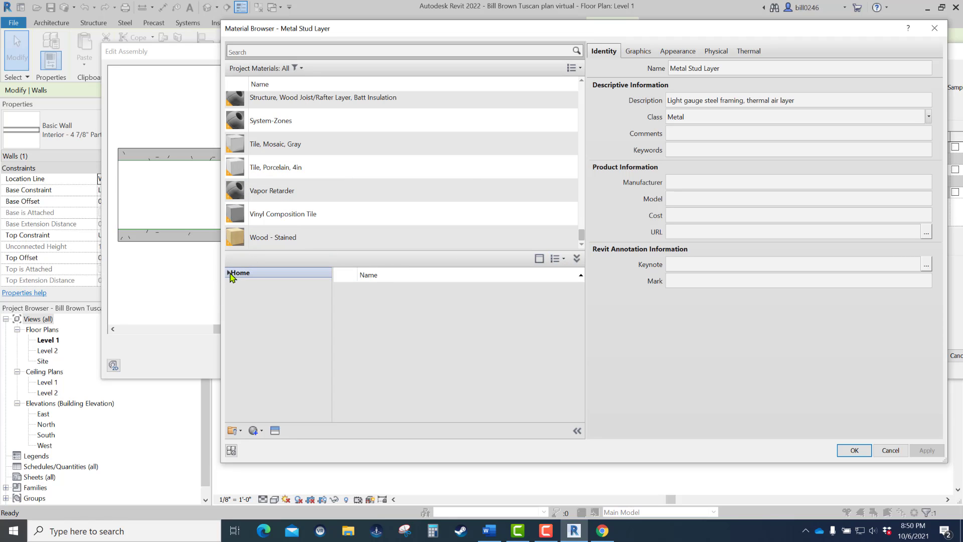
pyautogui.click(577, 259)
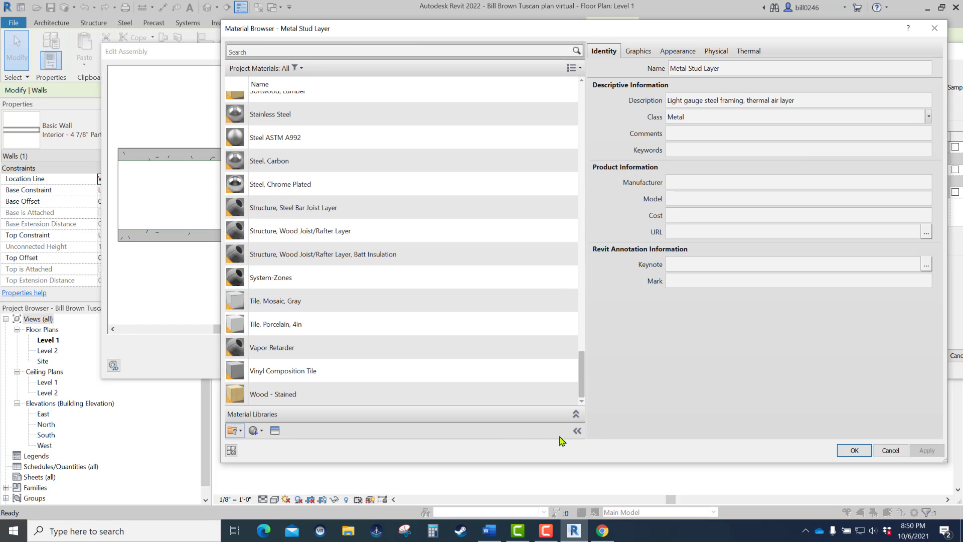
pyautogui.click(576, 414)
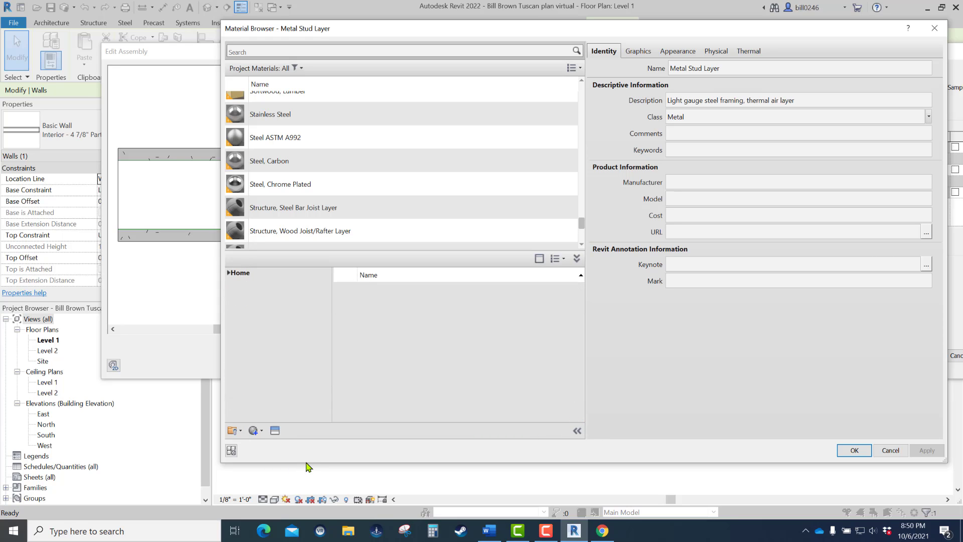
pyautogui.moveTo(307, 463); pyautogui.dragTo(301, 437)
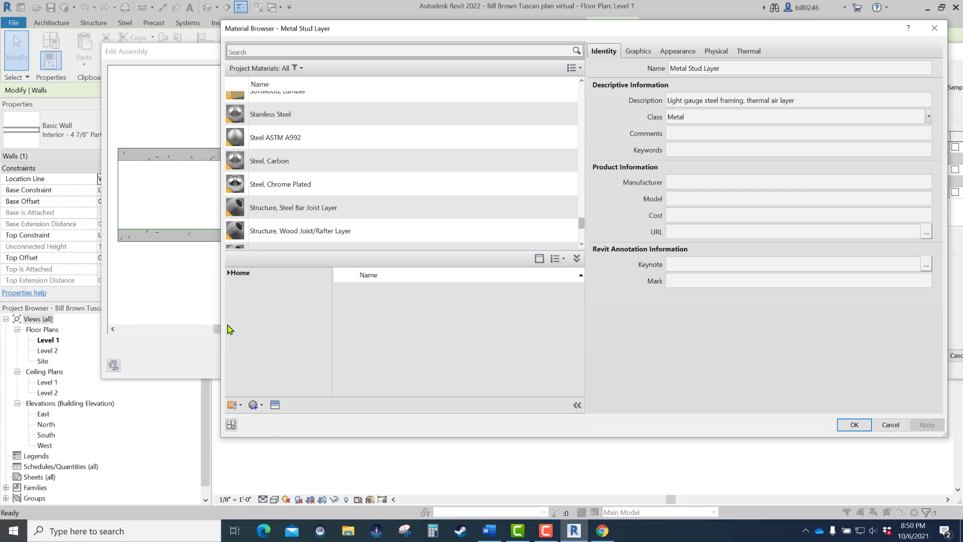
pyautogui.moveTo(219, 324)
pyautogui.mouseDown()
pyautogui.moveTo(135, 325)
pyautogui.moveTo(204, 329)
pyautogui.mouseUp()
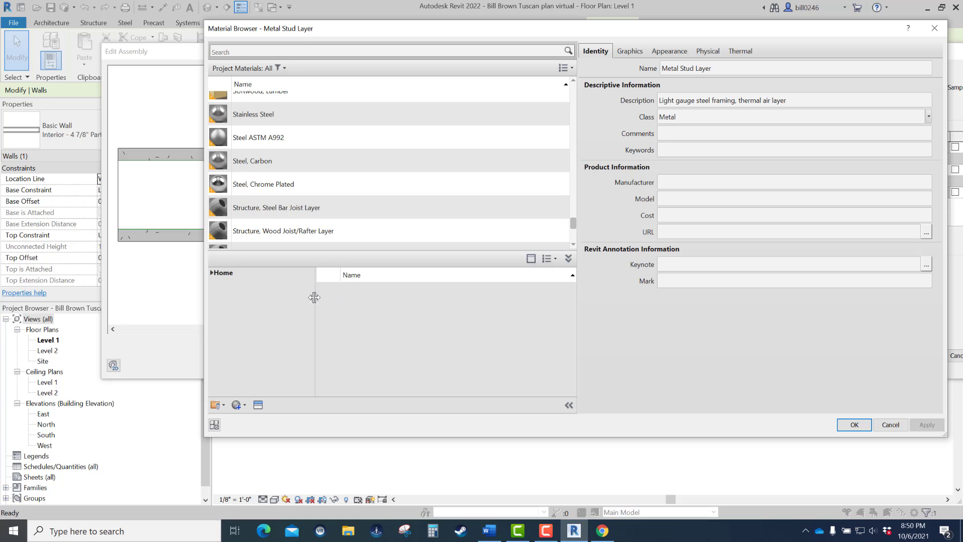
pyautogui.moveTo(315, 296); pyautogui.dragTo(331, 314)
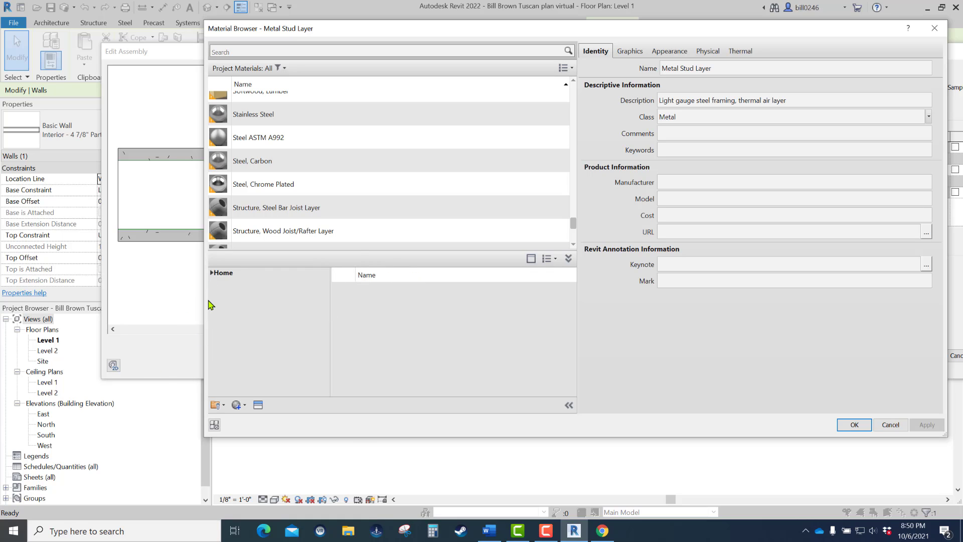
# - Add Timber, C16 and Timber, C24 from the Wood category of the AEC Materials library to the project materials
pyautogui.click(212, 274)
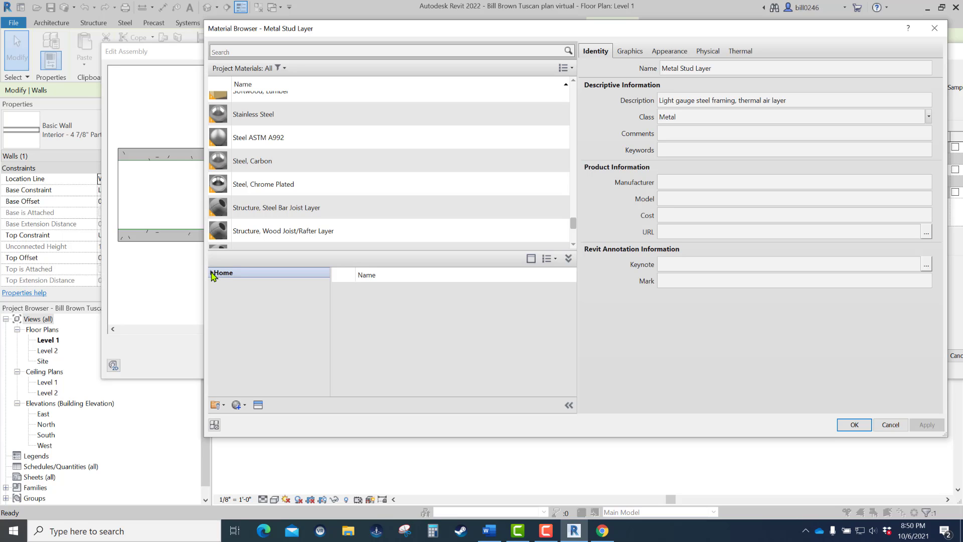
pyautogui.click(211, 273)
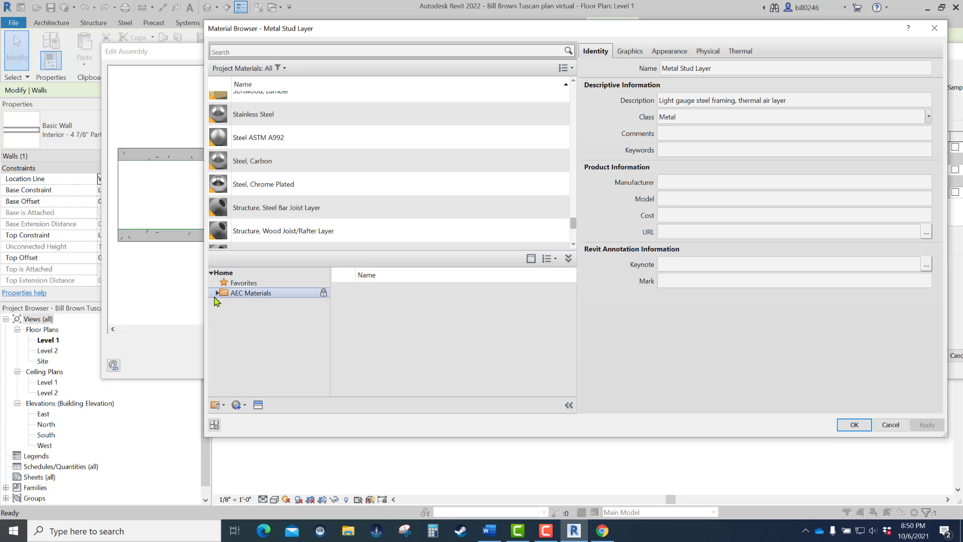
pyautogui.click(217, 294)
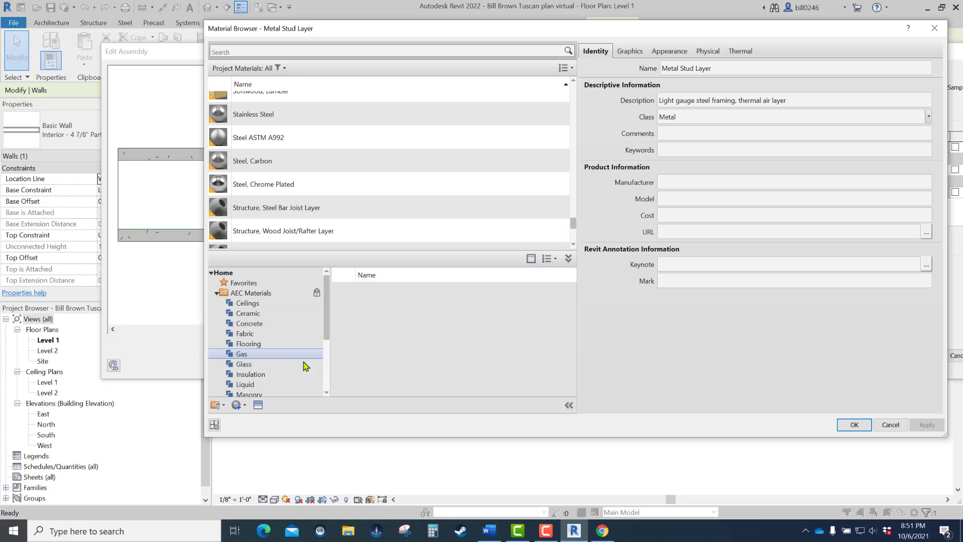
pyautogui.moveTo(327, 317); pyautogui.dragTo(329, 380)
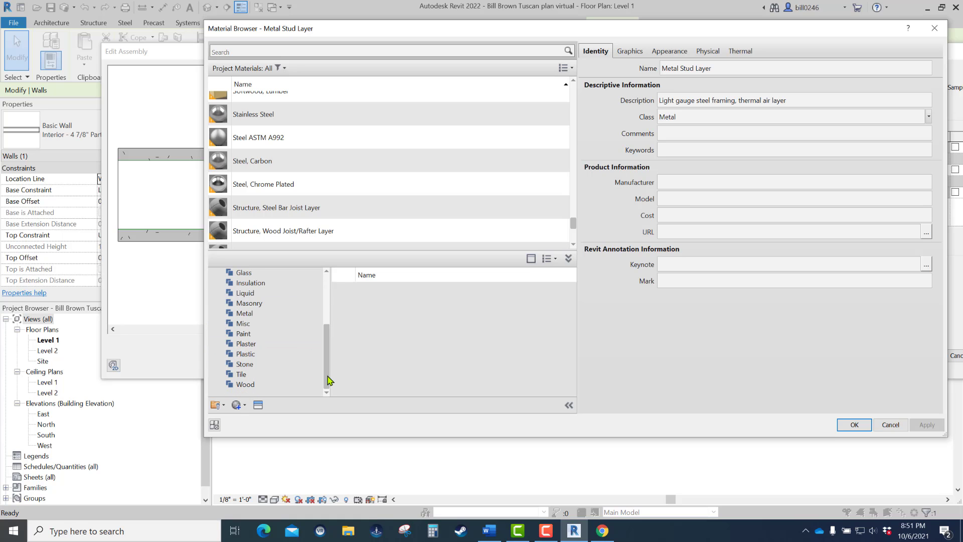
pyautogui.click(245, 384)
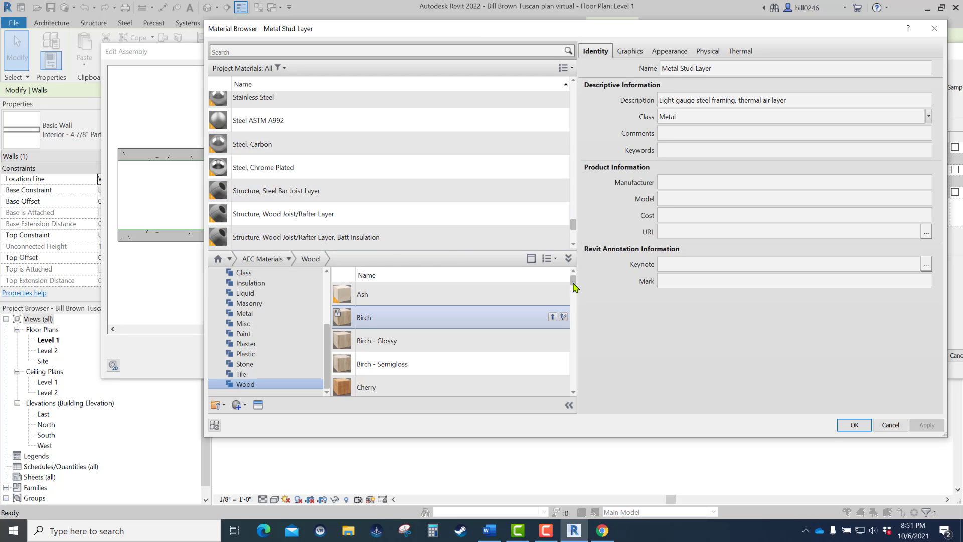
pyautogui.moveTo(575, 286); pyautogui.dragTo(585, 379)
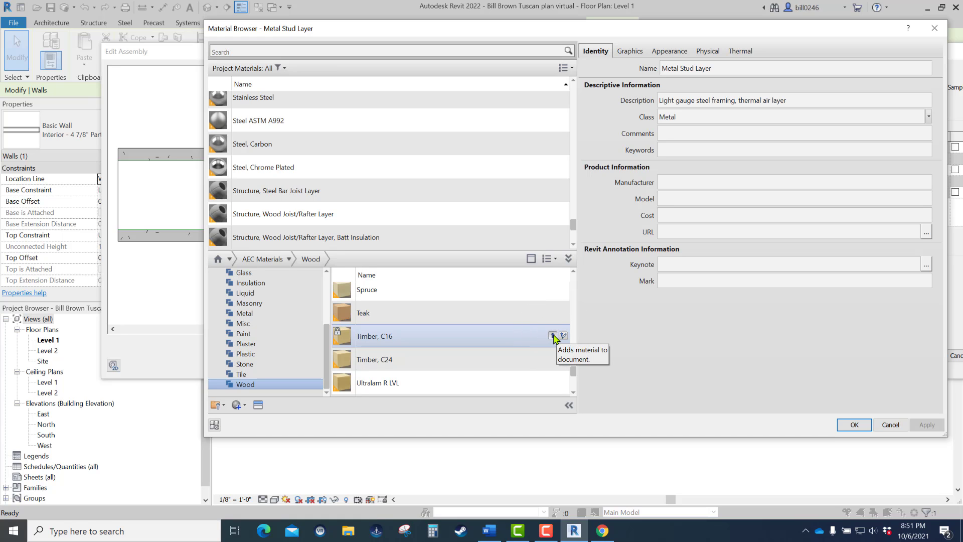
pyautogui.click(553, 336)
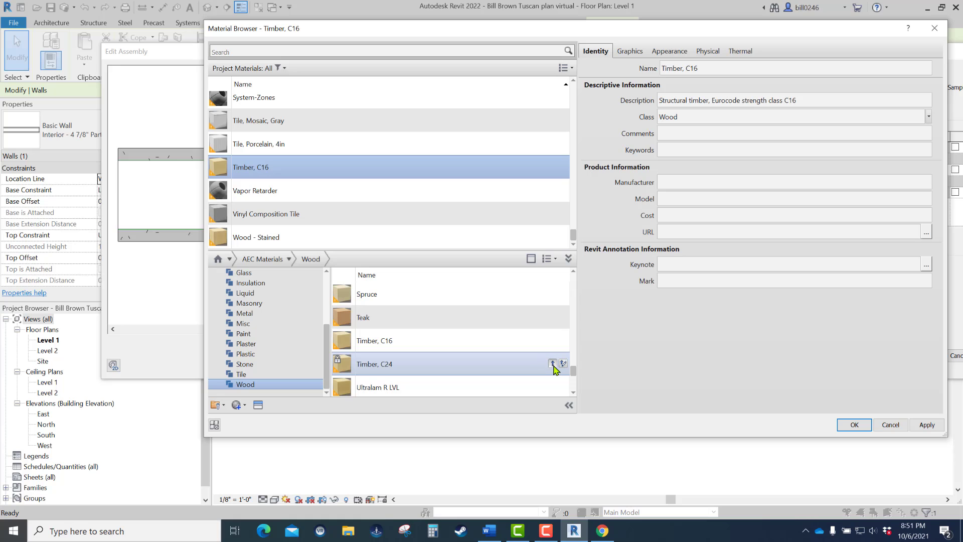
pyautogui.click(553, 364)
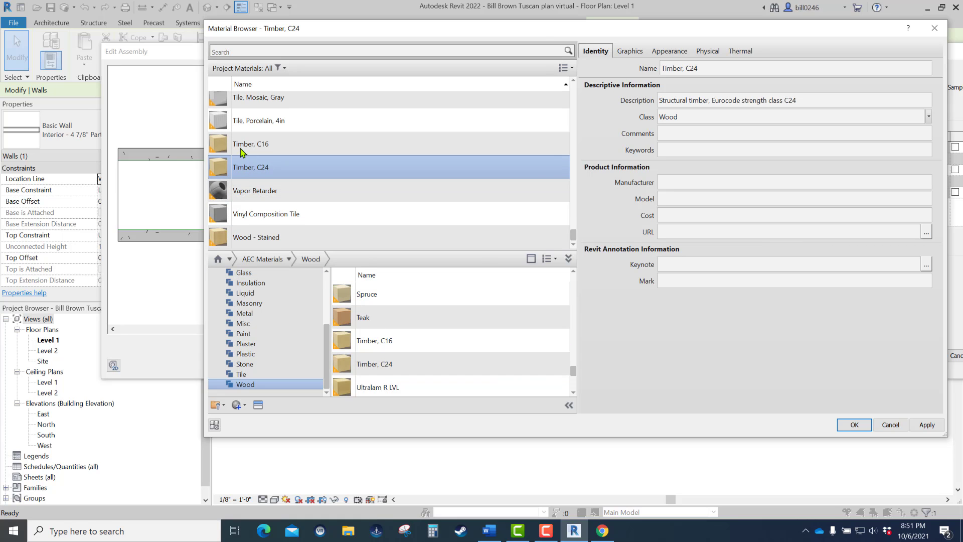
# - Assign Timber, C16 to the Structure [1] layer and accept the layer structure and wall type changes
pyautogui.click(271, 145)
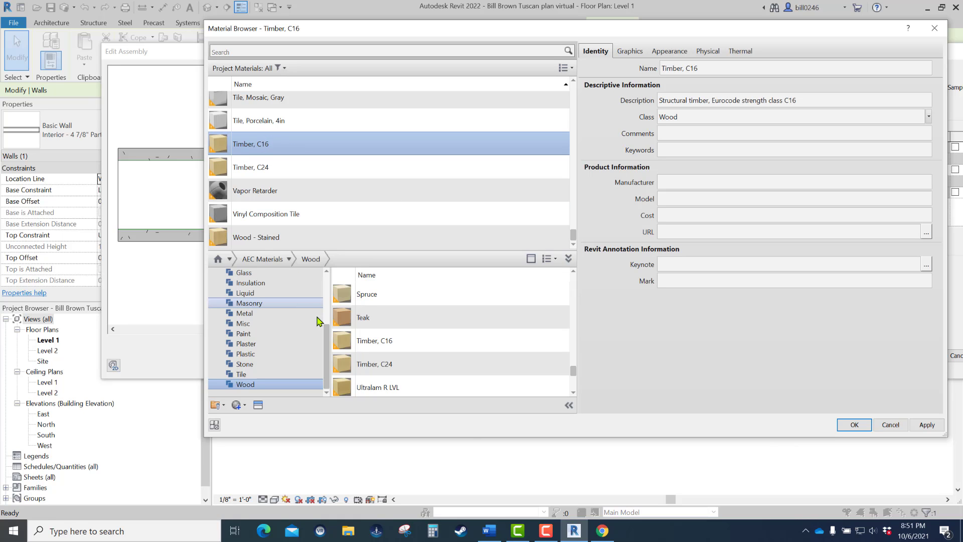
pyautogui.click(855, 425)
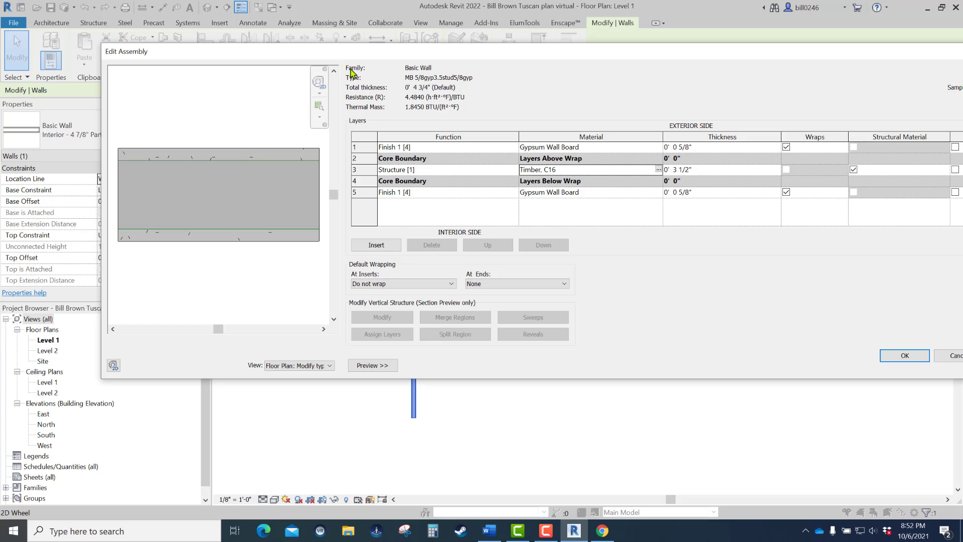
pyautogui.moveTo(359, 53); pyautogui.dragTo(257, 52)
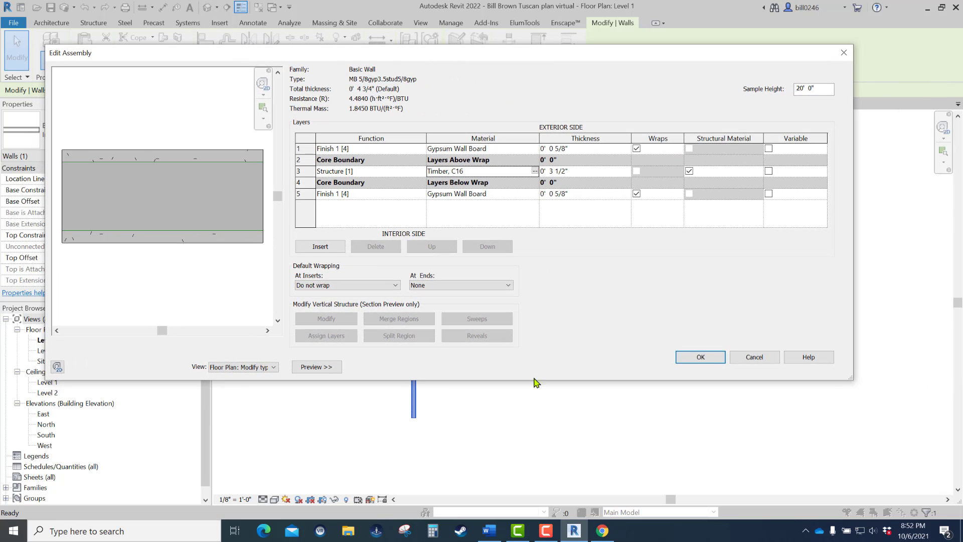
pyautogui.click(701, 357)
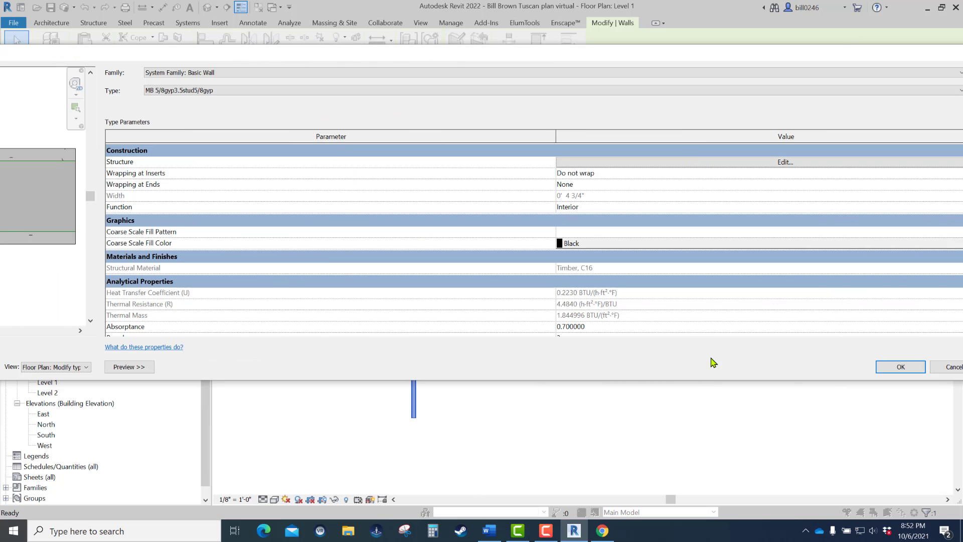
pyautogui.click(901, 367)
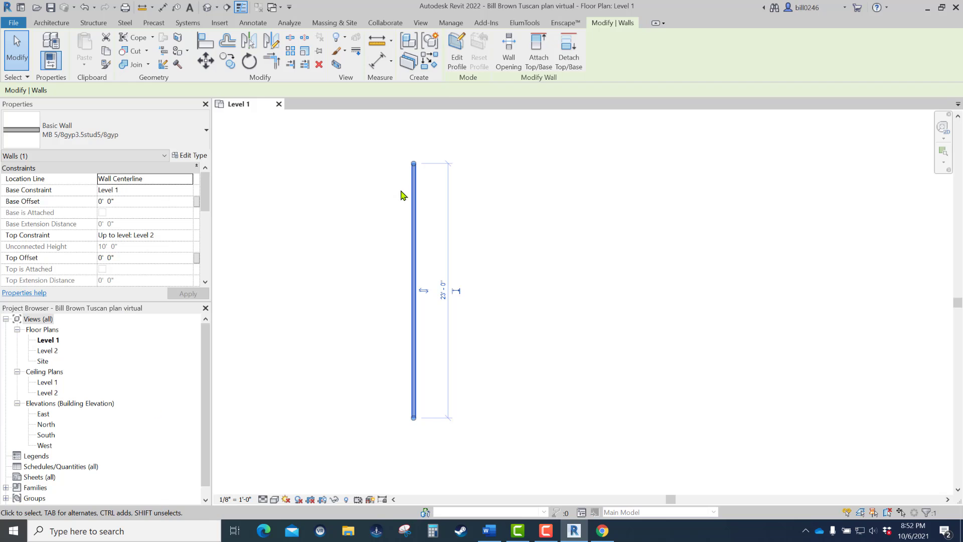
# - Deselect the wall and inspect its revised layers in the Level 1 plan
pyautogui.click(371, 203)
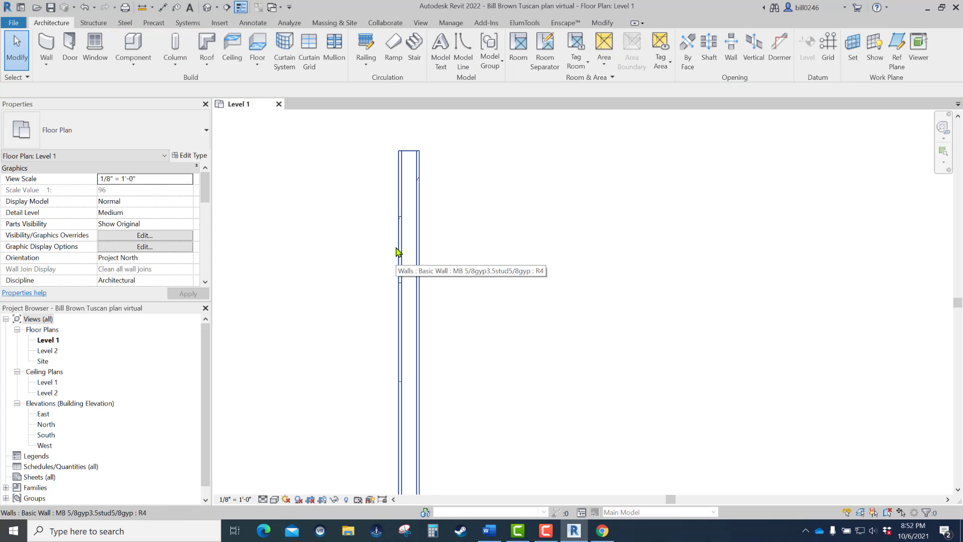
pyautogui.scroll(-4, 396, 245)
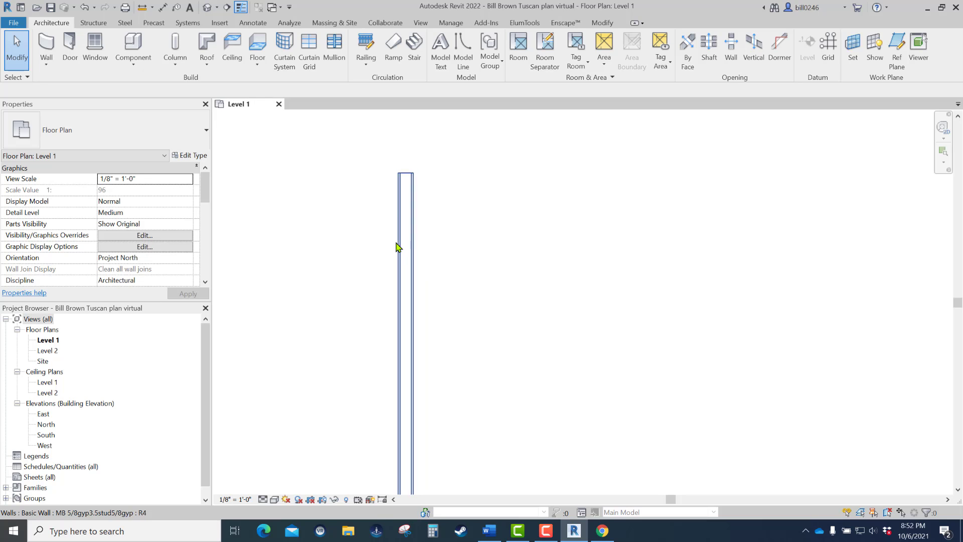
pyautogui.scroll(-3, 399, 250)
pyautogui.moveTo(398, 252); pyautogui.dragTo(450, 178, button='middle')
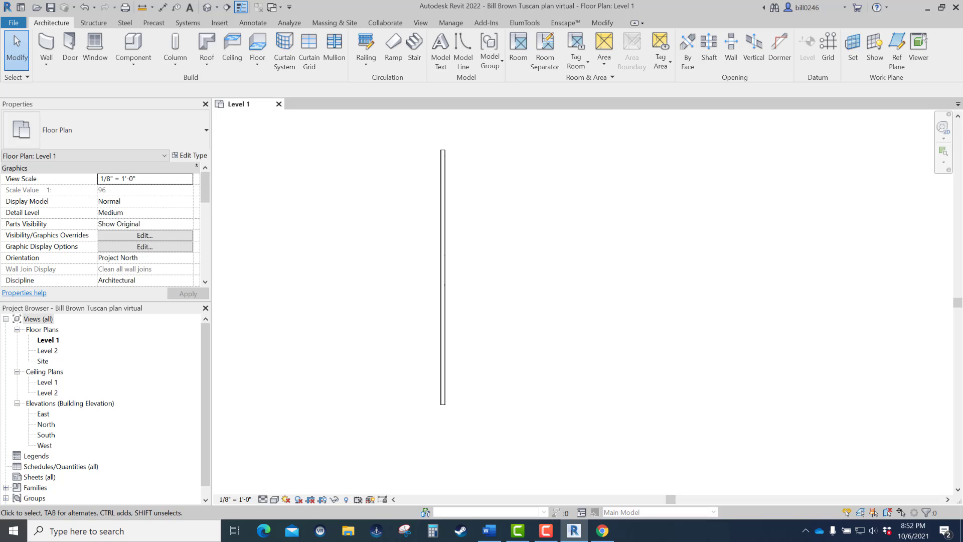
# - Switch to Word, maximize the 2022RevitBook document, and review the illustrated instructions from Edit Assembly through the Timber, C16 material selection
pyautogui.click(490, 531)
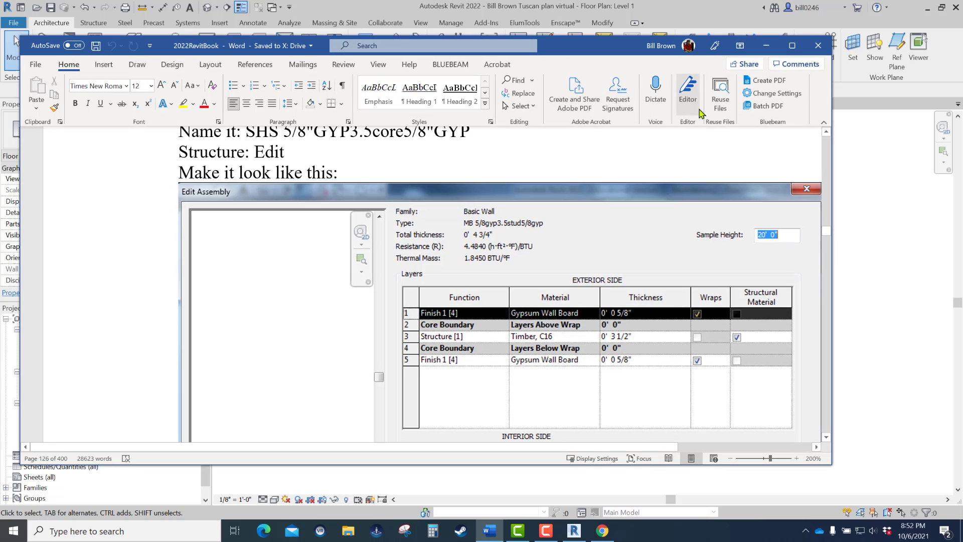
pyautogui.click(792, 45)
pyautogui.scroll(-6, 718, 199)
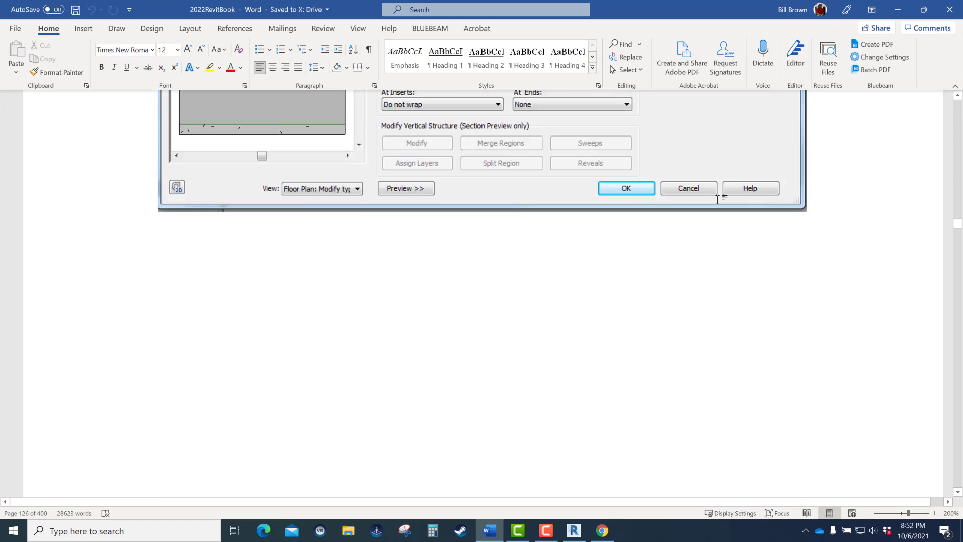
pyautogui.scroll(-10, 718, 198)
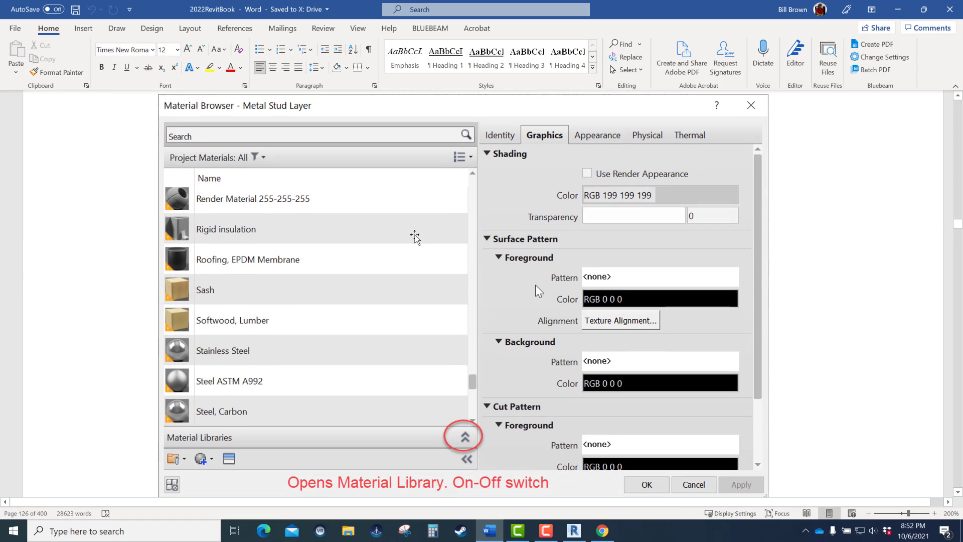
pyautogui.scroll(-12, 415, 235)
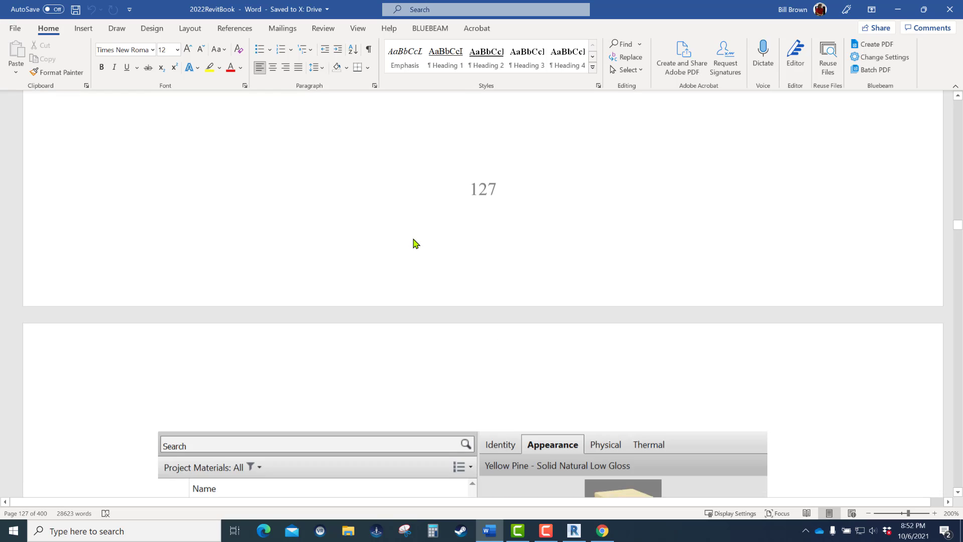
pyautogui.scroll(-6, 415, 243)
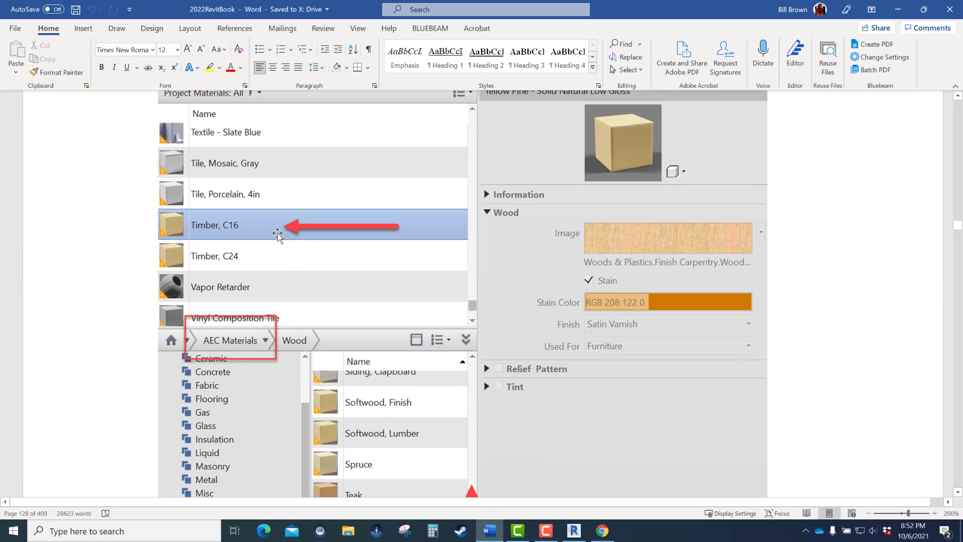
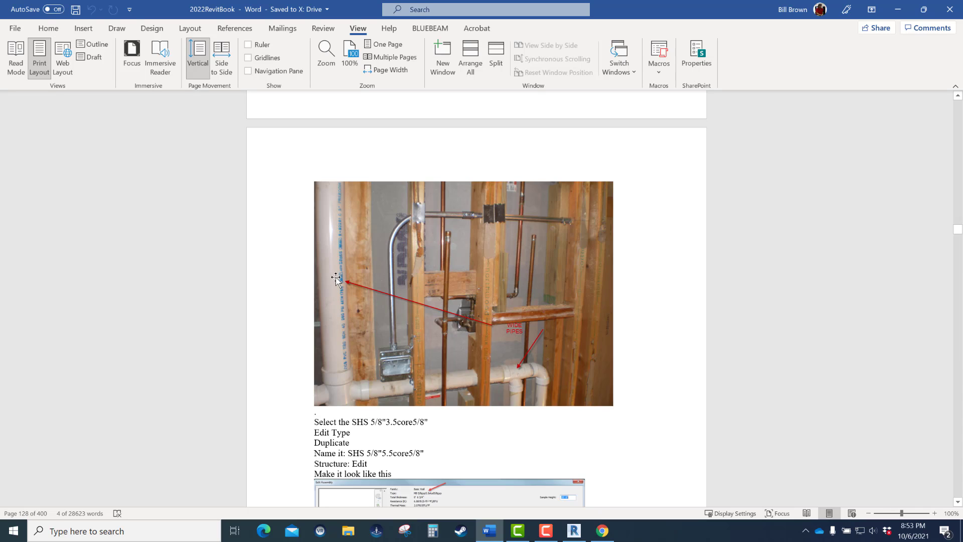
# - Move the 2022RevitBook Word document out of the way and return to the Level 1 plan in Revit
pyautogui.press('ctrl')
pyautogui.press('ctrl')
pyautogui.press('ctrl')
pyautogui.press('ctrl')
pyautogui.press('ctrl')
pyautogui.moveTo(719, 8); pyautogui.dragTo(962, 33)
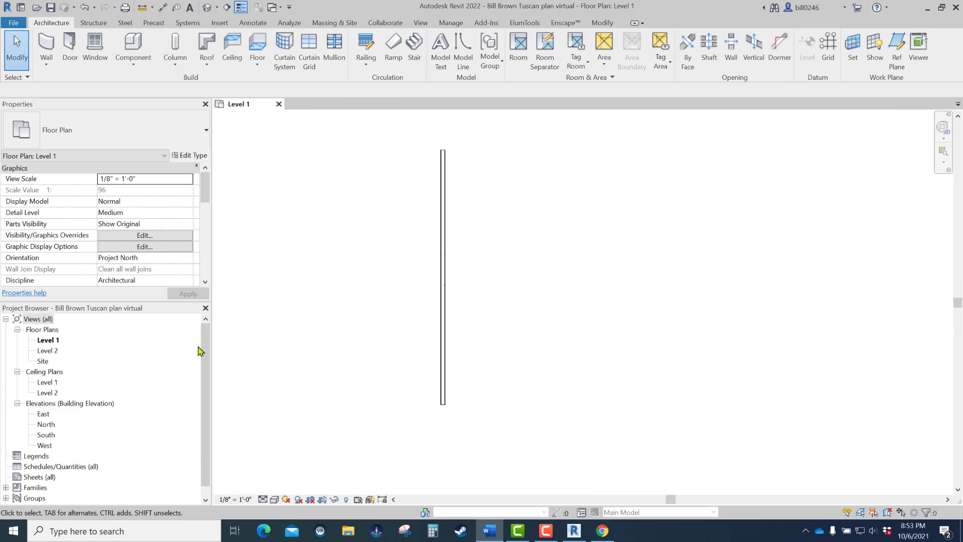
# - Draw a detail-line circle with a radius of about 2" in the empty area beside the wall to represent a pipe
pyautogui.scroll(4, 447, 186)
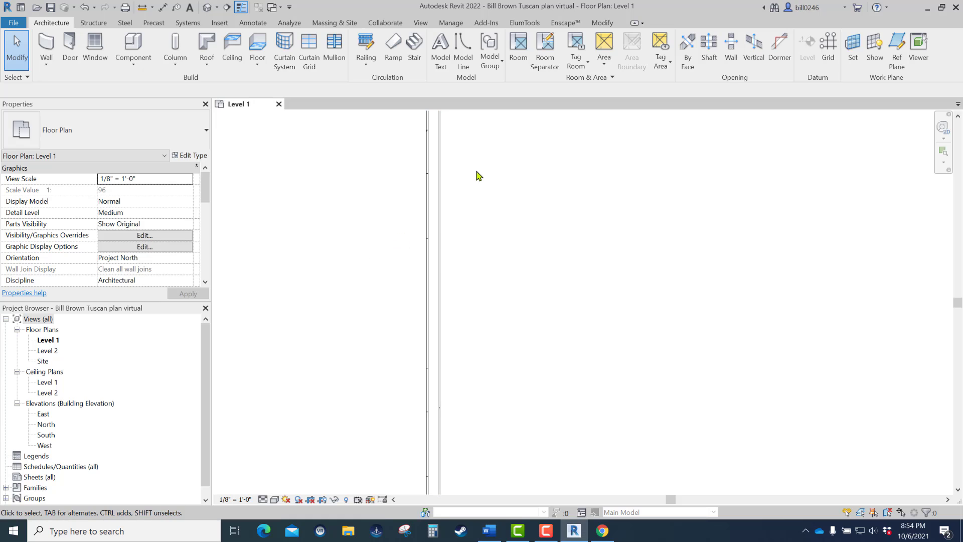
pyautogui.moveTo(446, 187); pyautogui.dragTo(390, 258, button='middle')
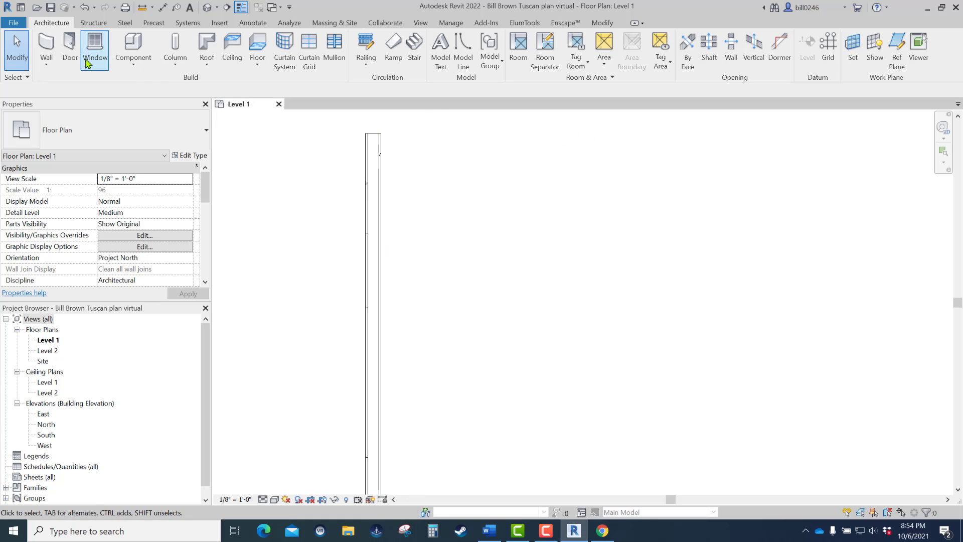
pyautogui.click(253, 23)
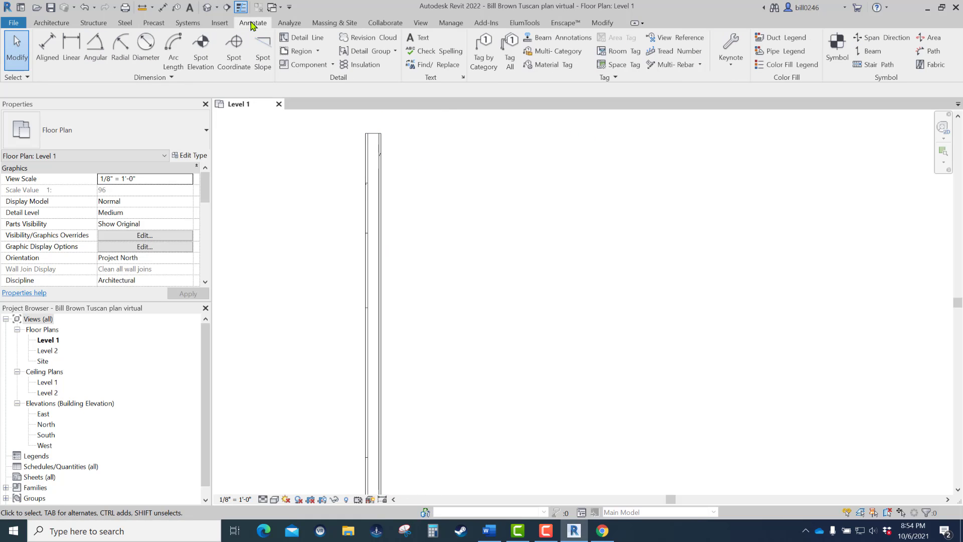
pyautogui.click(308, 38)
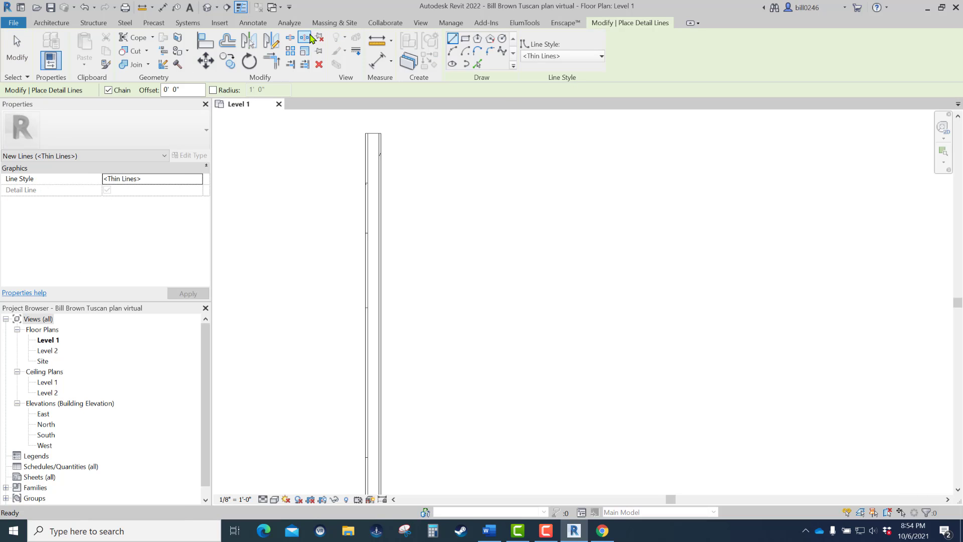
pyautogui.click(502, 38)
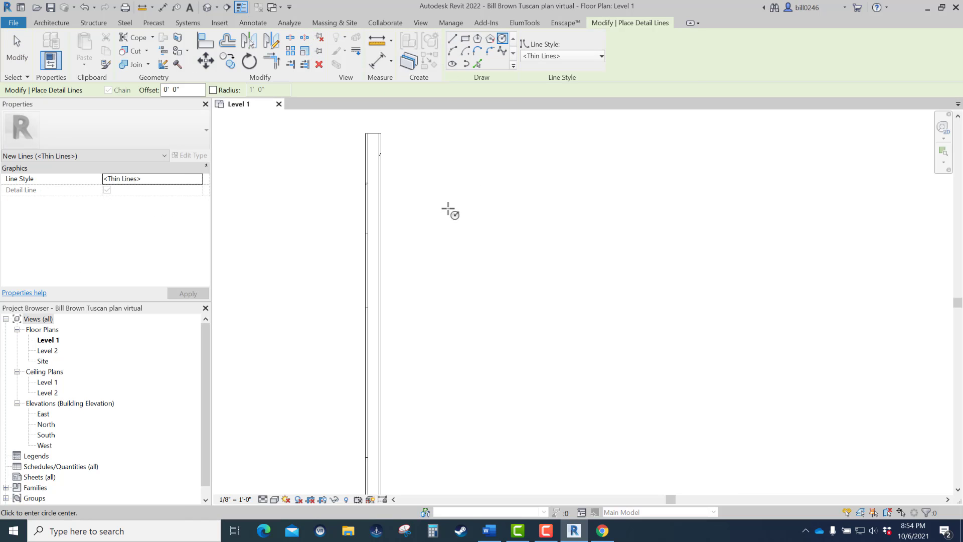
pyautogui.click(445, 206)
pyautogui.scroll(2, 446, 207)
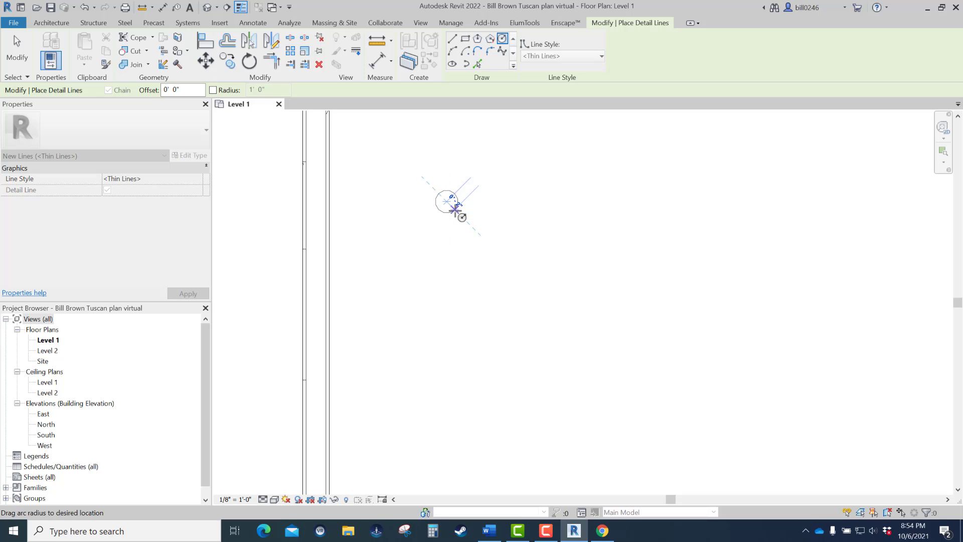
pyautogui.click(455, 209)
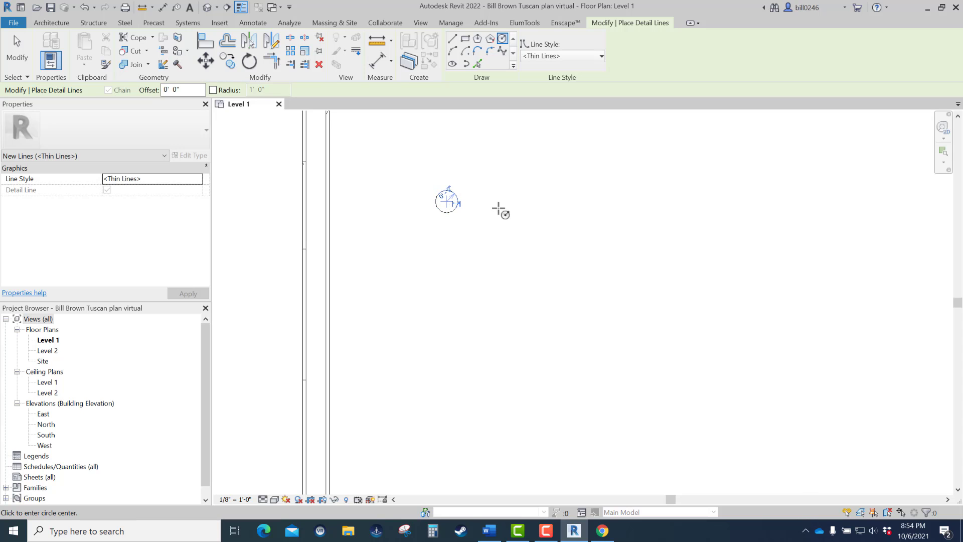
pyautogui.press('Escape')
pyautogui.press('Escape')
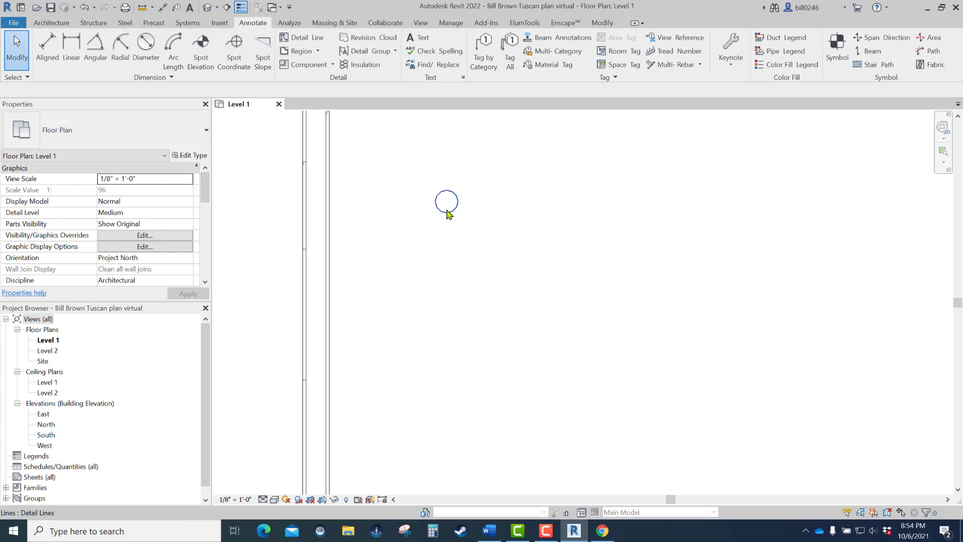
# - Move the pipe circle into the 3.5 stud wall to compare it with the stud core
pyautogui.moveTo(448, 212); pyautogui.dragTo(317, 216)
pyautogui.scroll(4, 320, 228)
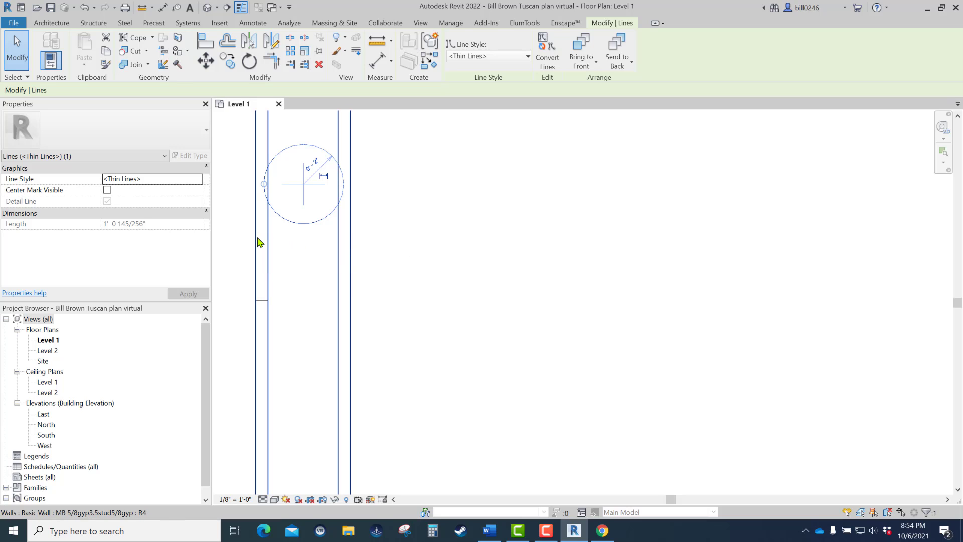
pyautogui.scroll(-6, 260, 242)
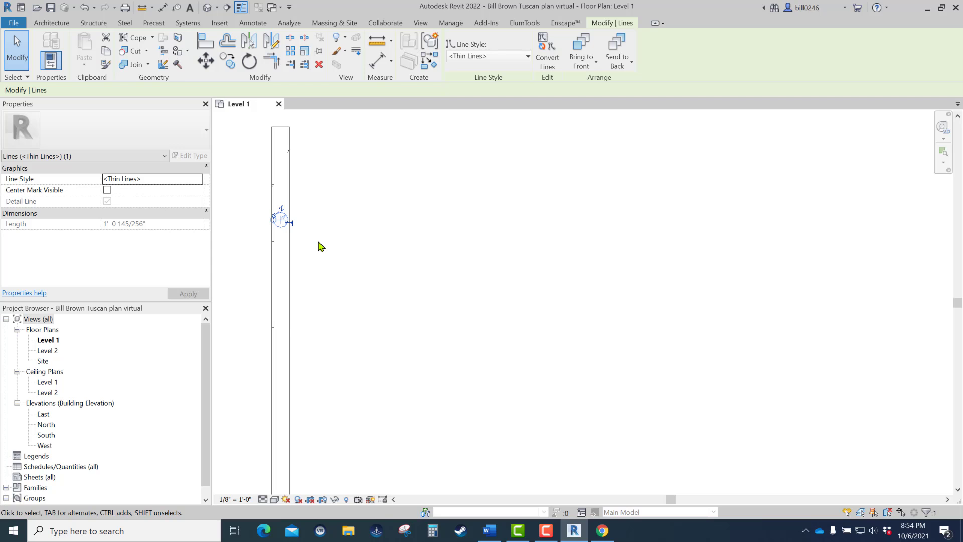
# - Review the plumbing wall photo in the Word document, then return to Revit and examine the pipe circle inside the wall
pyautogui.click(489, 530)
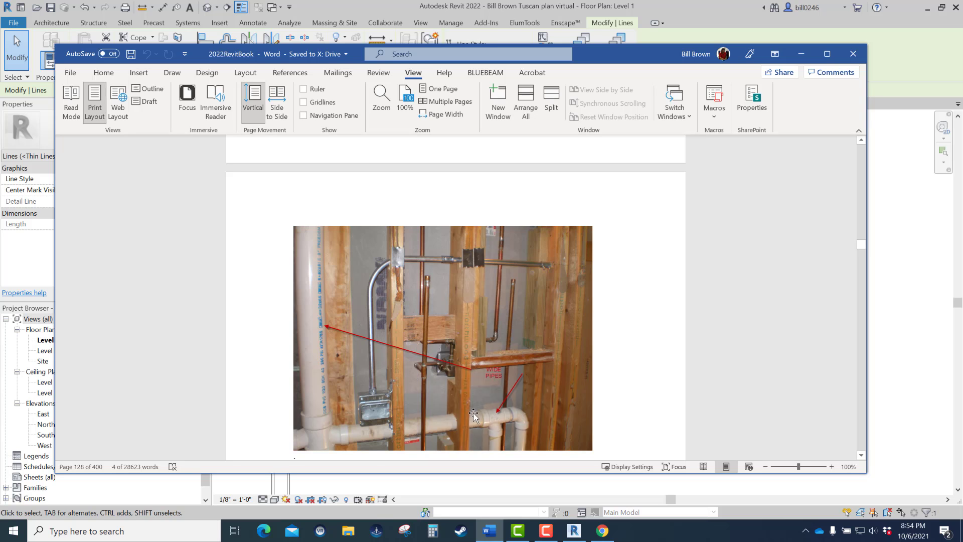
pyautogui.moveTo(615, 54); pyautogui.dragTo(962, 104)
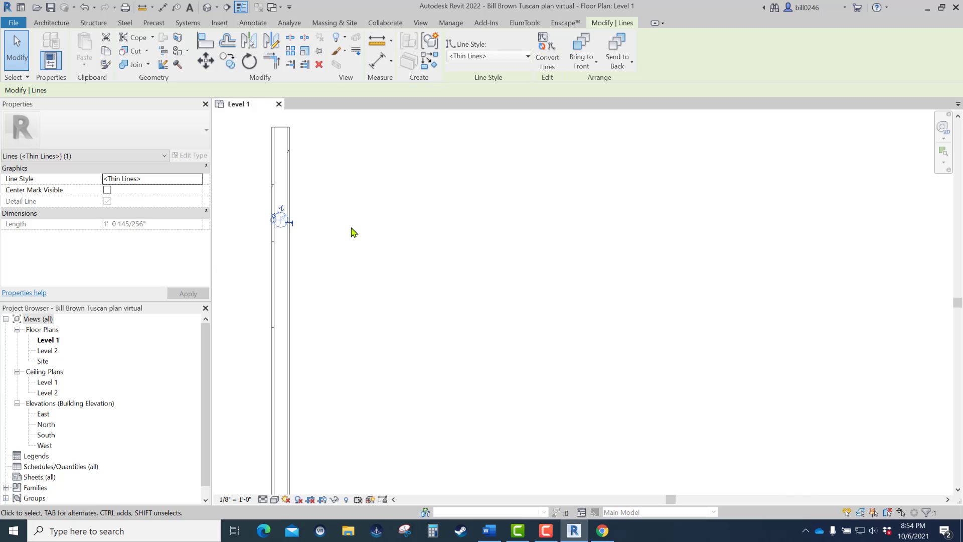
pyautogui.press('Escape')
pyautogui.scroll(-2, 318, 222)
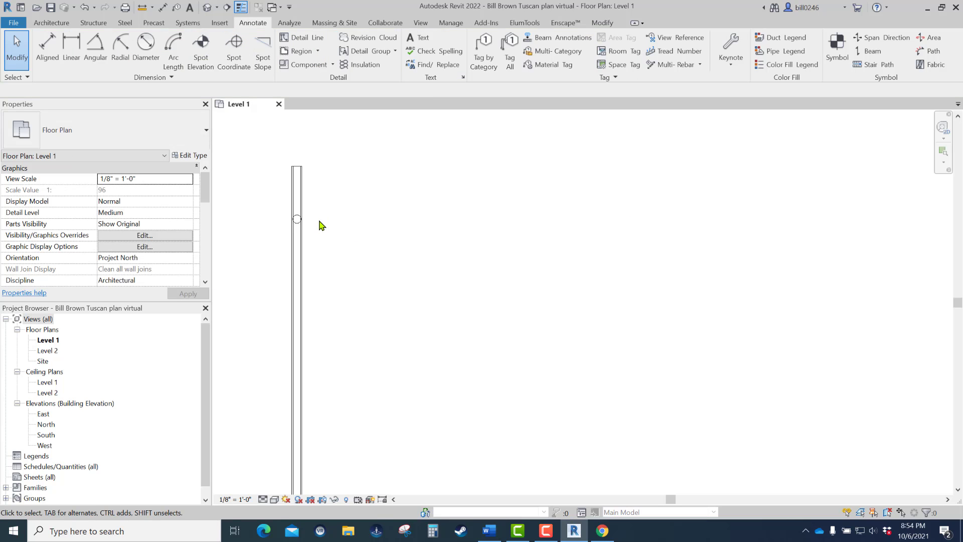
pyautogui.moveTo(321, 225); pyautogui.dragTo(390, 200, button='middle')
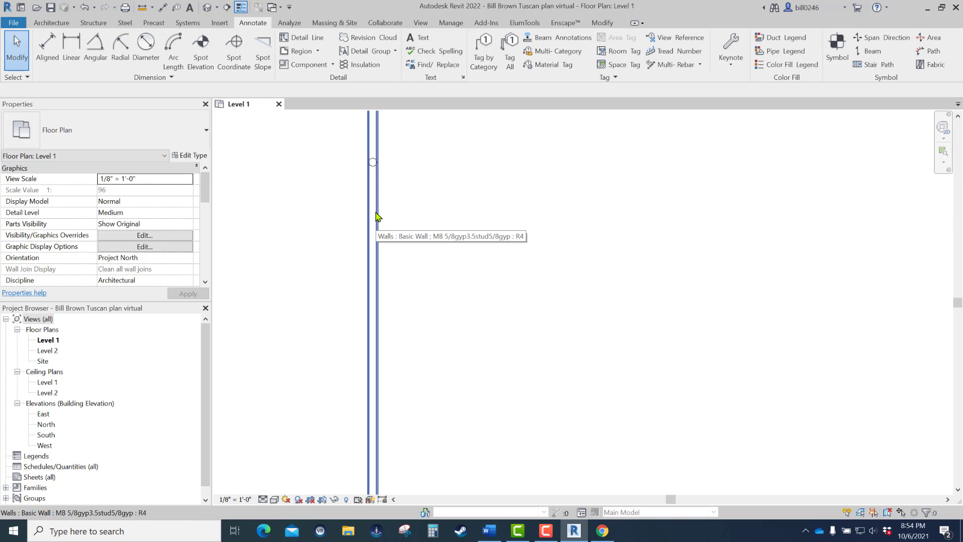
pyautogui.scroll(2, 377, 217)
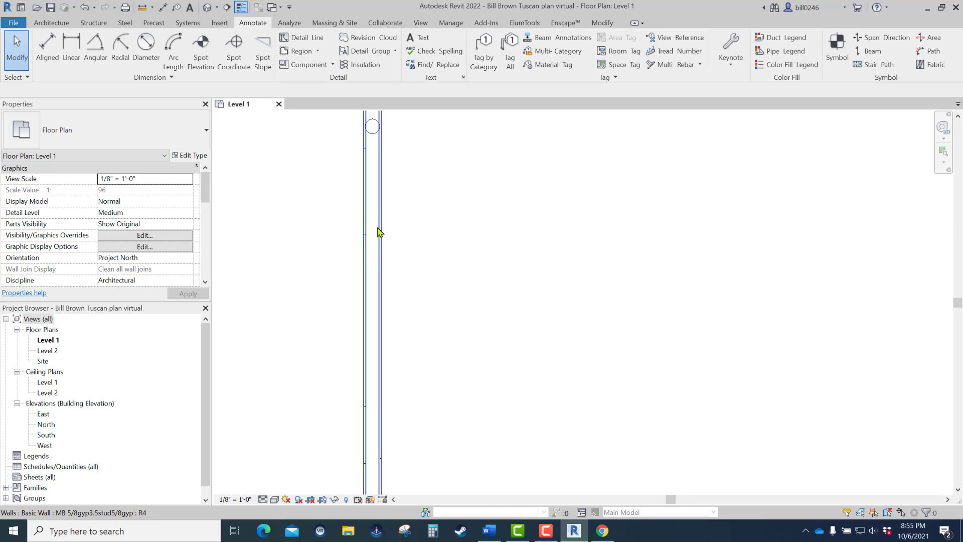
pyautogui.scroll(-2, 378, 231)
pyautogui.moveTo(379, 237); pyautogui.dragTo(351, 230, button='middle')
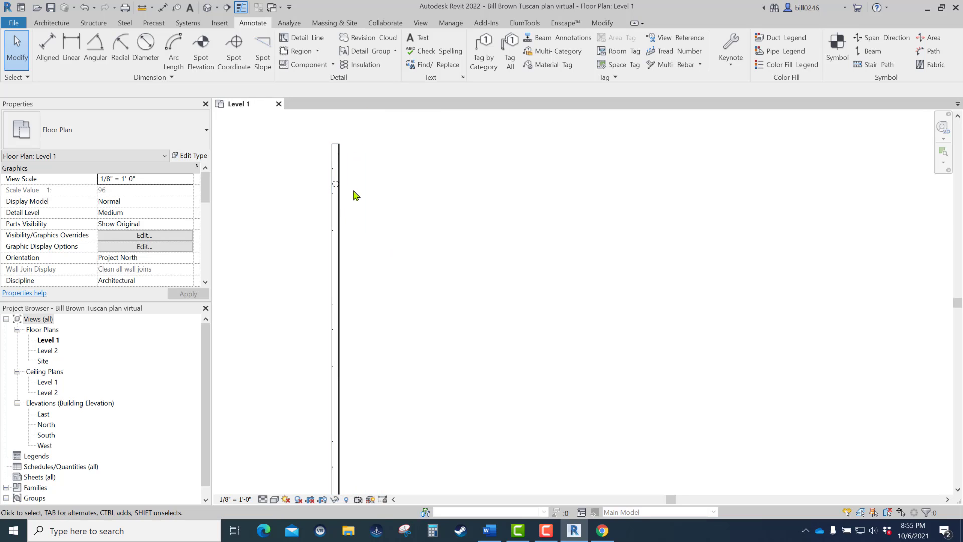
# - Create a similar wall 23'-0" long, parallel to the existing wall at 2'-0" spacing and aligned with its ends
pyautogui.click(339, 217)
pyautogui.rightClick(340, 216)
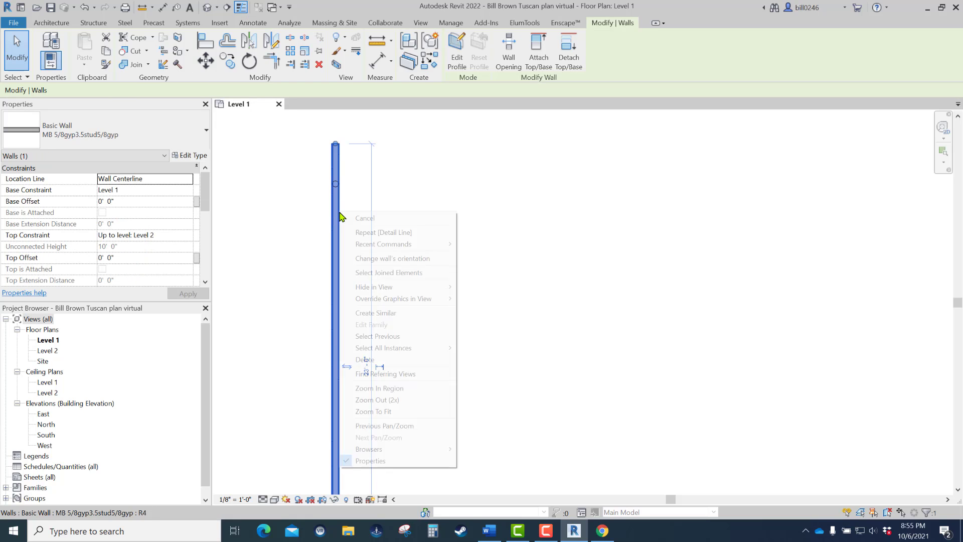
pyautogui.click(381, 312)
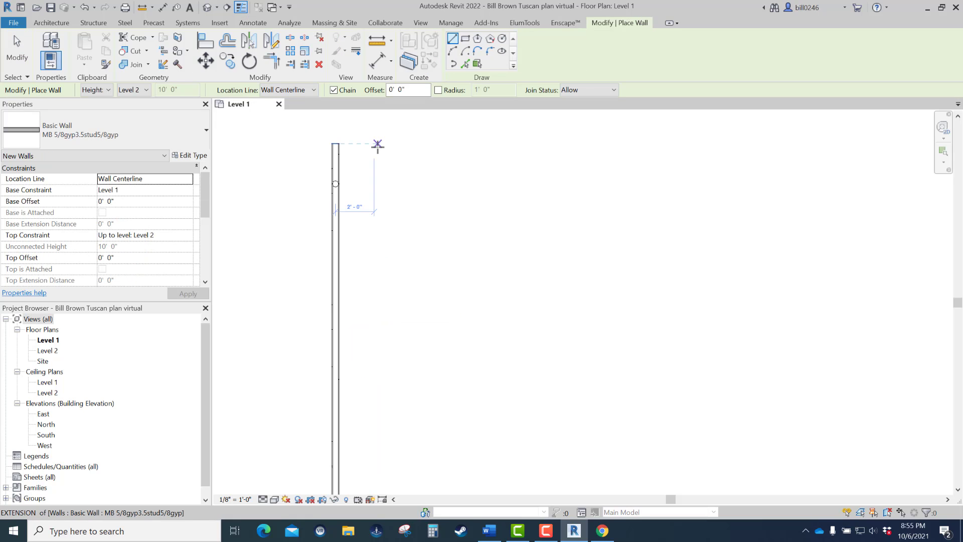
pyautogui.click(378, 146)
pyautogui.scroll(-3, 387, 277)
pyautogui.moveTo(369, 300); pyautogui.dragTo(383, 234, button='middle')
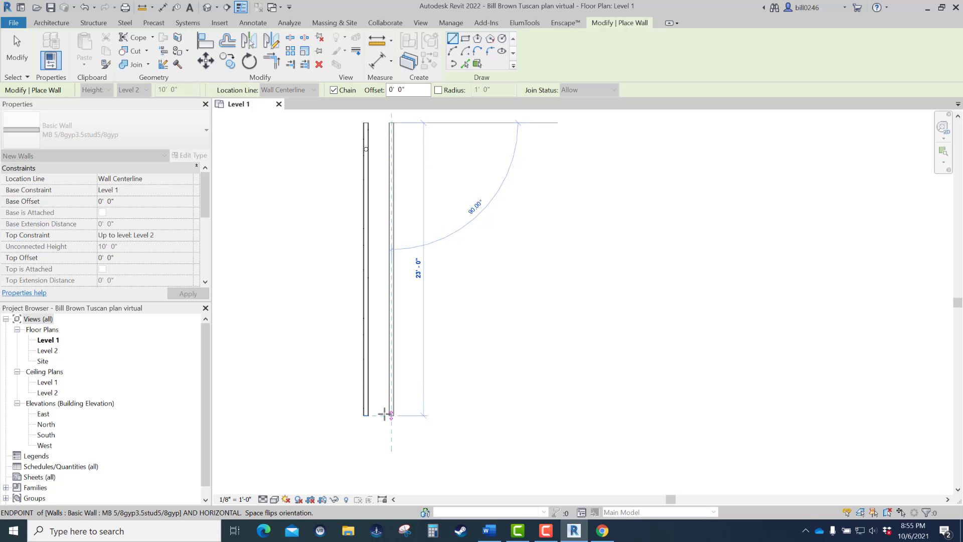
pyautogui.click(384, 415)
pyautogui.press('Escape')
pyautogui.press('Escape')
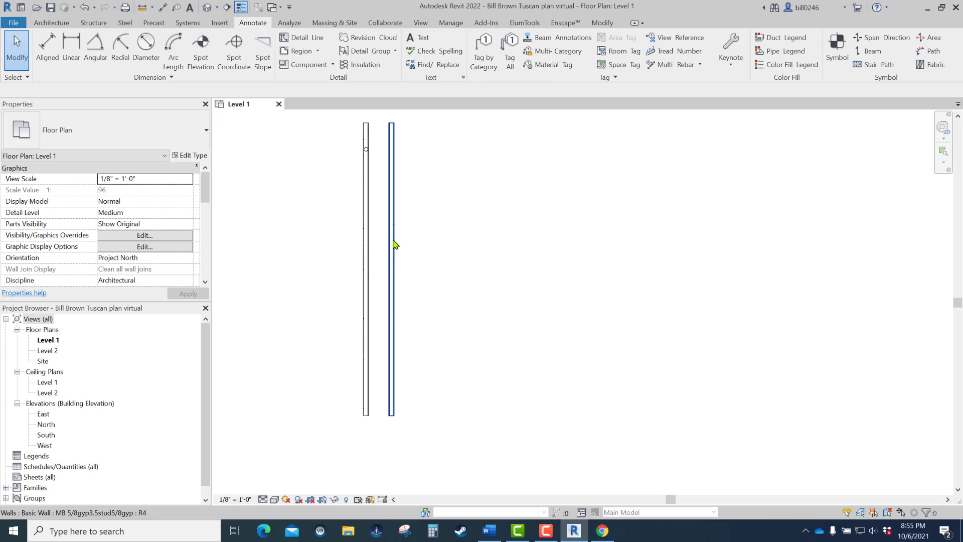
# - Duplicate the new wall's type and name it MB 5/8gyp5.5stud5/8gyp
pyautogui.click(392, 244)
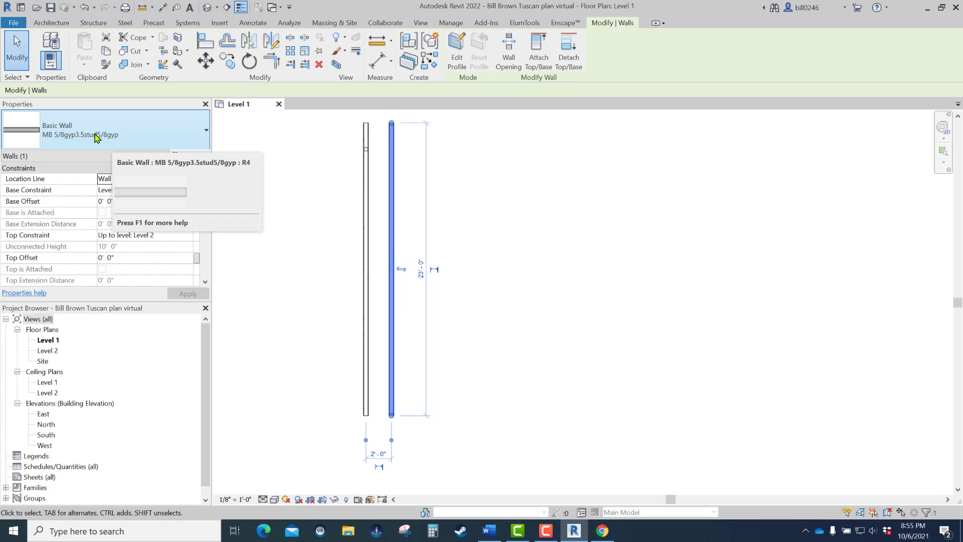
pyautogui.click(190, 156)
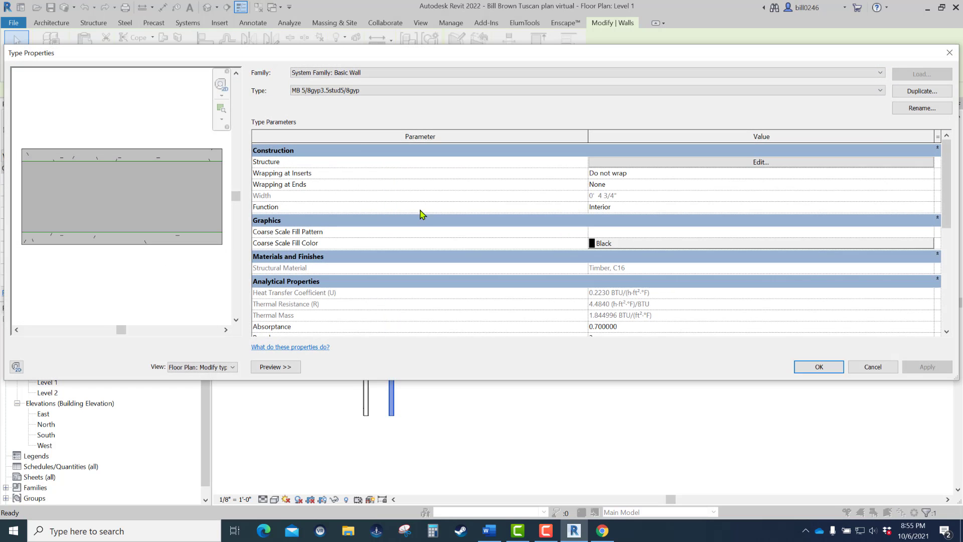
pyautogui.click(919, 92)
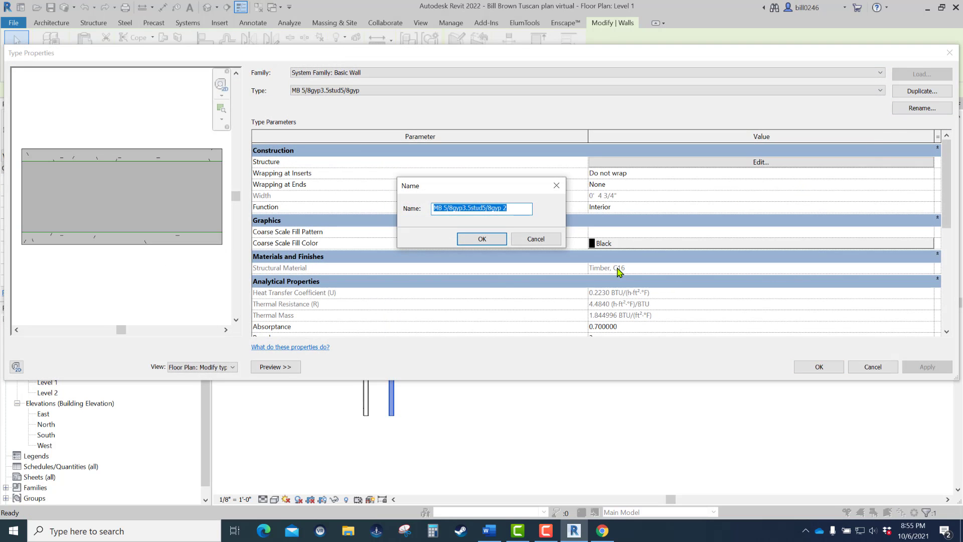
pyautogui.click(471, 211)
pyautogui.write('5.5')
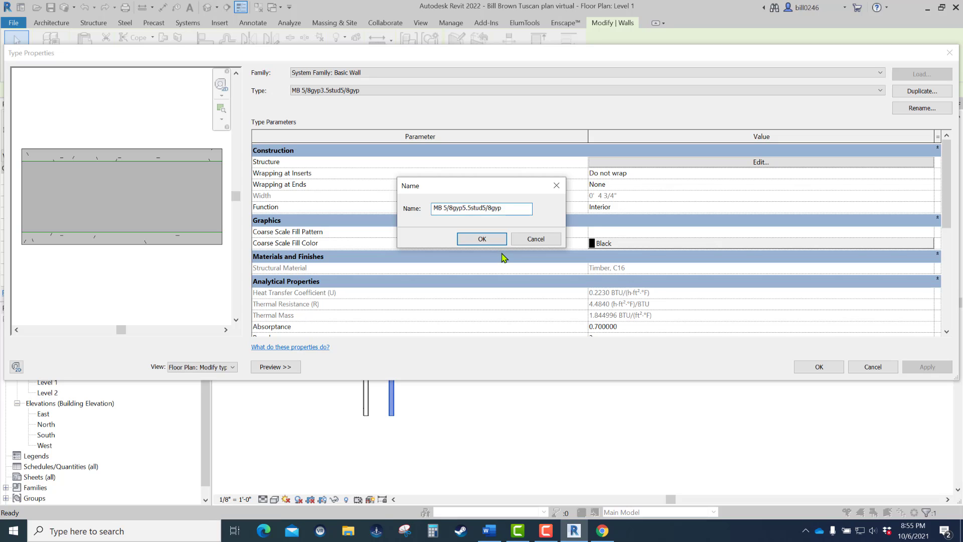
pyautogui.click(471, 240)
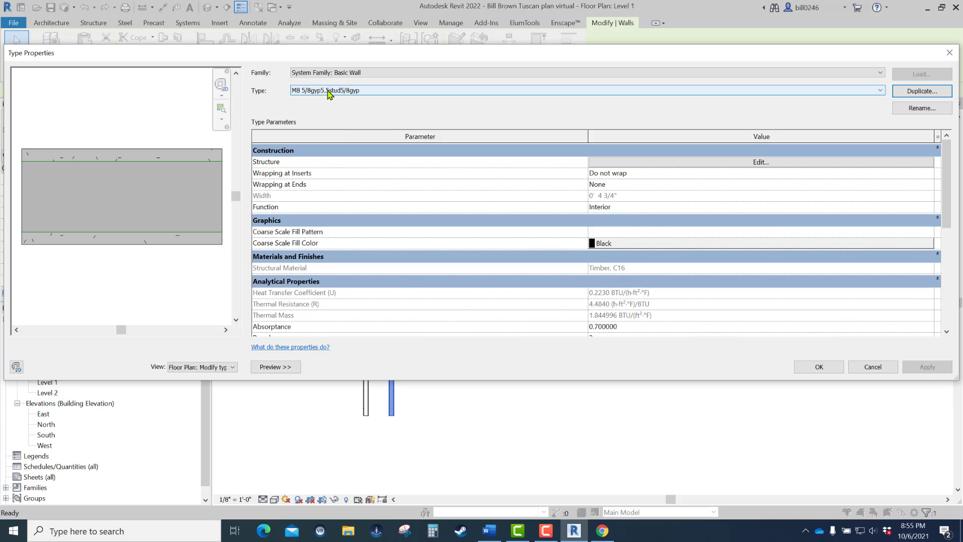
# - Set the Structure [1] layer thickness to 5 1/2", accept the assembly and type changes, and deselect the wall
pyautogui.click(760, 162)
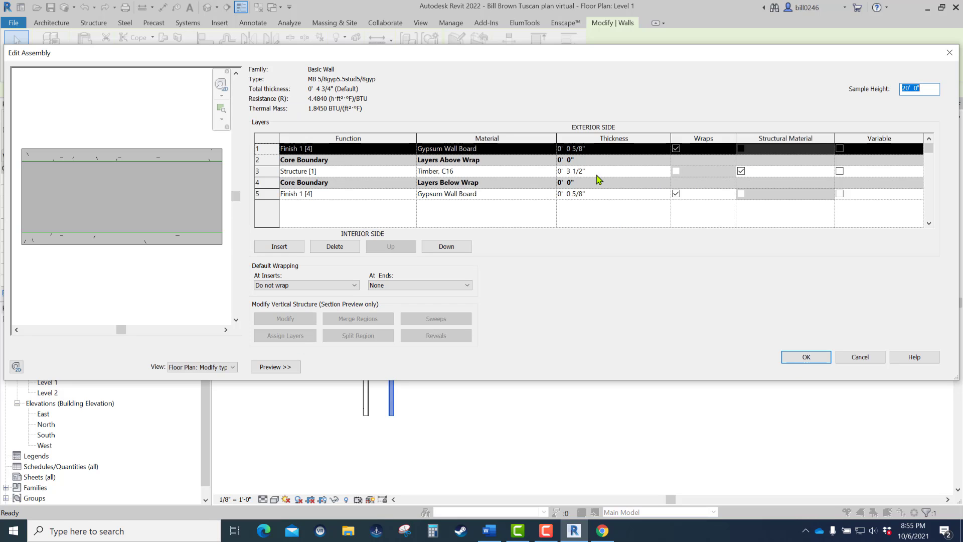
pyautogui.click(573, 172)
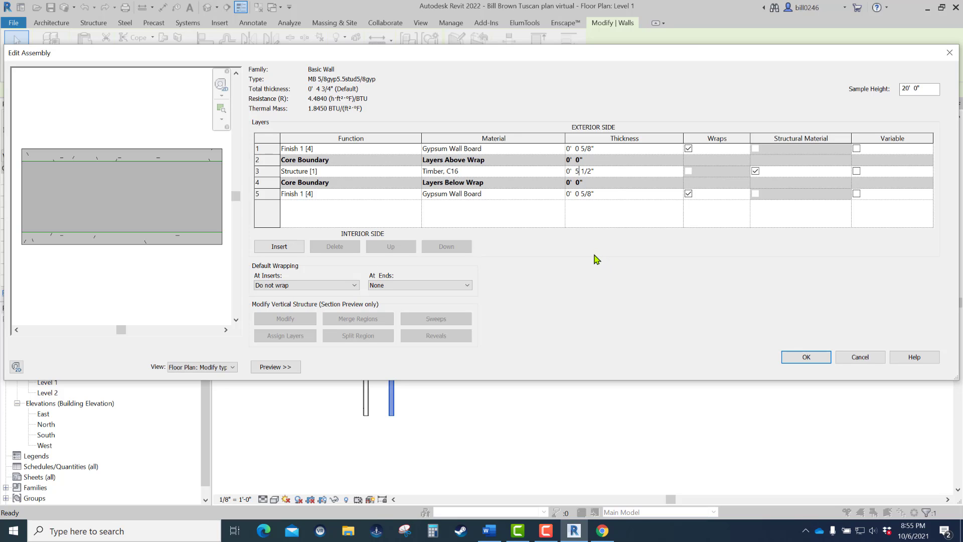
pyautogui.click(806, 357)
pyautogui.click(822, 368)
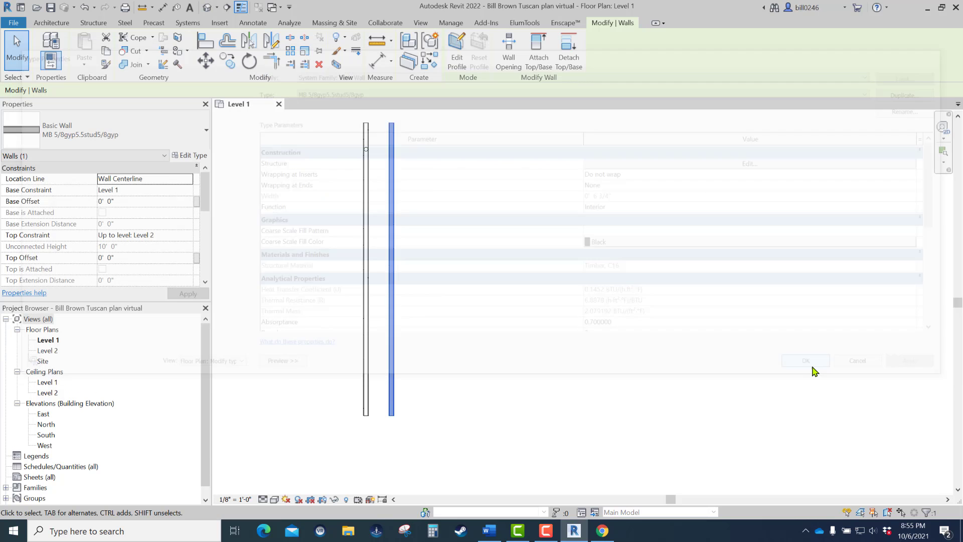
pyautogui.click(272, 239)
# - Move the pipe circle from the 3.5 stud wall into the core of the 5.5 stud wall and deselect it
pyautogui.scroll(6, 329, 355)
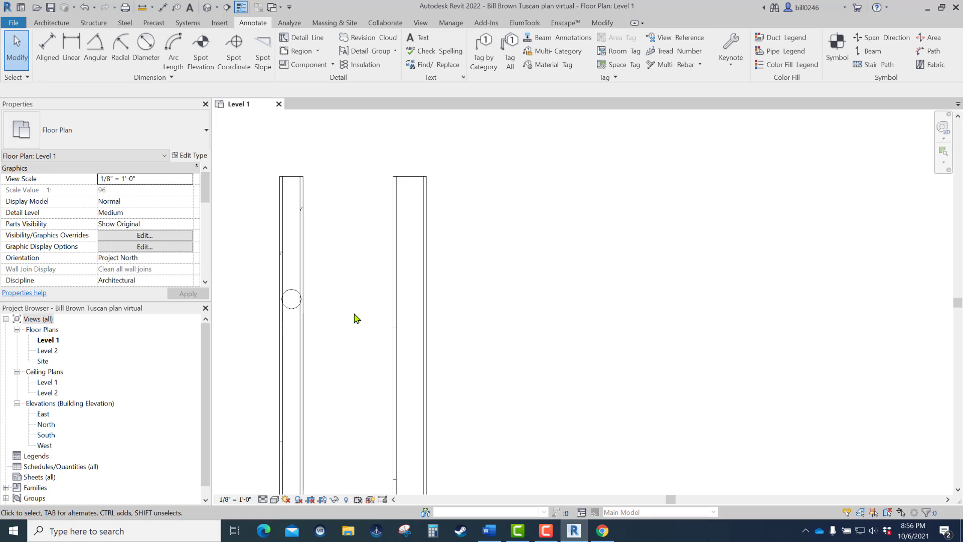
pyautogui.moveTo(289, 315); pyautogui.dragTo(408, 321)
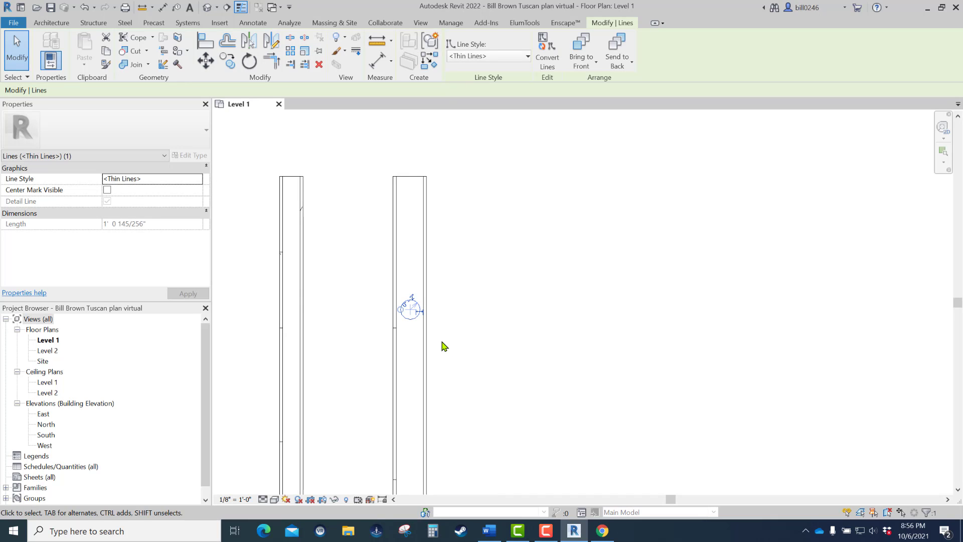
pyautogui.press('Escape')
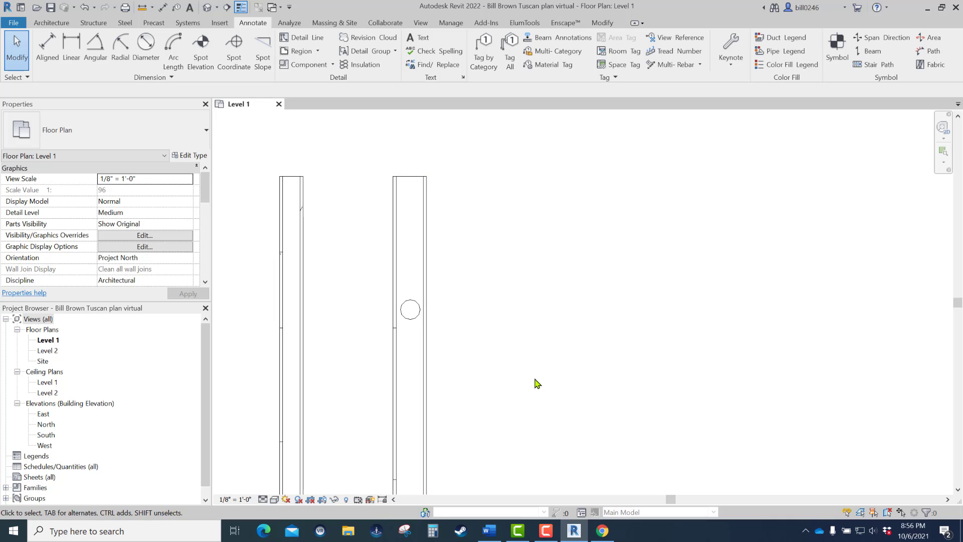
# - Delete the pipe circle from the 5.5 stud wall
pyautogui.click(417, 319)
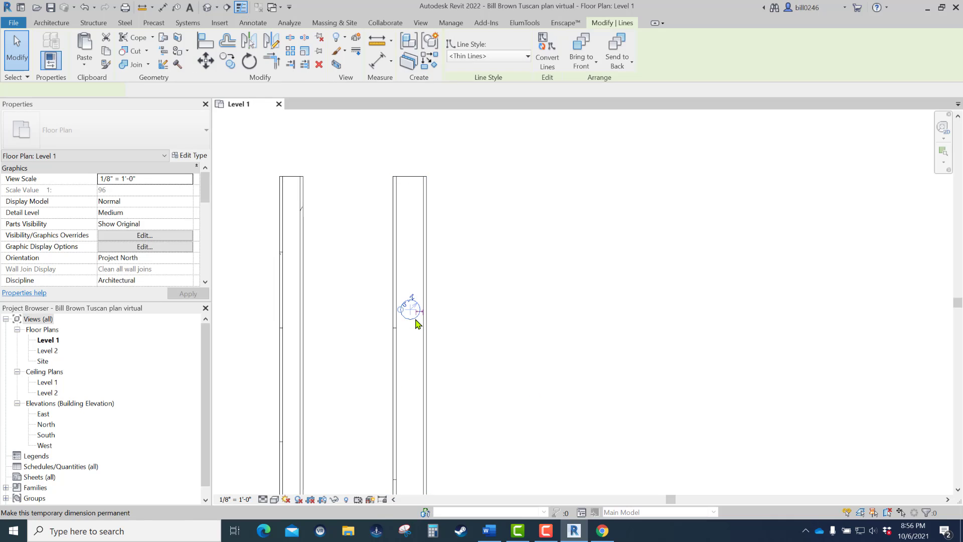
pyautogui.press('Delete')
pyautogui.scroll(-2, 439, 315)
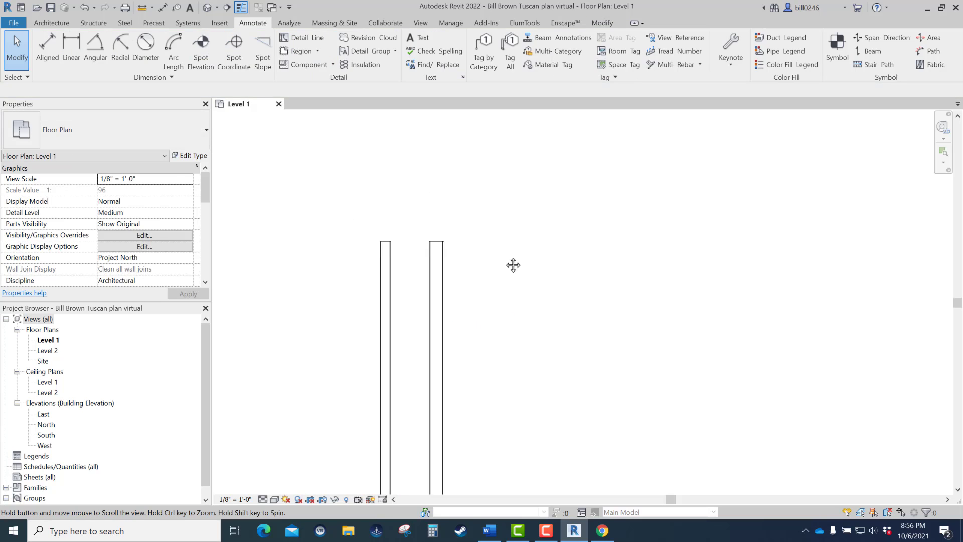
pyautogui.scroll(-1, 507, 219)
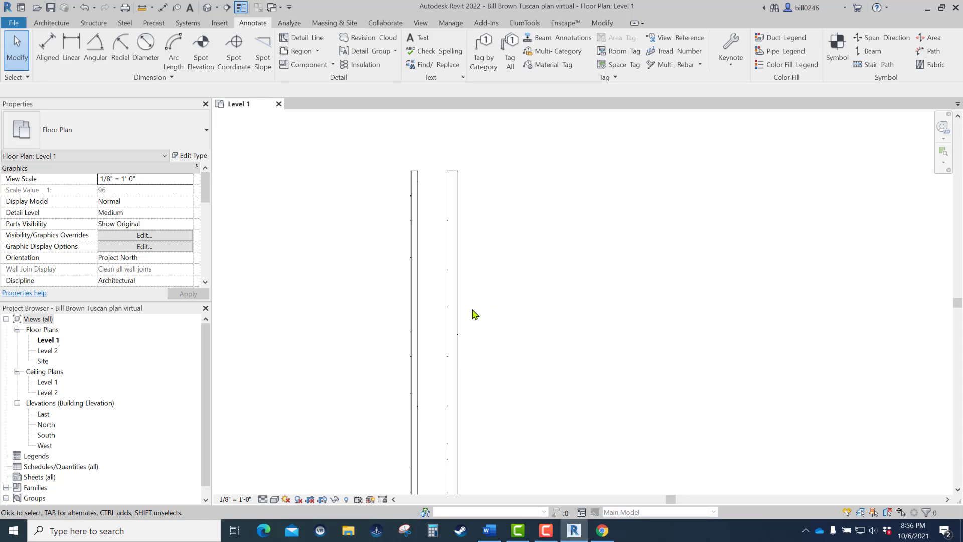
# - Switch to the Word instructions and copy the wall type name SHS1STUCCO1.5RIGIDVR3/4PLY5.5CORE5/8GYP from the Smart Wall Creation Continued page
pyautogui.moveTo(475, 315); pyautogui.dragTo(413, 297, button='middle')
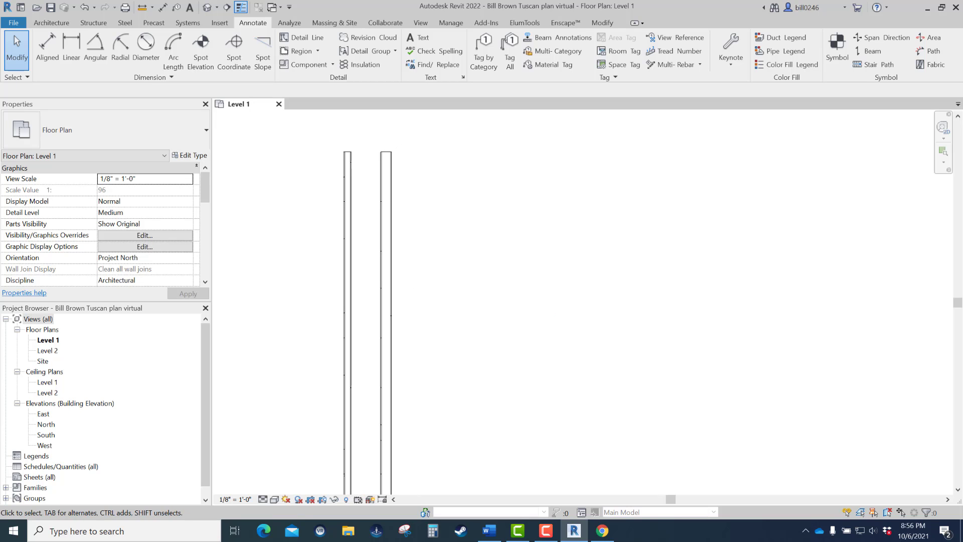
pyautogui.click(490, 531)
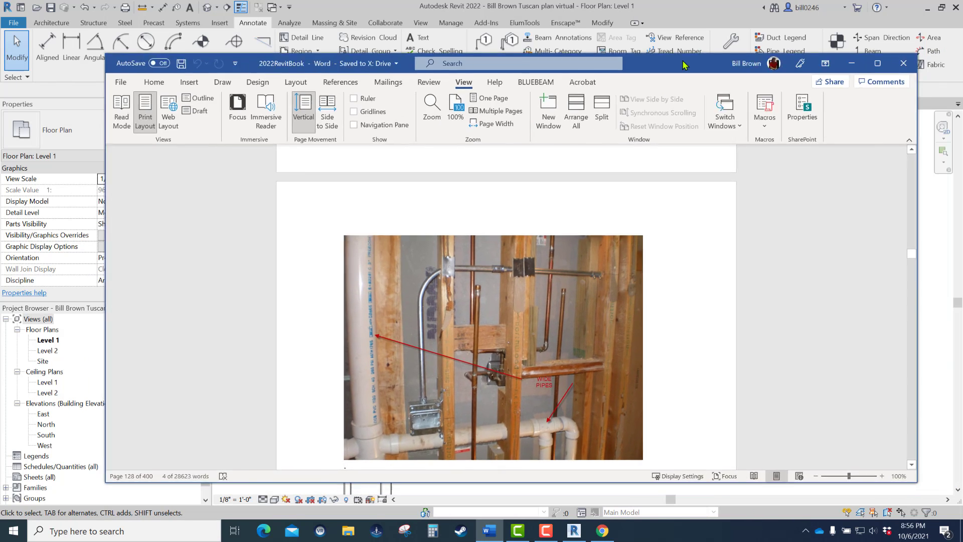
pyautogui.scroll(-5, 767, 247)
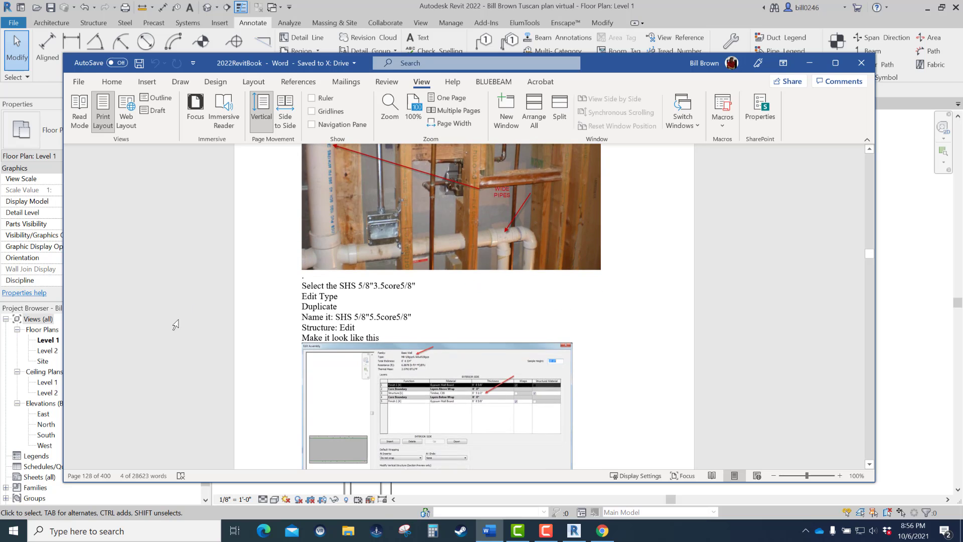
pyautogui.scroll(-12, 341, 296)
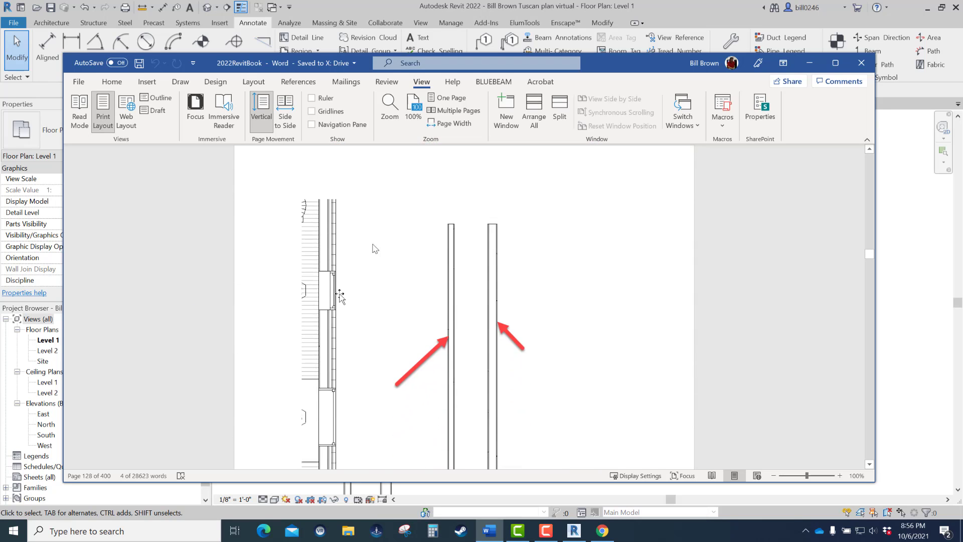
pyautogui.scroll(-3, 372, 300)
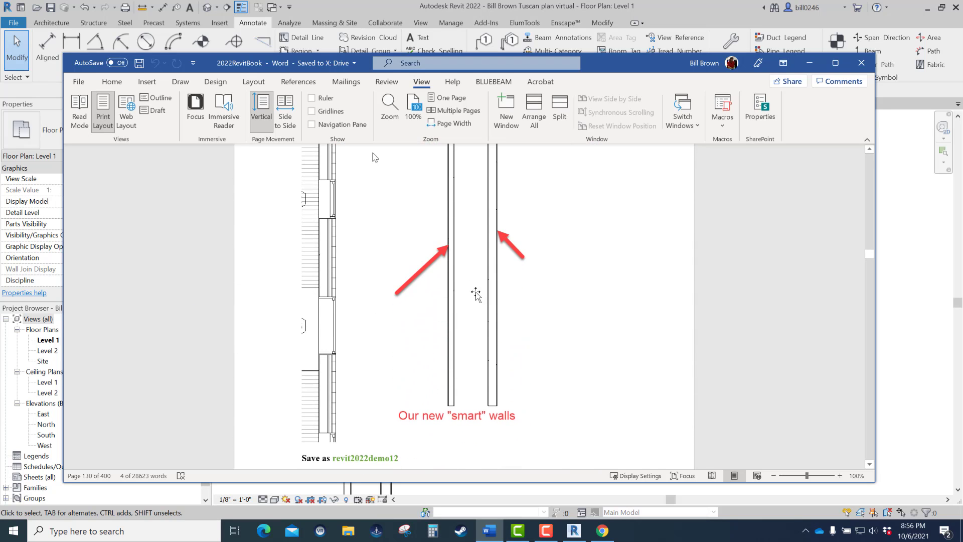
pyautogui.scroll(-3, 469, 290)
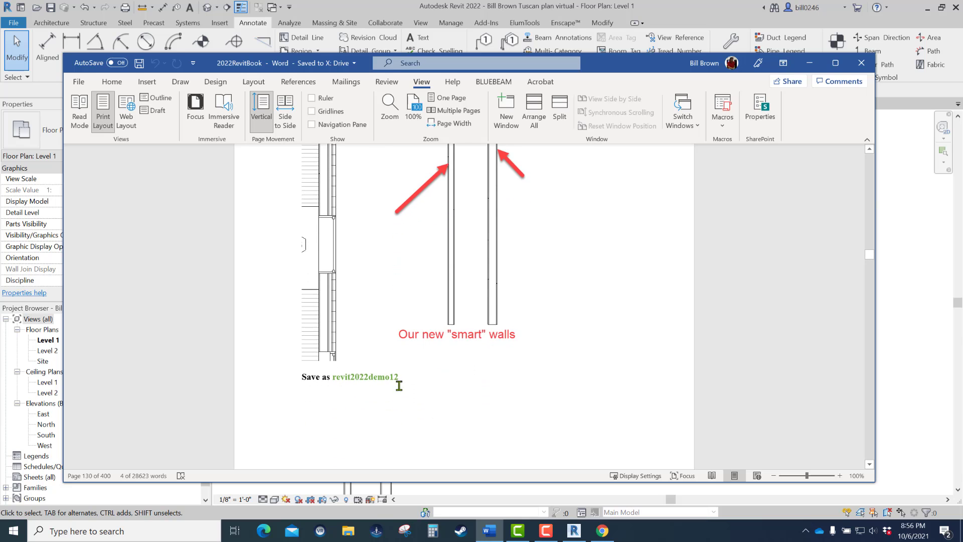
pyautogui.scroll(-15, 371, 380)
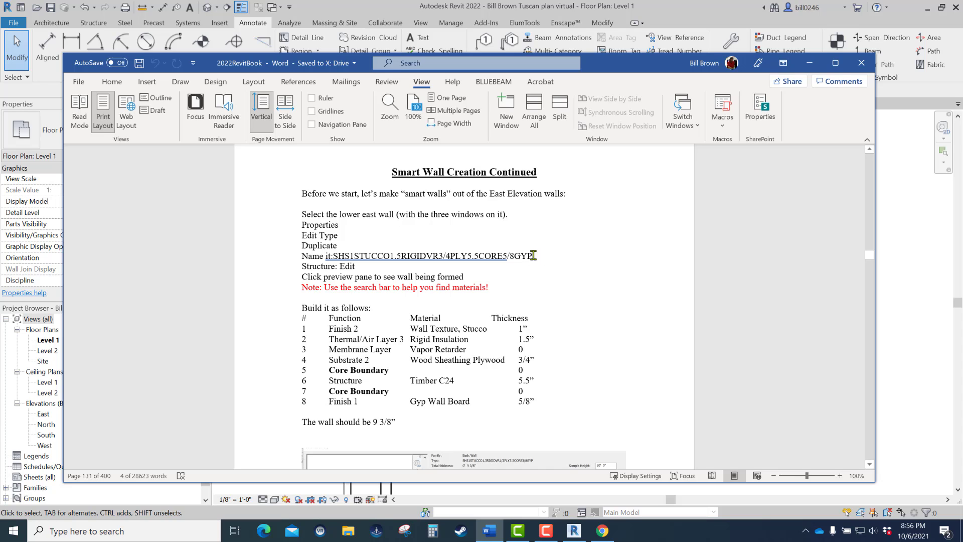
pyautogui.moveTo(534, 255); pyautogui.dragTo(346, 255)
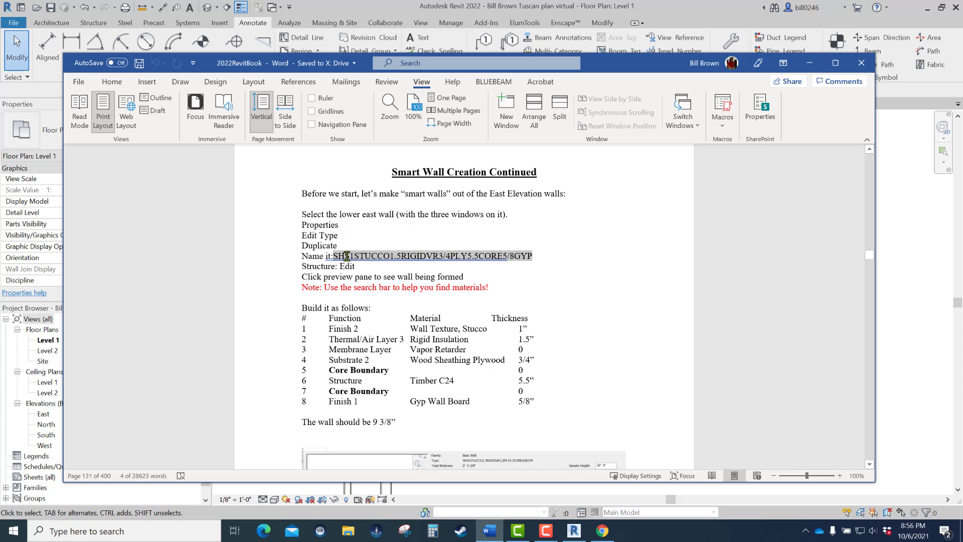
pyautogui.rightClick(350, 256)
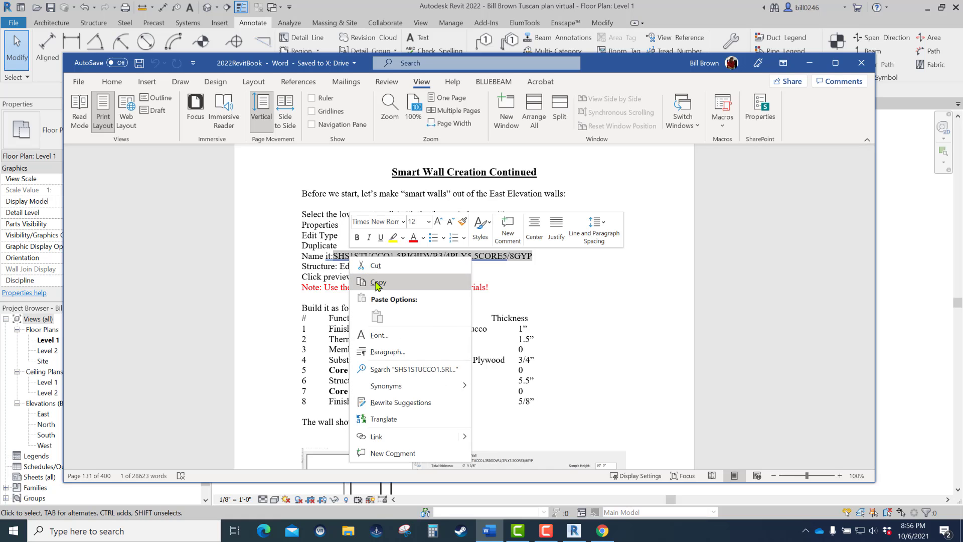
pyautogui.click(378, 283)
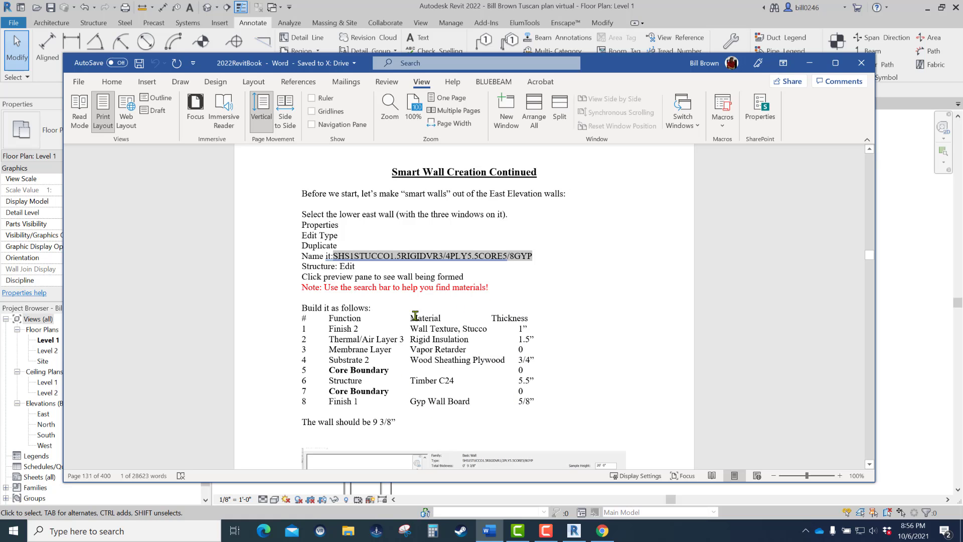
# - Zoom the Word document to 200%, examine the layer assembly picture, and move the Word window off the Revit screen
pyautogui.scroll(4, 464, 317)
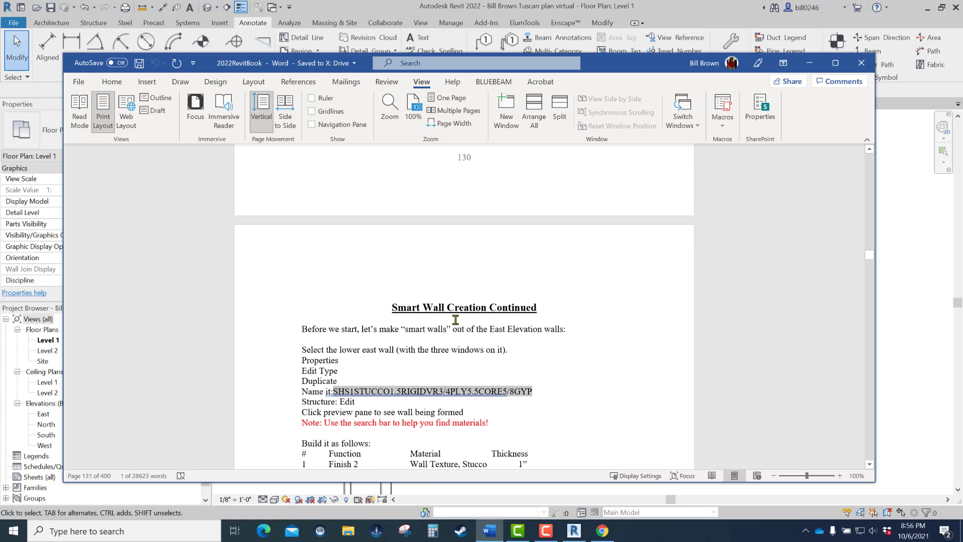
pyautogui.scroll(-4, 456, 319)
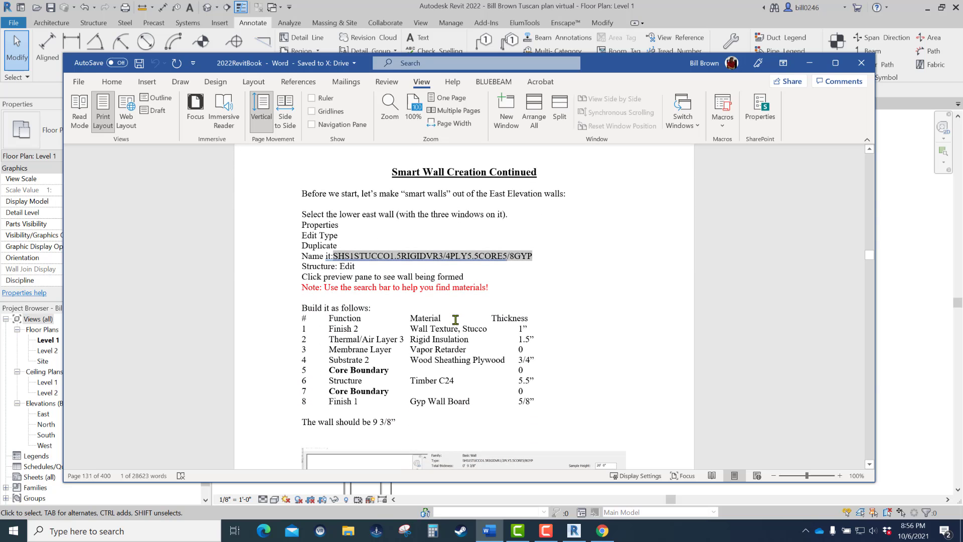
pyautogui.scroll(-6, 367, 317)
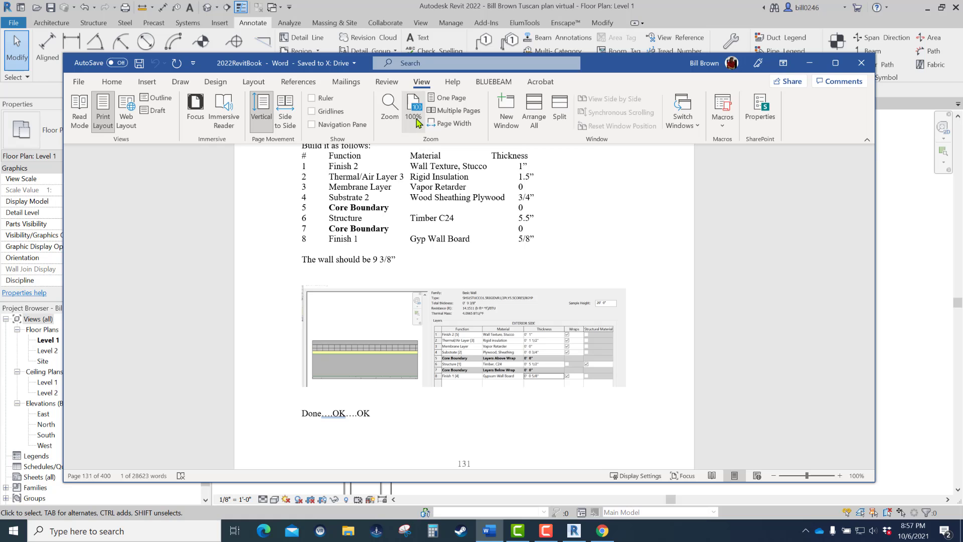
pyautogui.click(397, 116)
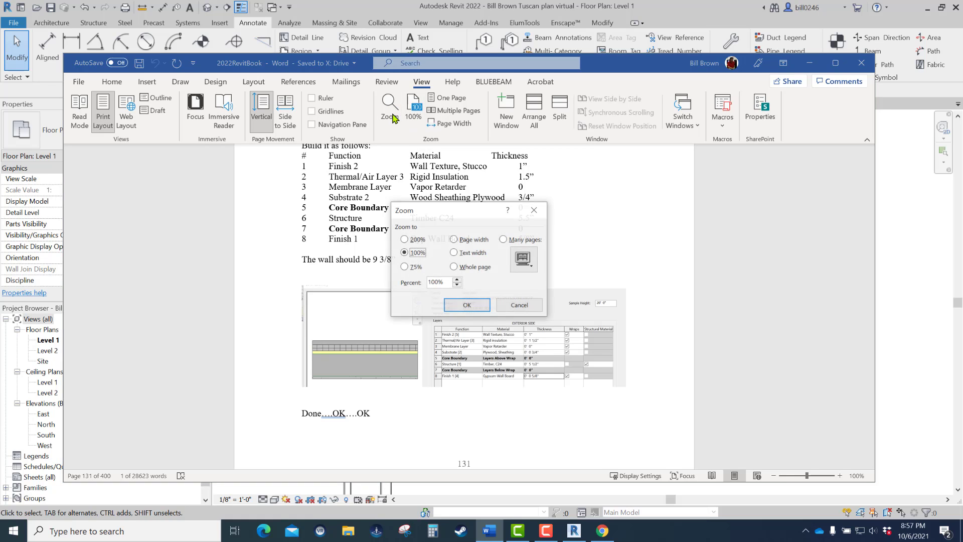
pyautogui.click(404, 240)
pyautogui.click(464, 309)
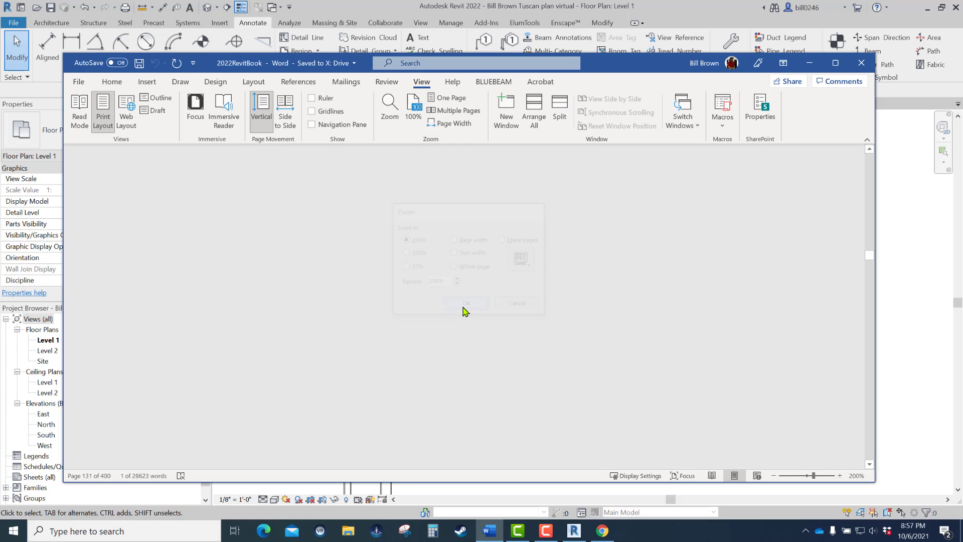
pyautogui.scroll(-3, 461, 295)
pyautogui.scroll(-5, 459, 291)
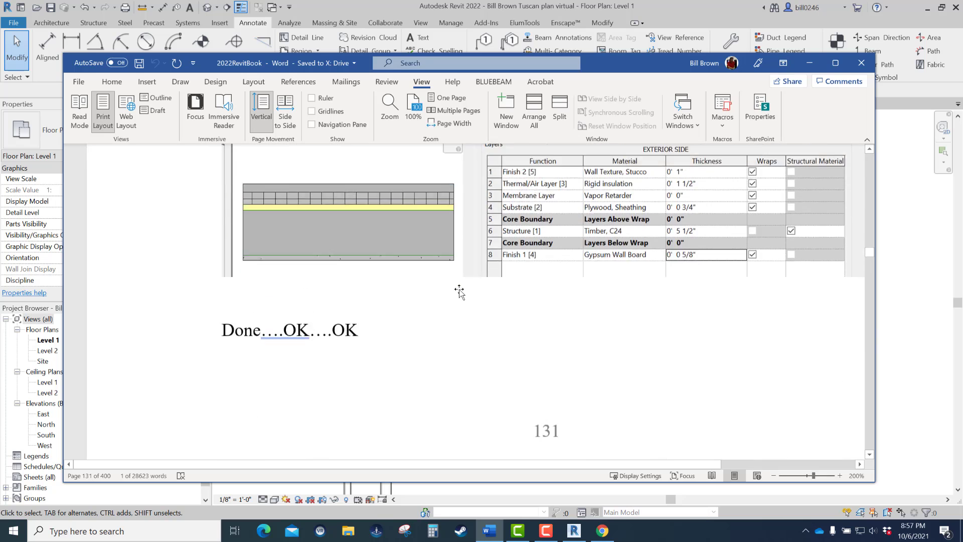
pyautogui.scroll(2, 458, 286)
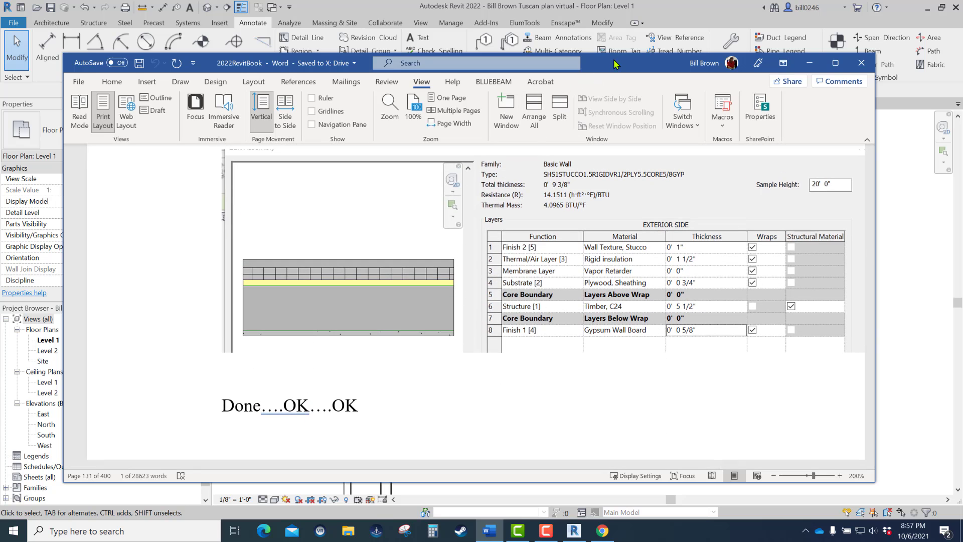
pyautogui.moveTo(614, 60); pyautogui.dragTo(962, 90)
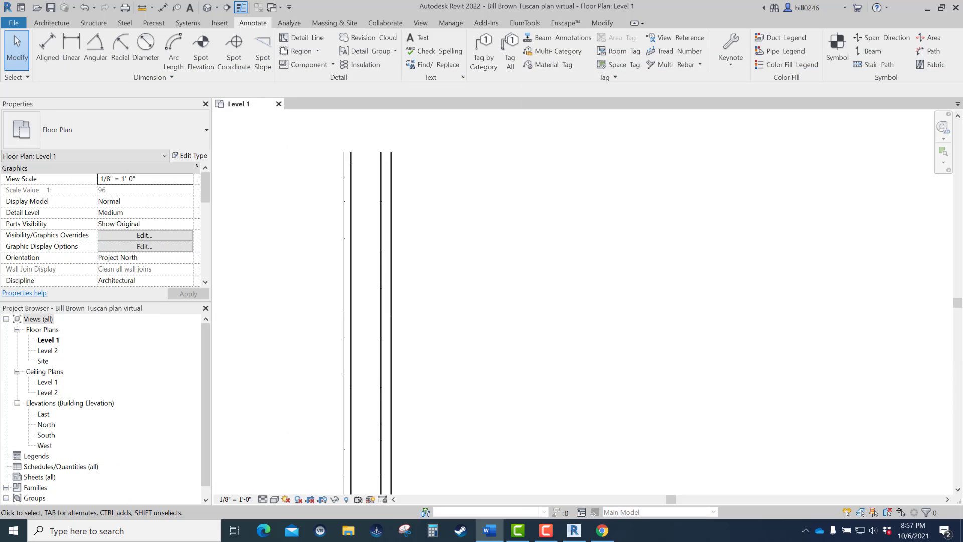
pyautogui.click(503, 248)
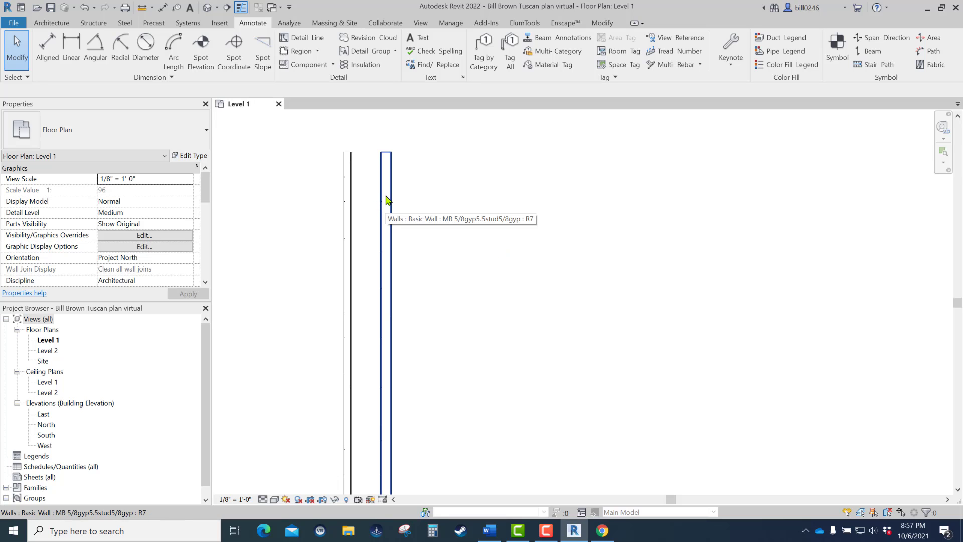
# - Create a similar vertical wall 23'-0" long beside the 5.5 stud wall, aligned with its ends, and finish the wall command
pyautogui.click(388, 200)
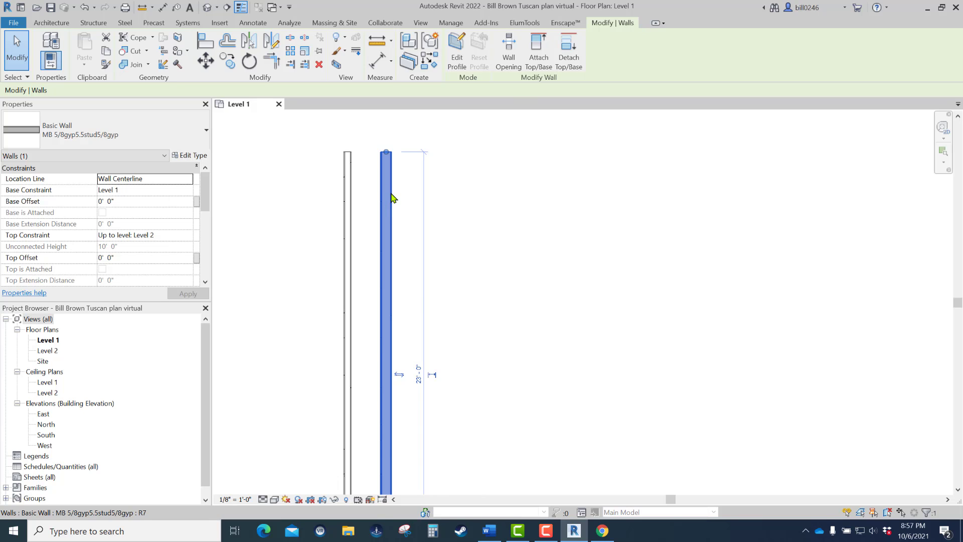
pyautogui.rightClick(387, 195)
pyautogui.click(442, 299)
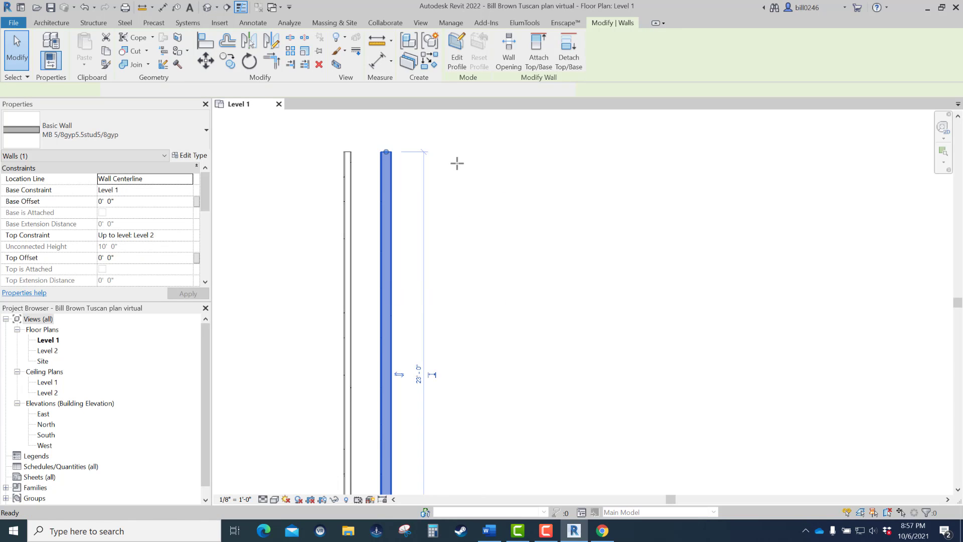
pyautogui.click(435, 151)
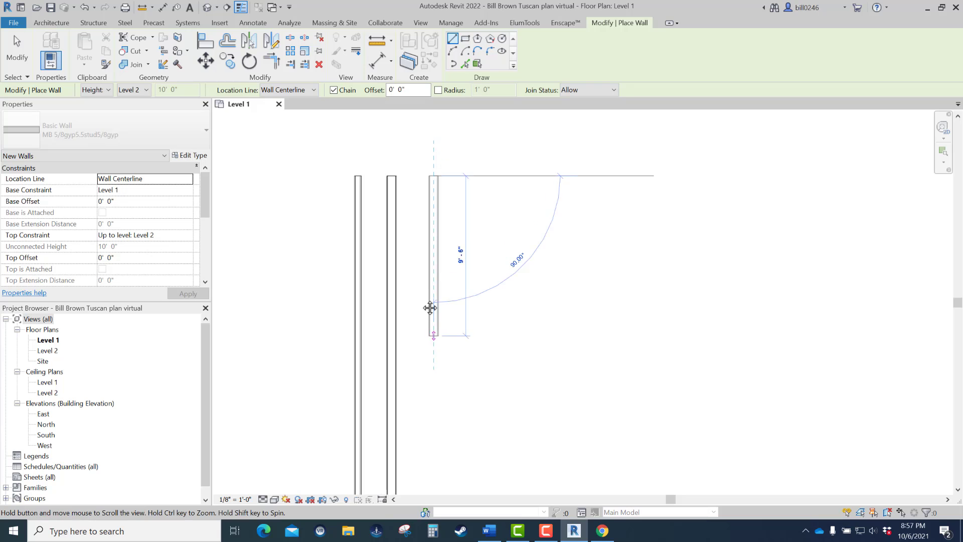
pyautogui.scroll(-3, 426, 337)
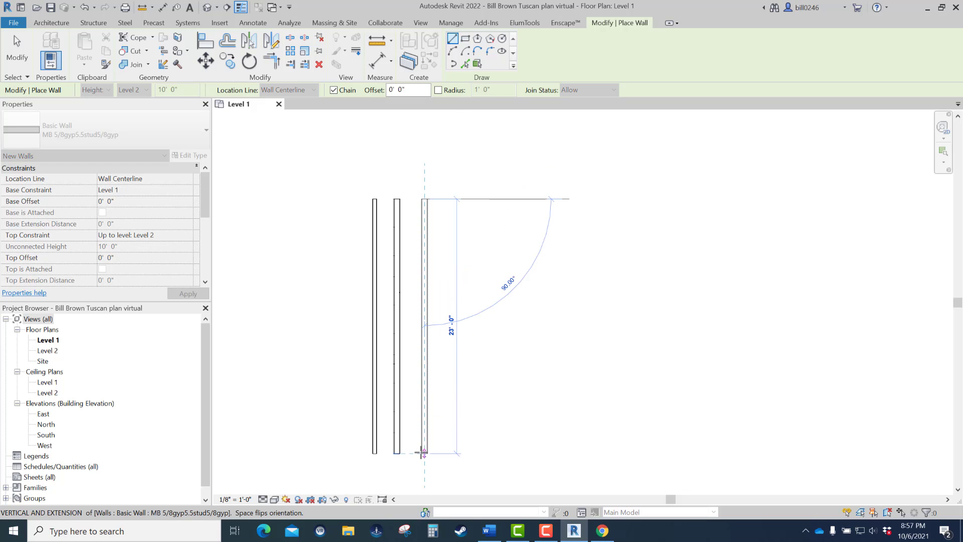
pyautogui.click(421, 449)
pyautogui.press('Escape')
pyautogui.press('Escape')
# - Duplicate the new wall's type and name it MB 1STUCCO1.5RIGIDVR3/4PLY5.5CORE5/8GYP
pyautogui.scroll(5, 447, 419)
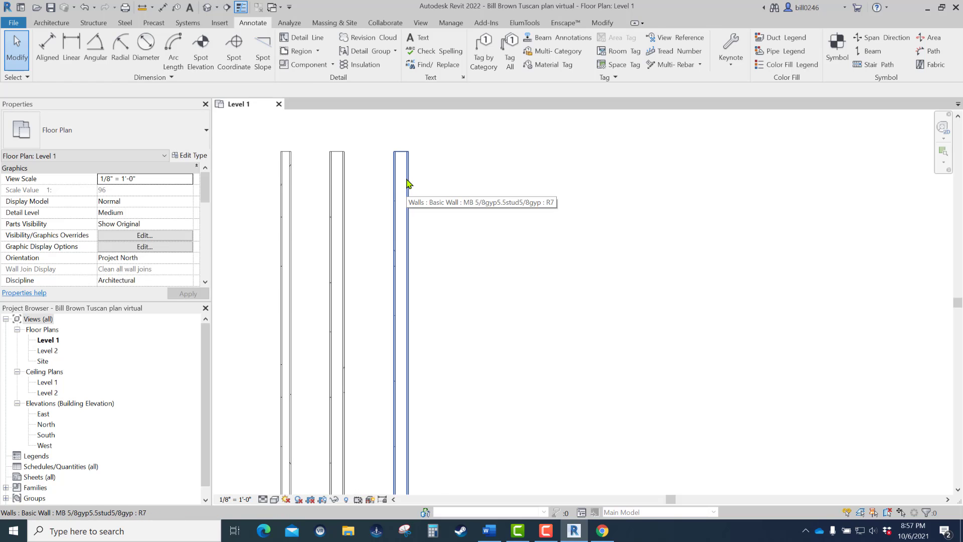
pyautogui.click(407, 184)
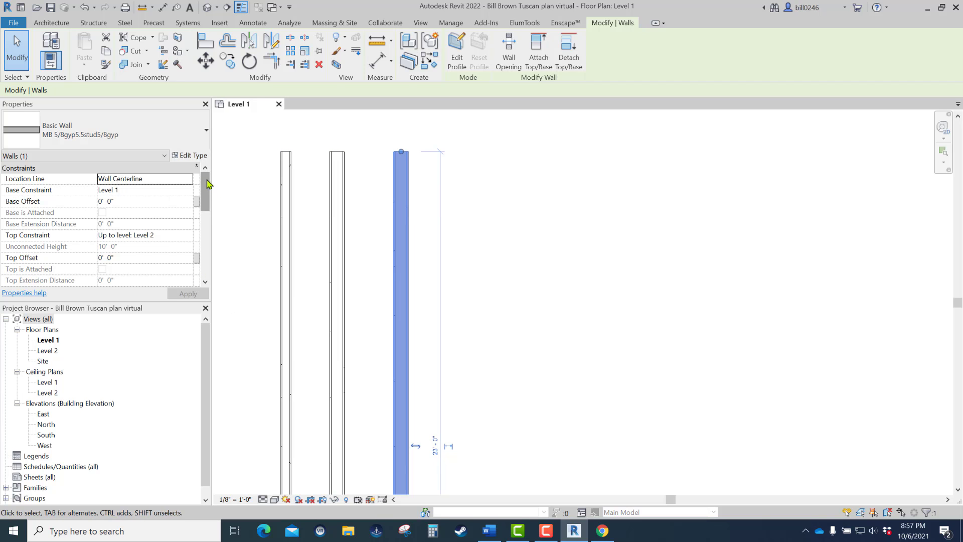
pyautogui.click(190, 158)
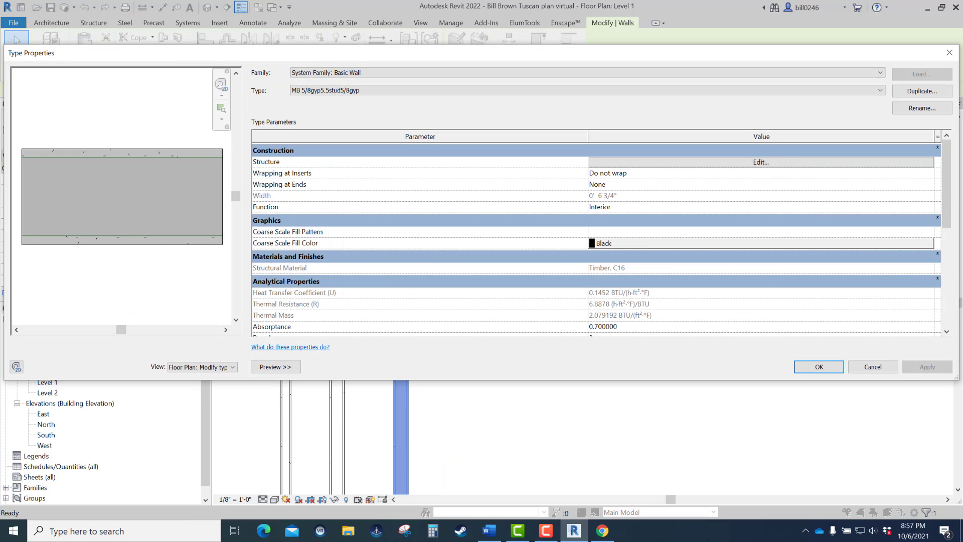
pyautogui.click(909, 95)
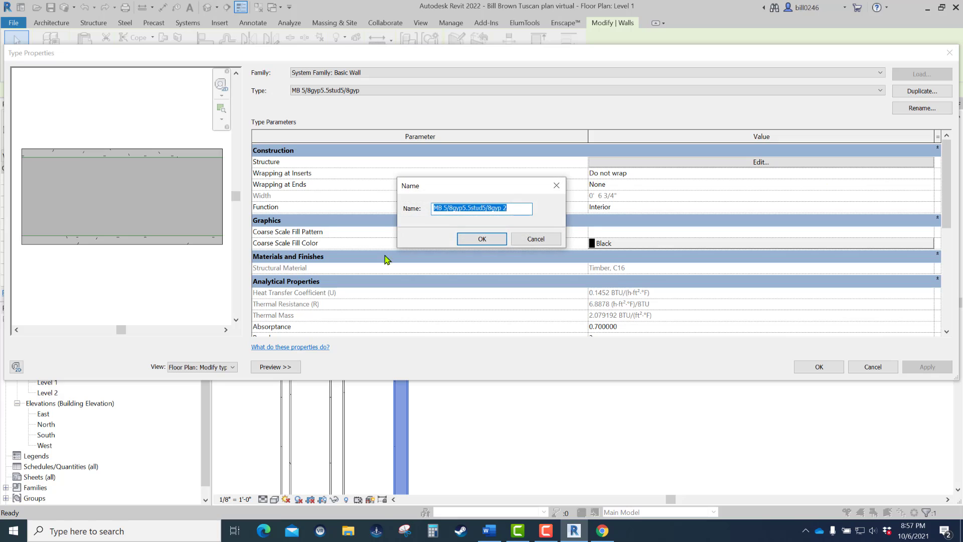
pyautogui.write('1.5RIGIDVR3/4PLY5.5CORE5/8GYP')
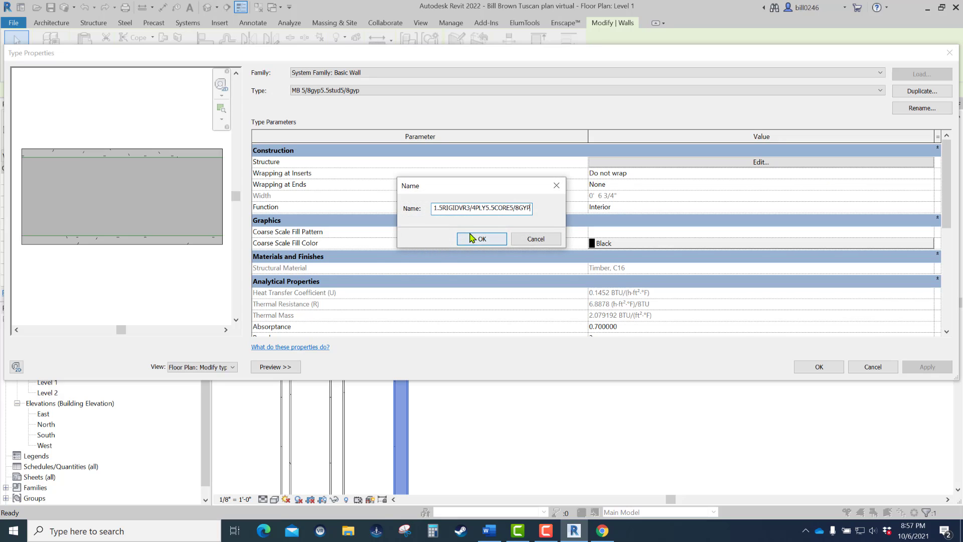
pyautogui.moveTo(529, 208); pyautogui.dragTo(443, 207)
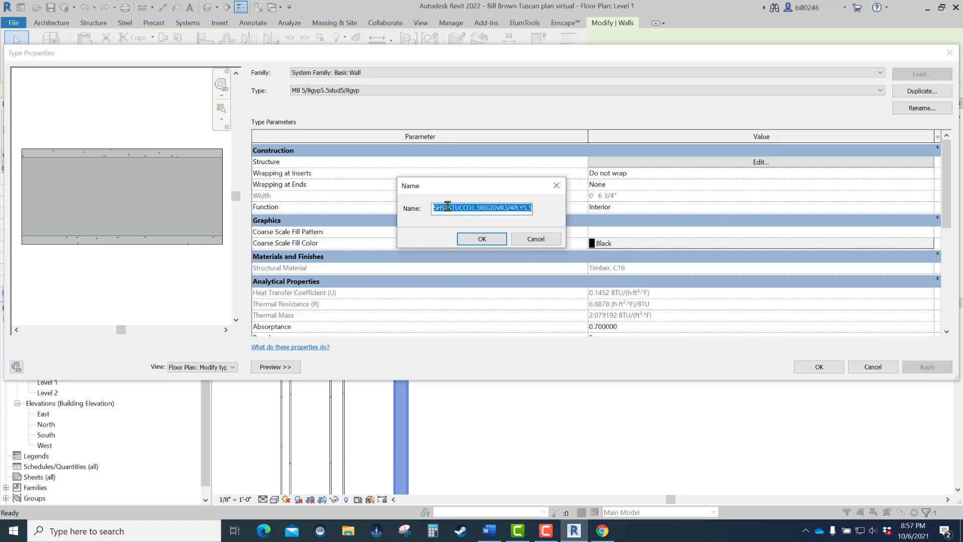
pyautogui.click(444, 208)
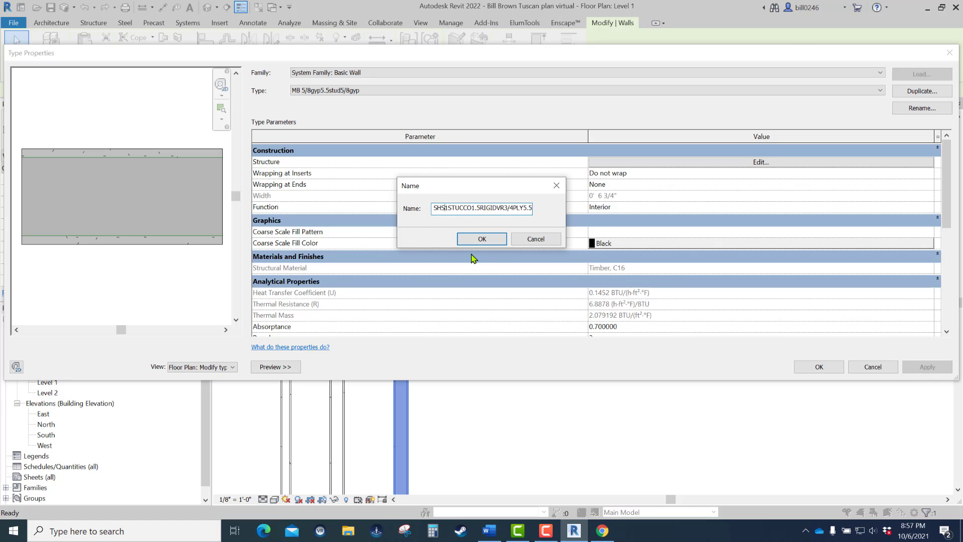
pyautogui.press('BackSpace')
pyautogui.press('BackSpace')
pyautogui.press('BackSpace')
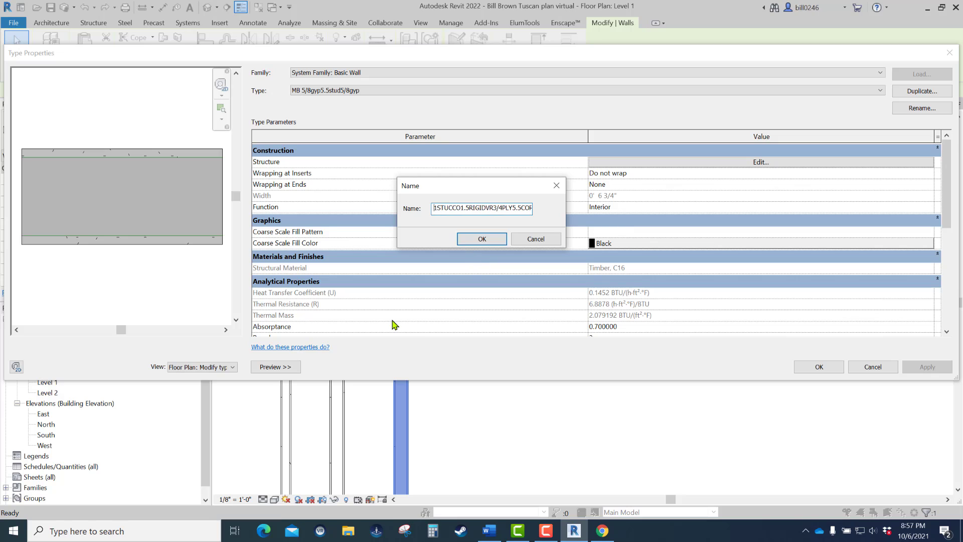
pyautogui.write('MB')
pyautogui.click(480, 239)
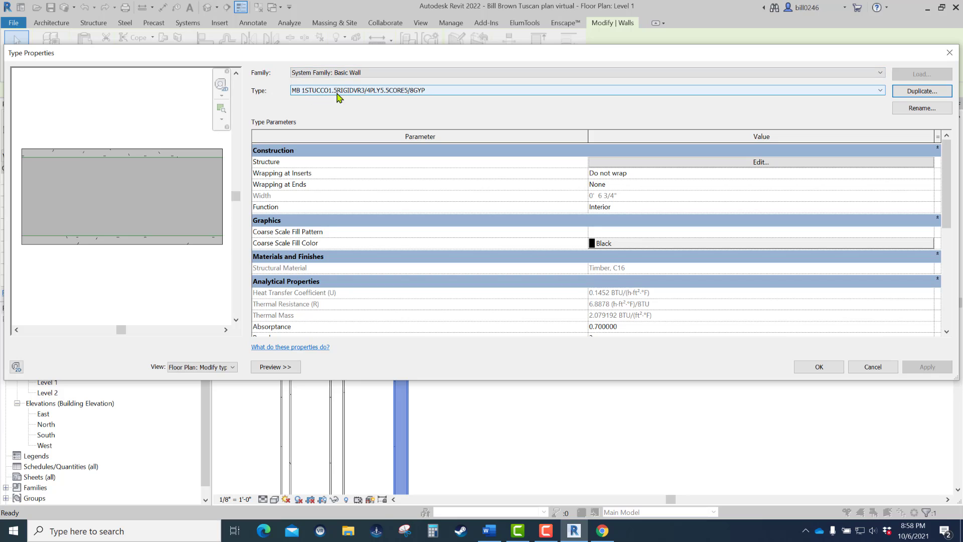
# - Open the new wall type's structure assembly and set the core structure layer's material to Timber, C24
pyautogui.click(770, 162)
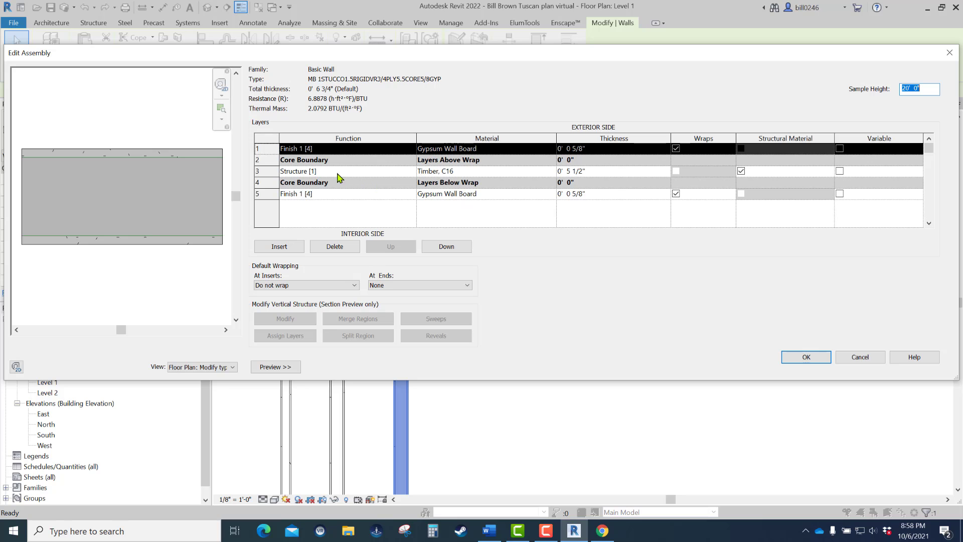
pyautogui.click(466, 172)
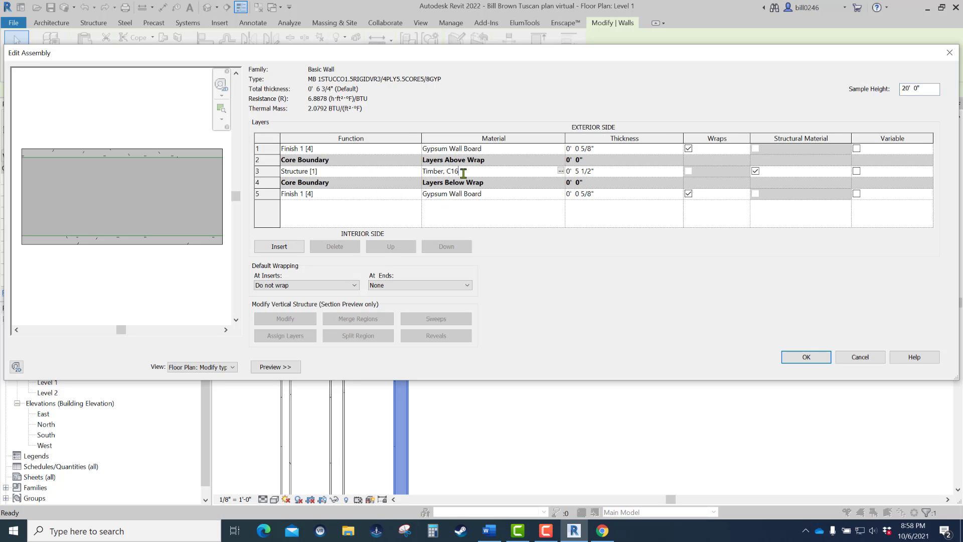
pyautogui.click(561, 172)
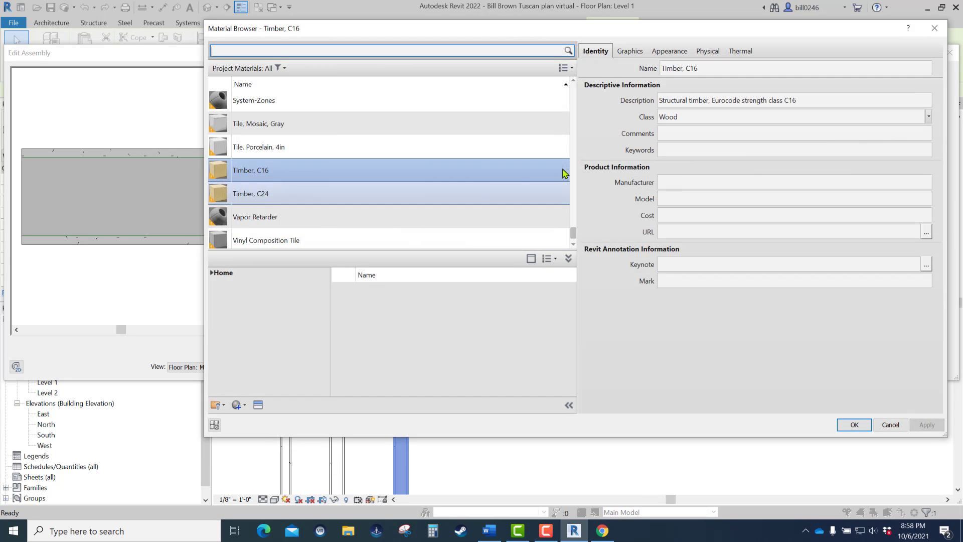
pyautogui.click(275, 194)
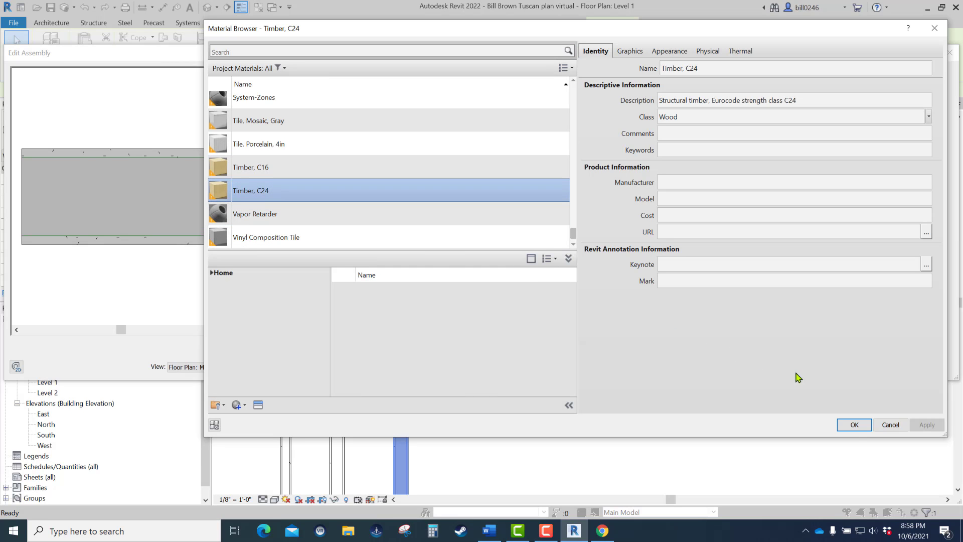
pyautogui.click(855, 426)
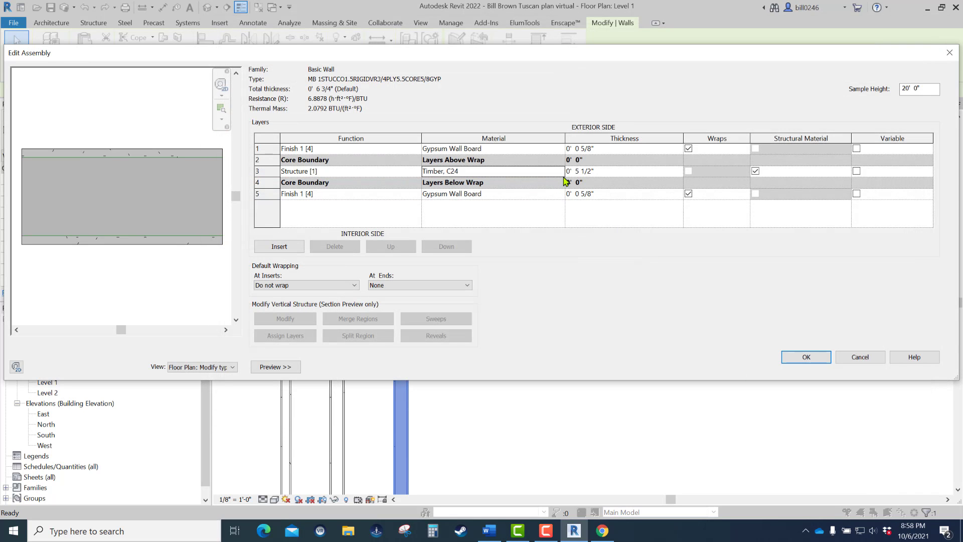
pyautogui.click(561, 172)
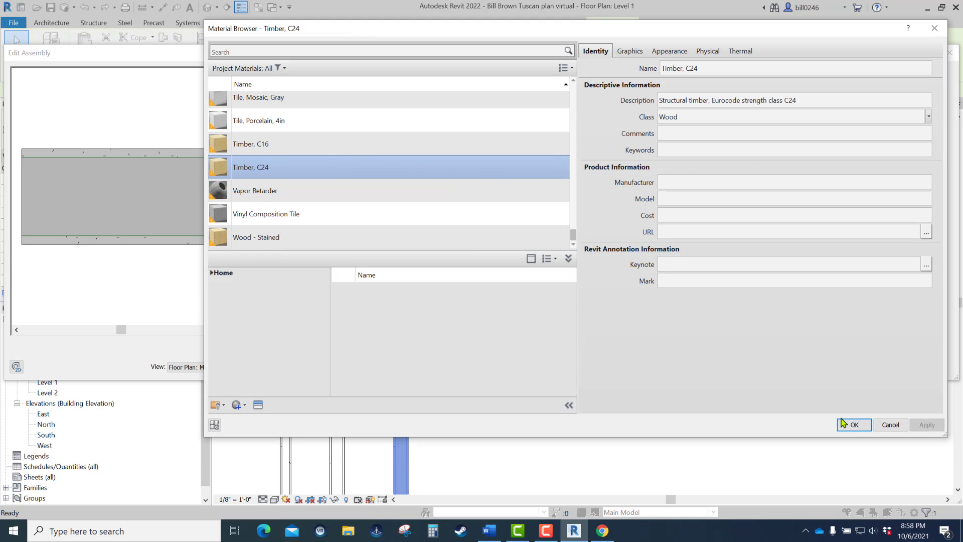
pyautogui.click(854, 425)
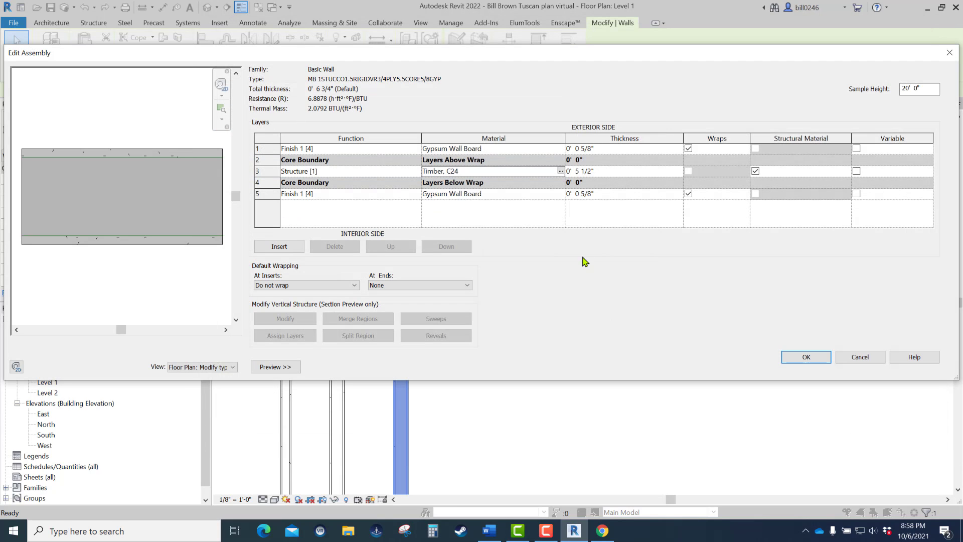
# - Set the exterior finish layer's function to Substrate [2] and its material to Plywood, Sheathing
pyautogui.click(264, 149)
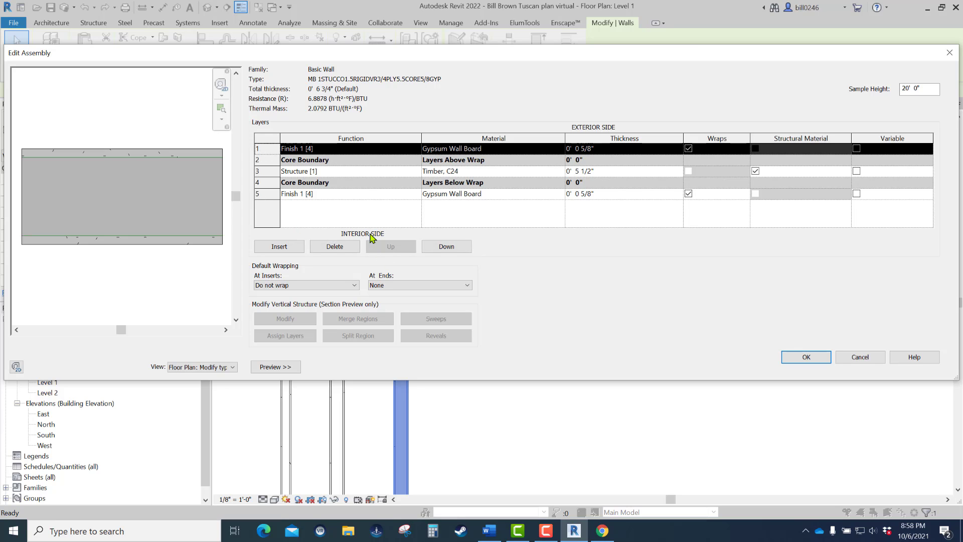
pyautogui.press('ctrl')
pyautogui.press('ctrl')
pyautogui.press('ctrl')
pyautogui.click(418, 150)
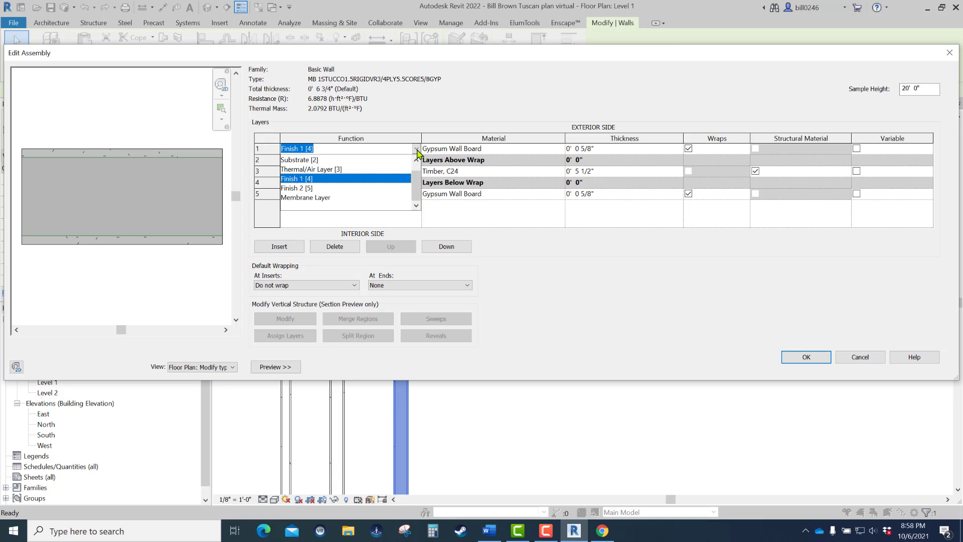
pyautogui.click(301, 160)
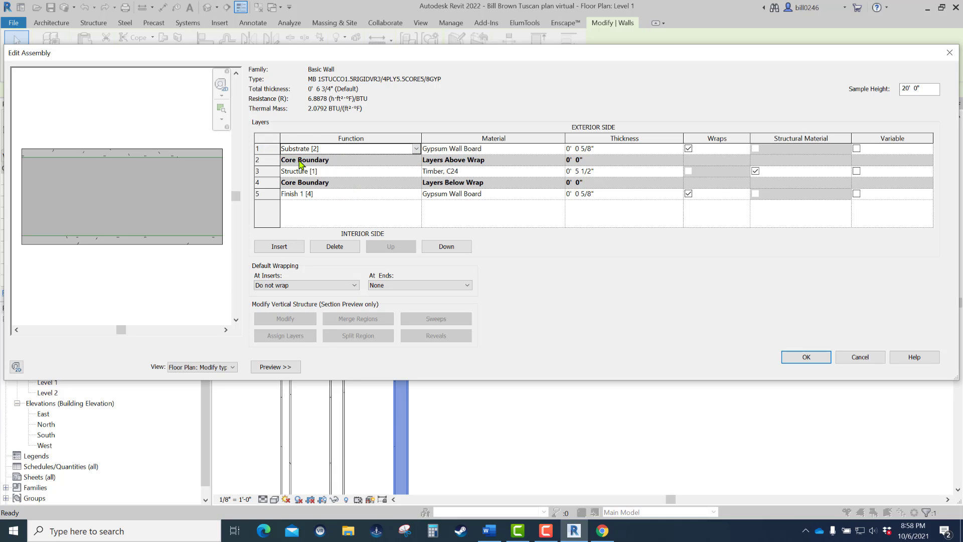
pyautogui.click(560, 150)
pyautogui.click(561, 149)
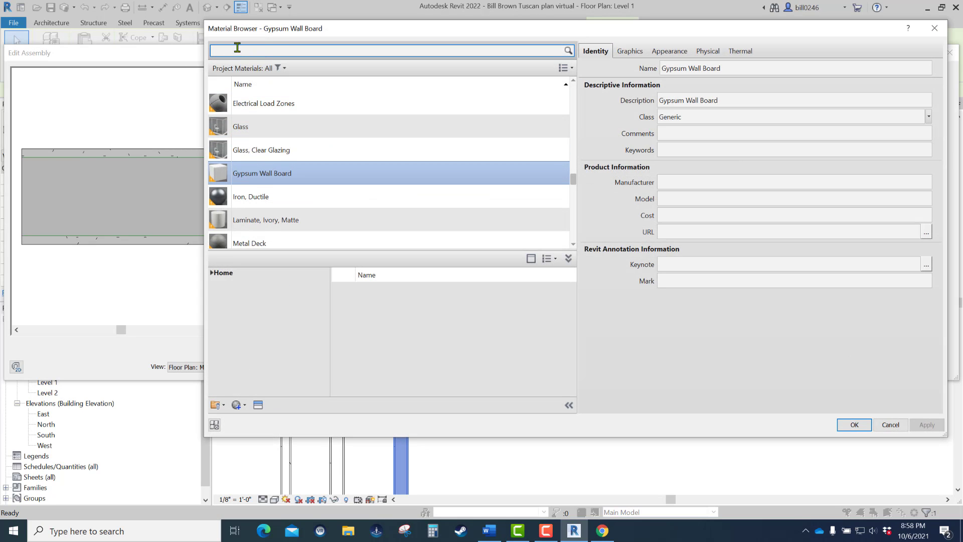
pyautogui.write('ply')
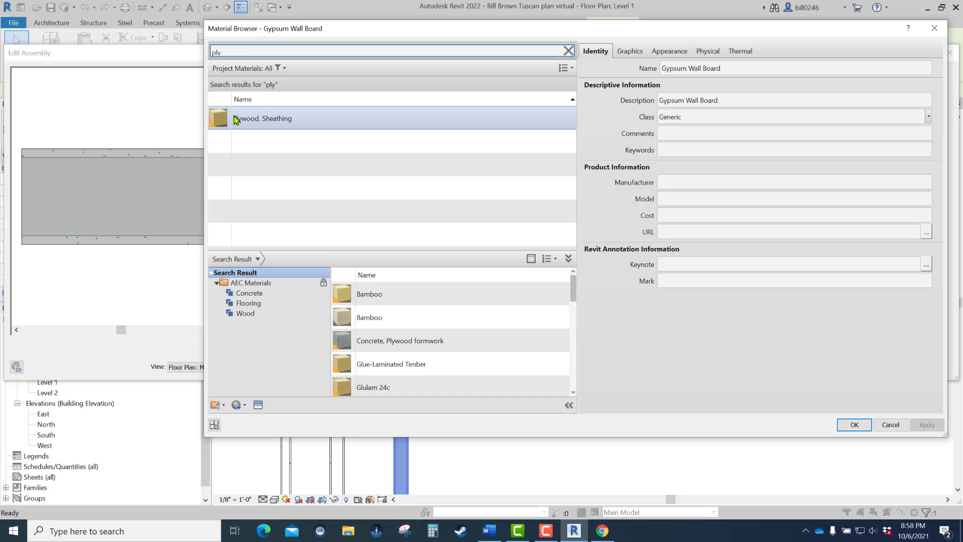
pyautogui.click(254, 121)
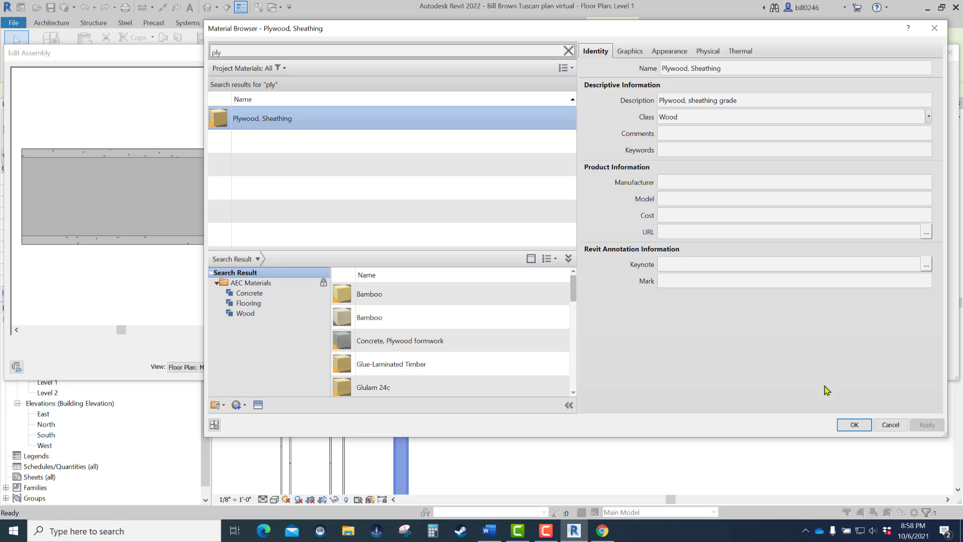
pyautogui.click(855, 425)
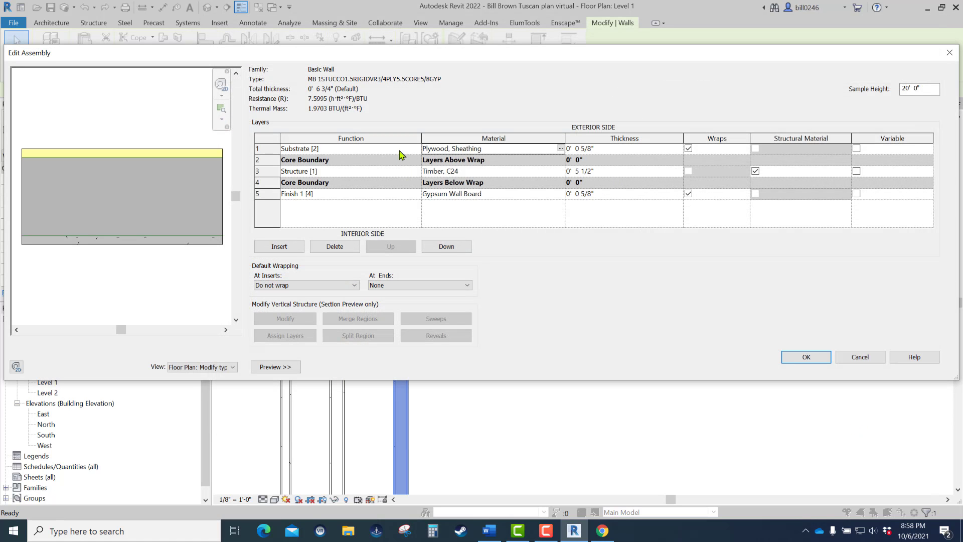
# - Set the plywood sheathing layer's thickness to 0' 0 3/4" and check it in the wall preview
pyautogui.click(603, 152)
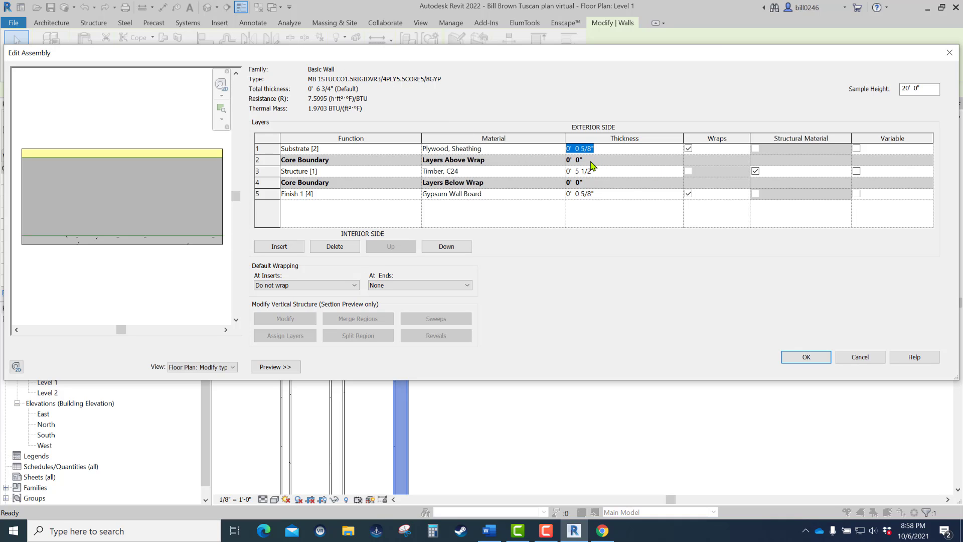
pyautogui.write('0 3/4')
pyautogui.click(628, 212)
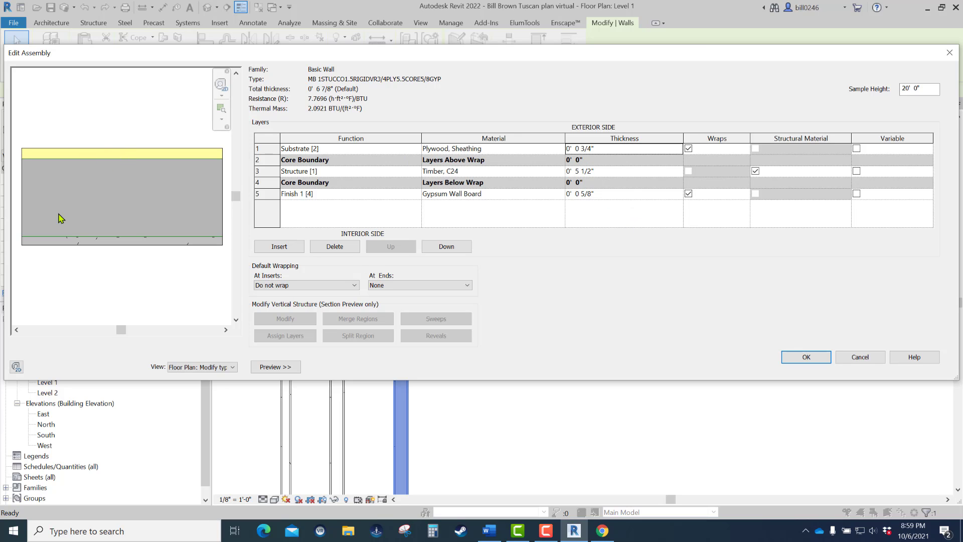
pyautogui.click(289, 370)
pyautogui.click(173, 373)
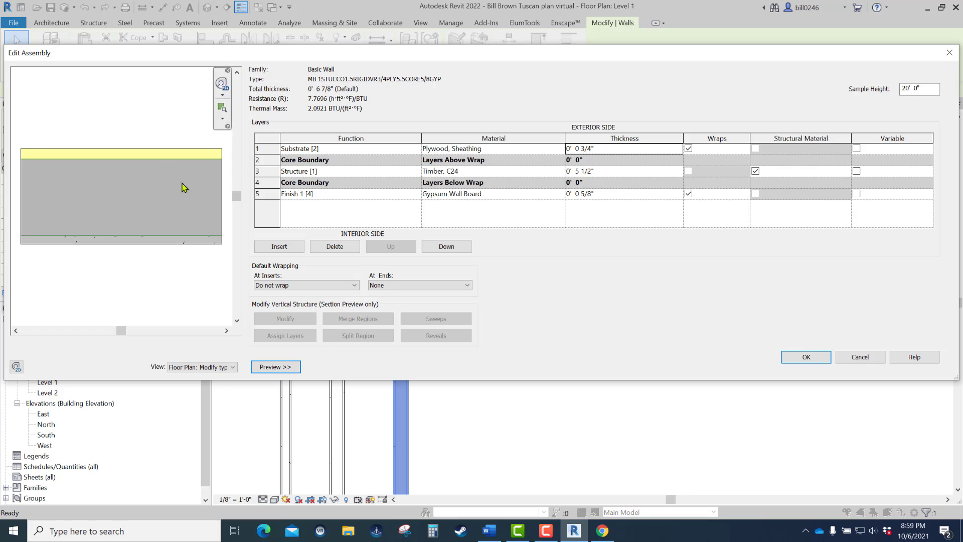
# - Re-enter the Timber, C24 core layer's thickness as 0' 5 1/2"
pyautogui.click(639, 173)
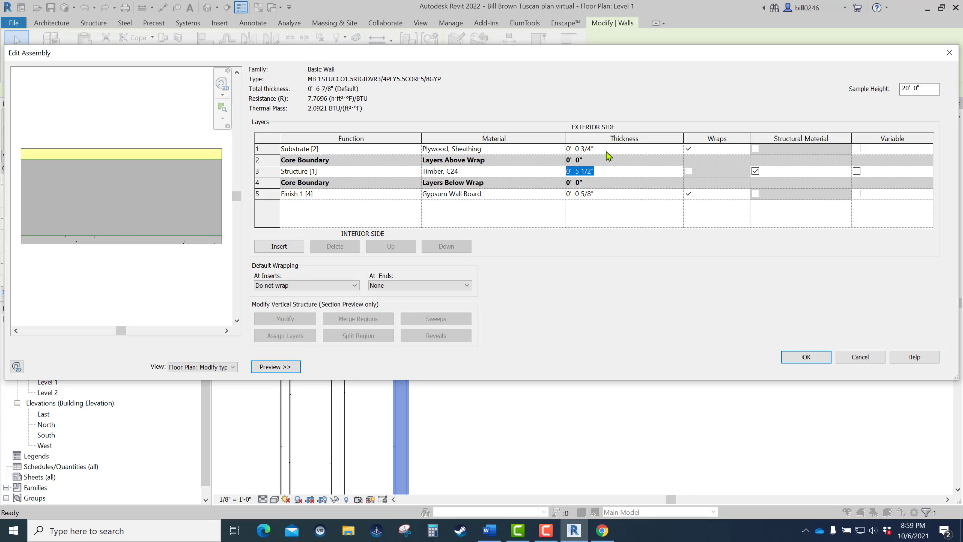
pyautogui.write('5.5')
pyautogui.press('Return')
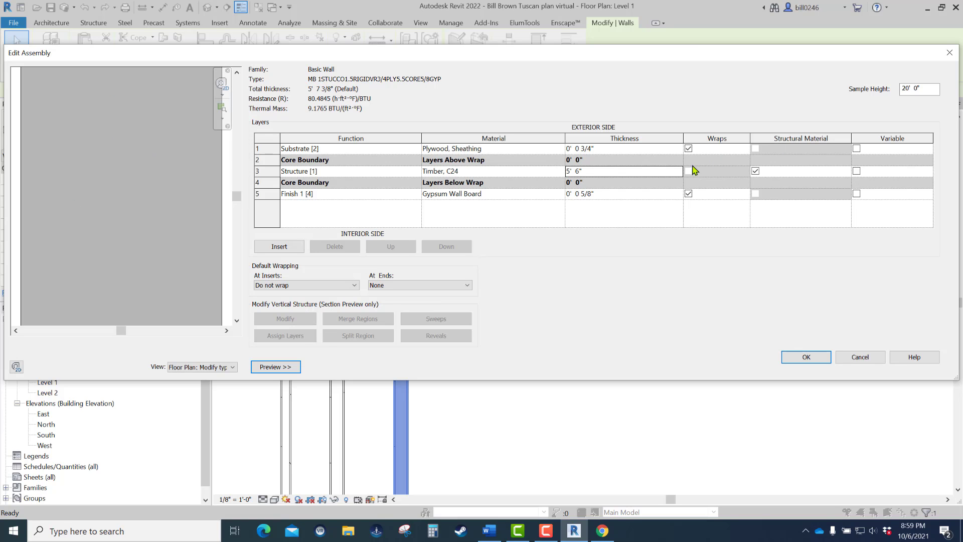
pyautogui.click(665, 171)
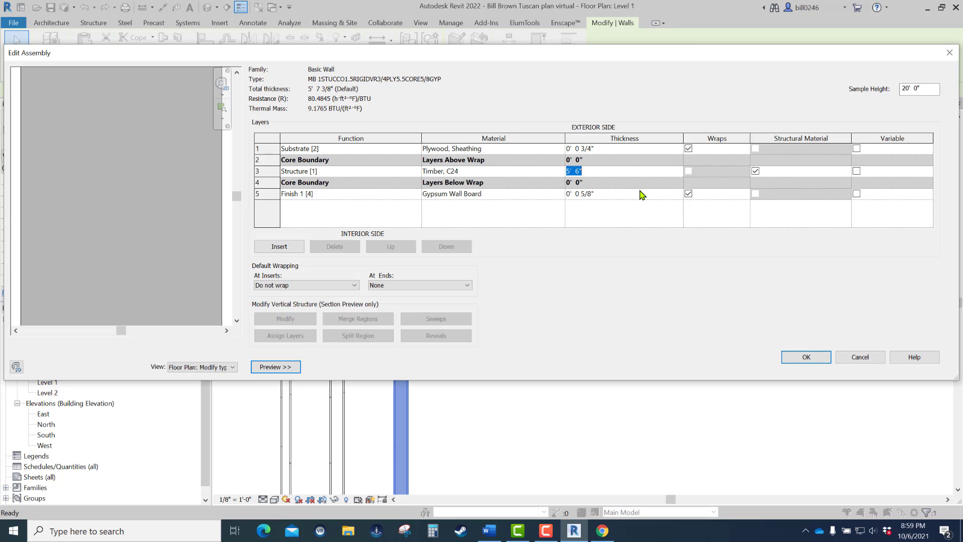
pyautogui.write('0 5.5')
pyautogui.press('Tab')
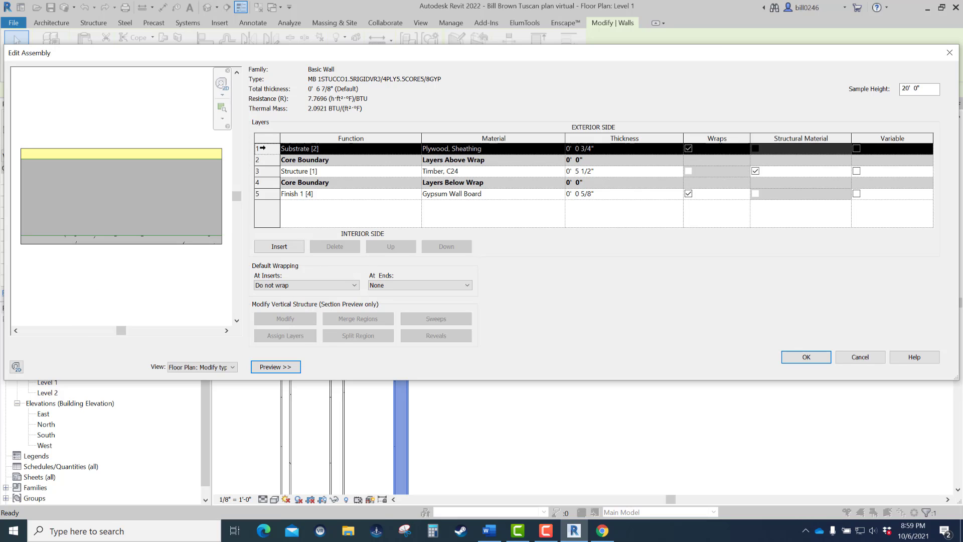
# - Insert a new layer on the exterior side of the plywood substrate, trying its order below the plywood and returning it to the outermost row
pyautogui.click(261, 148)
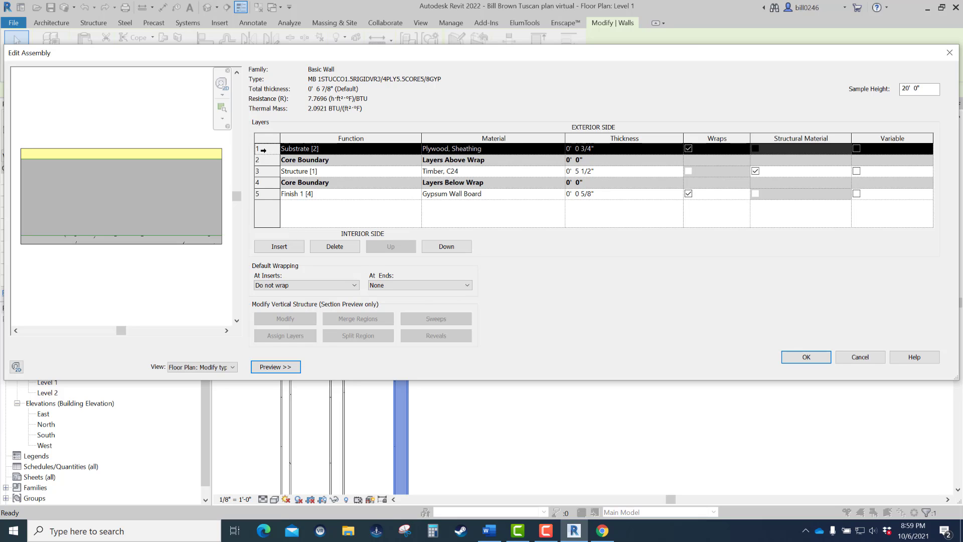
pyautogui.click(290, 250)
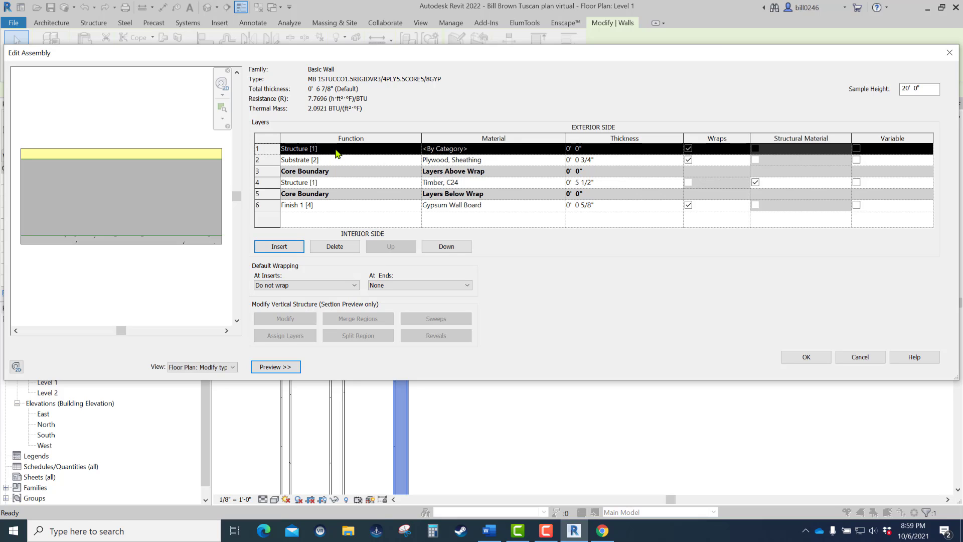
pyautogui.click(448, 252)
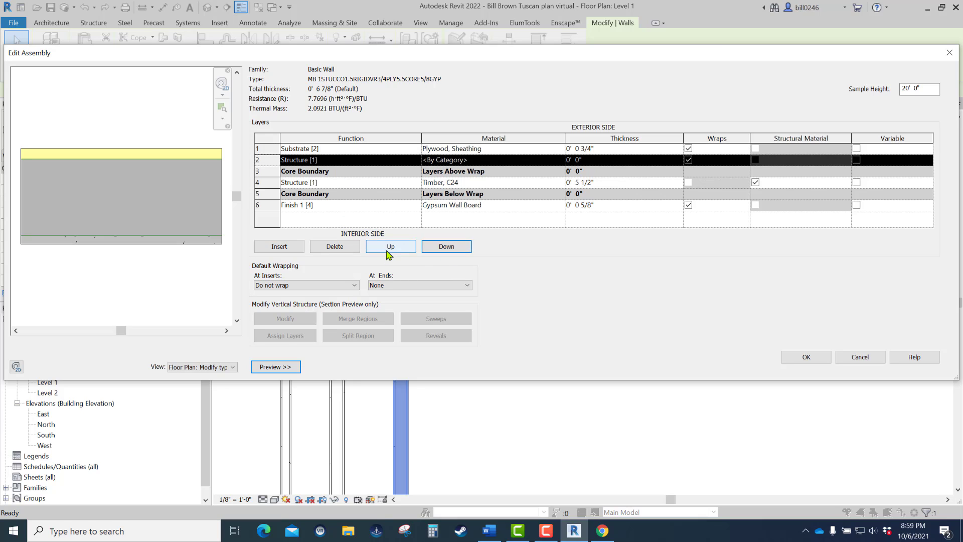
pyautogui.click(409, 252)
pyautogui.click(448, 252)
pyautogui.click(411, 253)
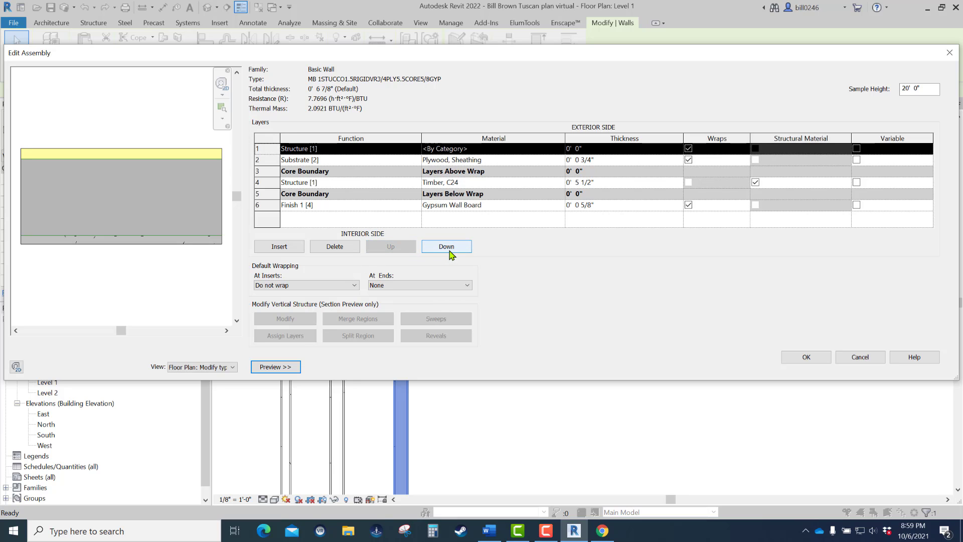
# - Set the new outermost layer's function to Membrane Layer and its material to Vapor Retarder
pyautogui.click(416, 149)
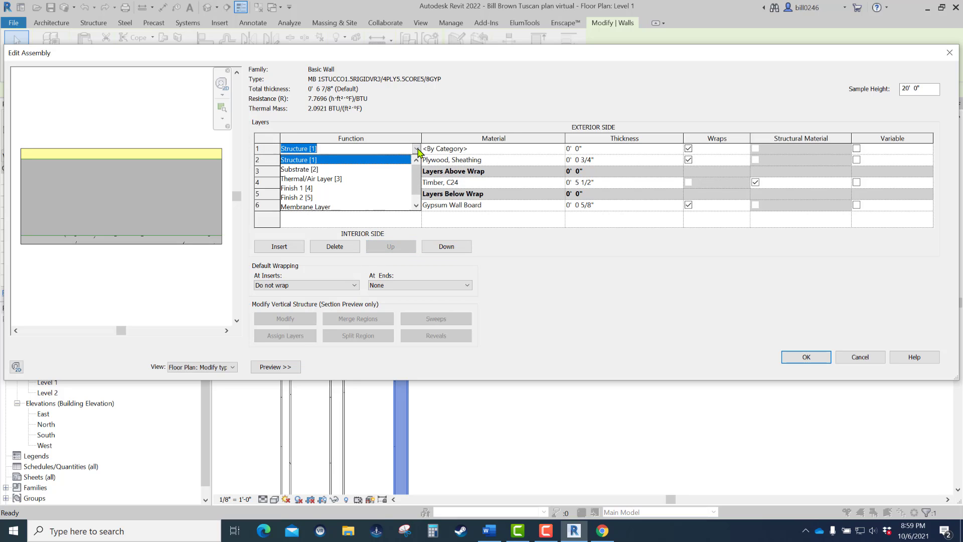
pyautogui.click(307, 208)
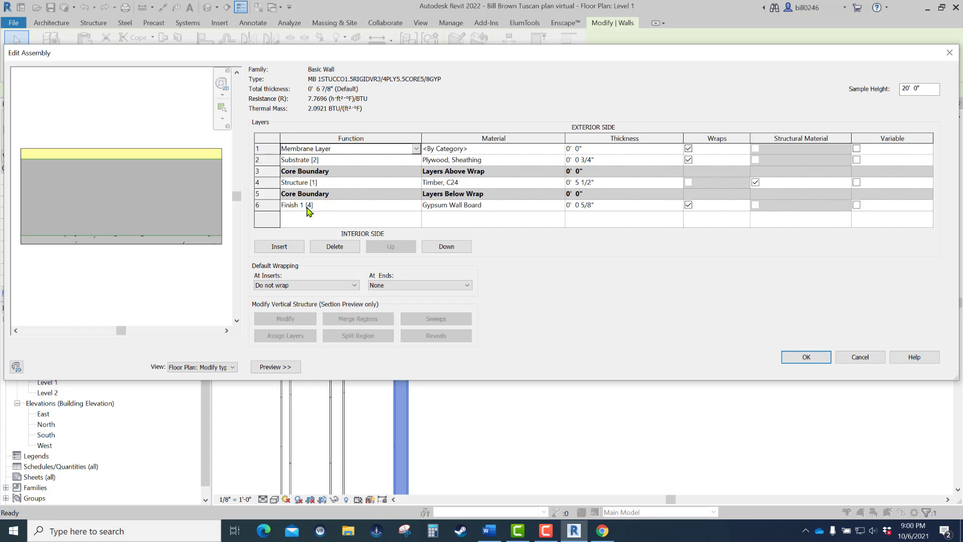
pyautogui.click(563, 151)
pyautogui.click(561, 149)
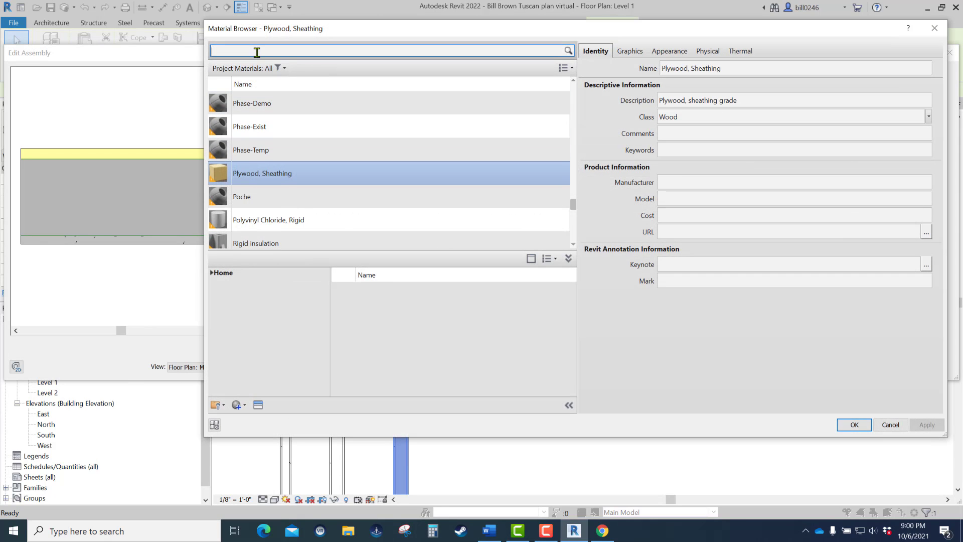
pyautogui.write('va')
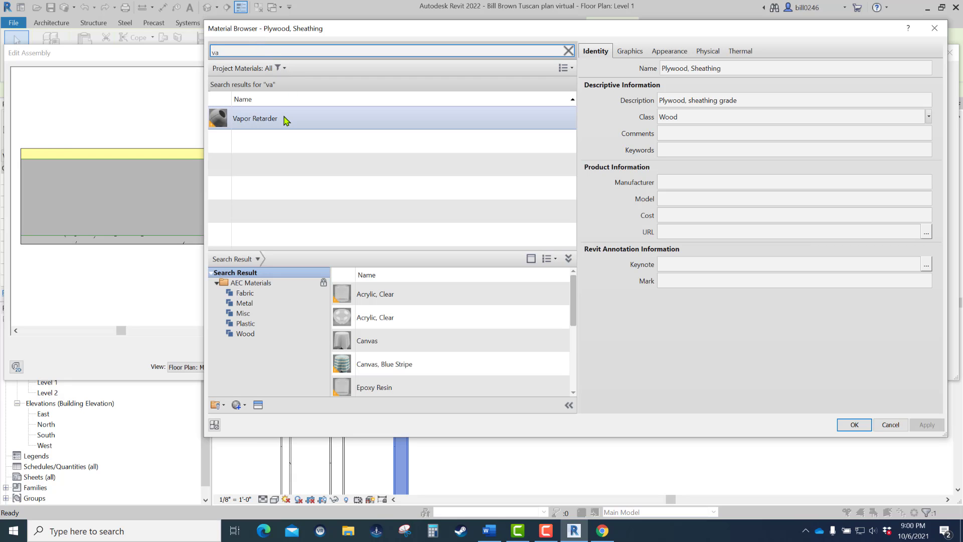
pyautogui.click(286, 120)
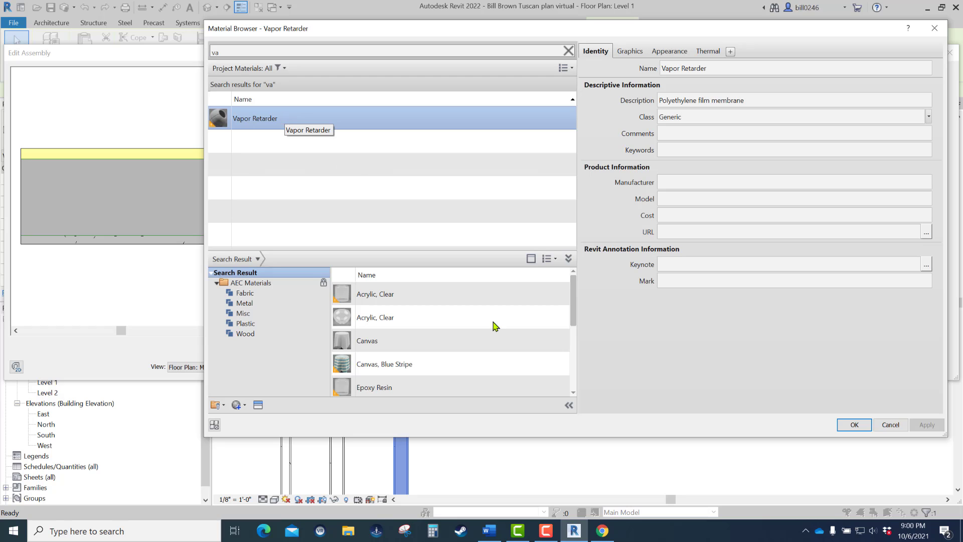
pyautogui.click(855, 425)
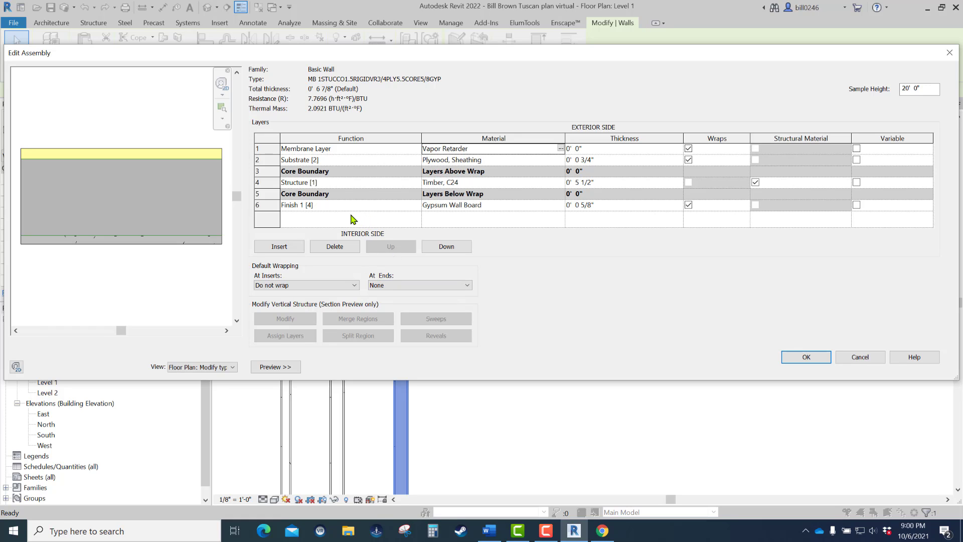
# - Change the outermost Vapor Retarder layer's function to Thermal/Air Layer [3]
pyautogui.click(262, 149)
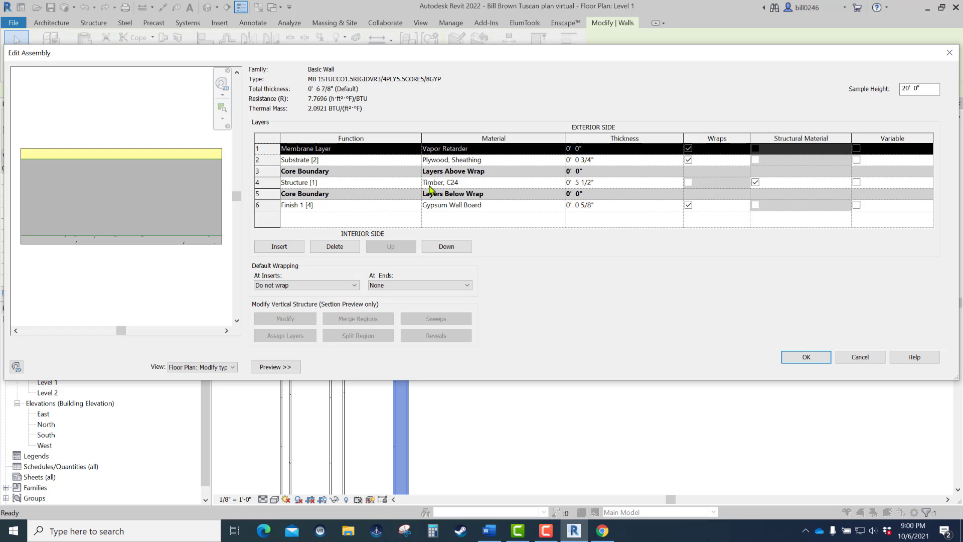
pyautogui.click(401, 148)
pyautogui.click(416, 148)
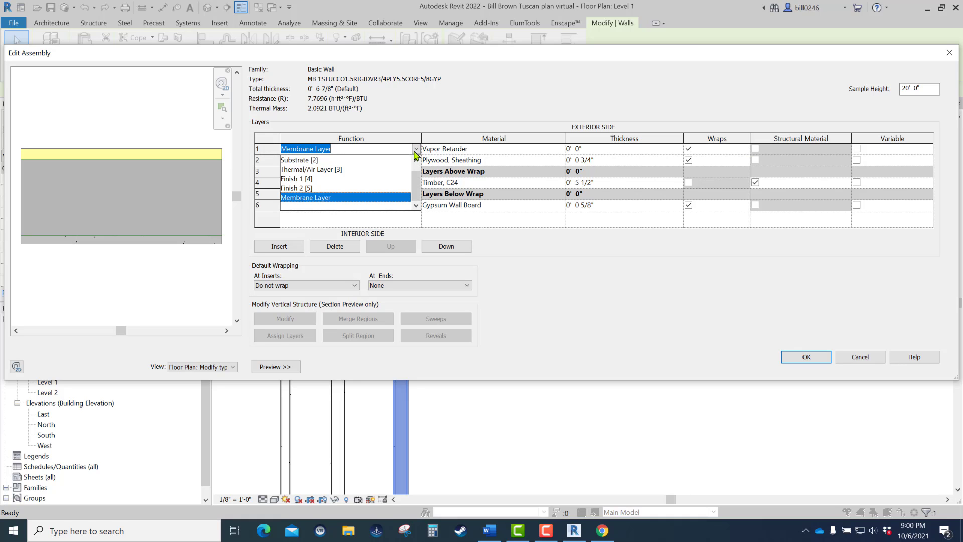
pyautogui.click(316, 170)
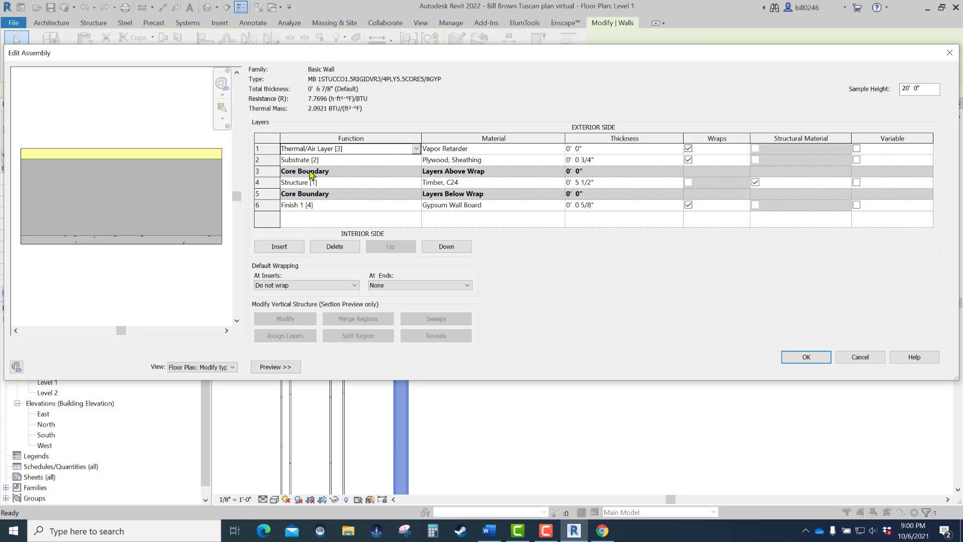
# - Search the materials for rigid and assign Rigid insulation to the outermost layer
pyautogui.click(557, 148)
pyautogui.click(560, 148)
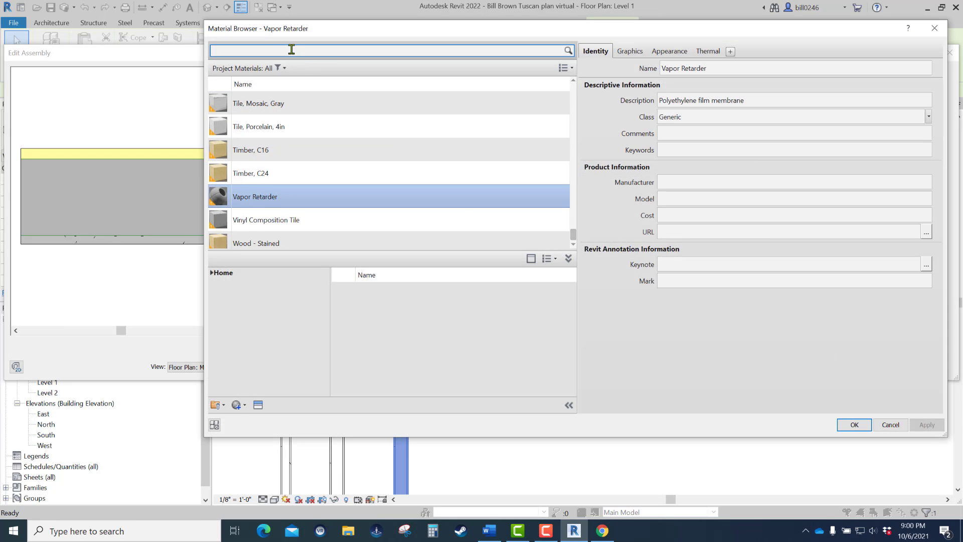
pyautogui.write('rig')
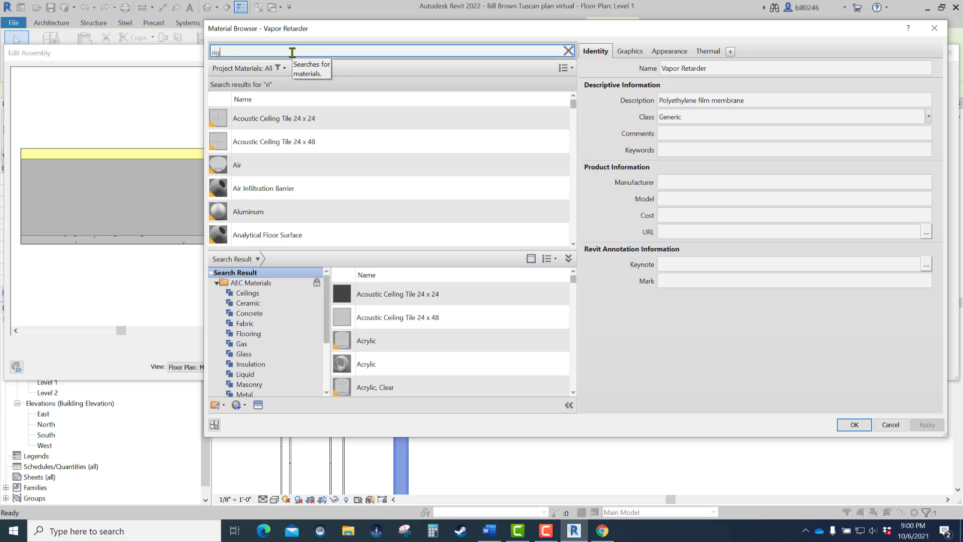
pyautogui.write('id')
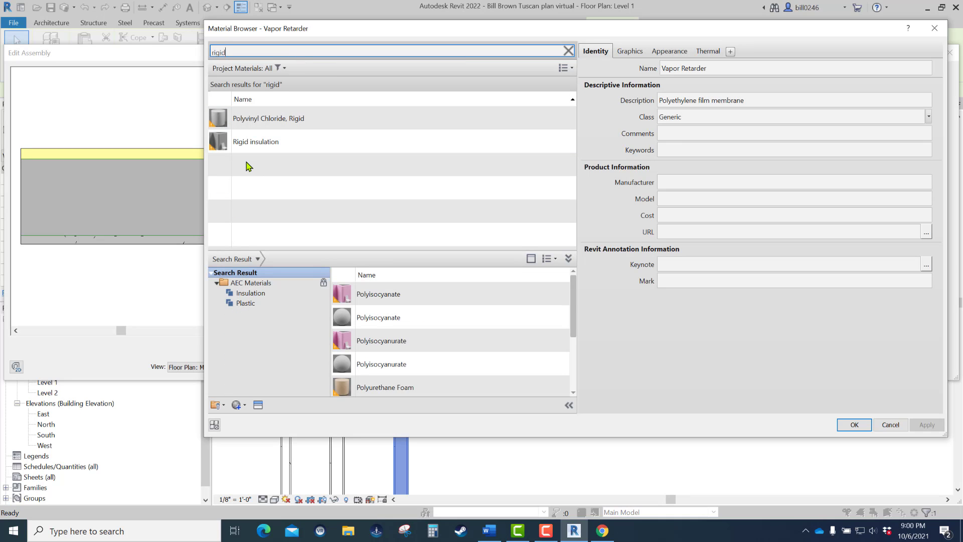
pyautogui.click(258, 146)
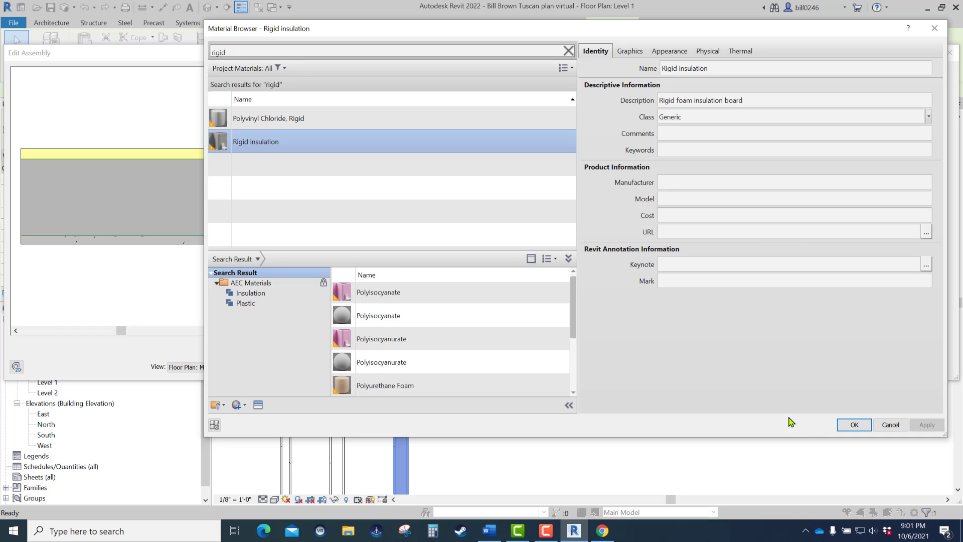
pyautogui.click(854, 425)
# - Set the Rigid insulation layer's thickness to 0' 1 1/2"
pyautogui.click(604, 150)
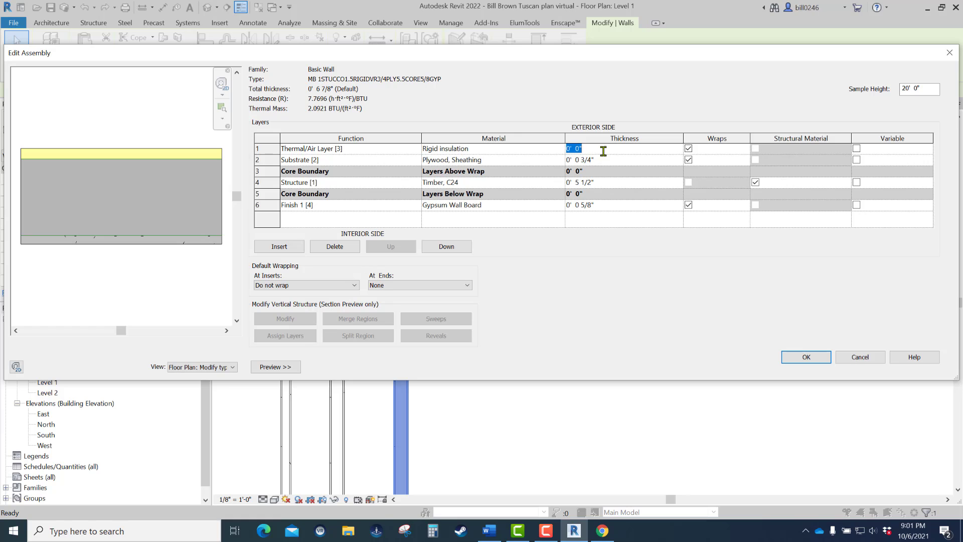
pyautogui.write('0 1.5')
pyautogui.click(472, 218)
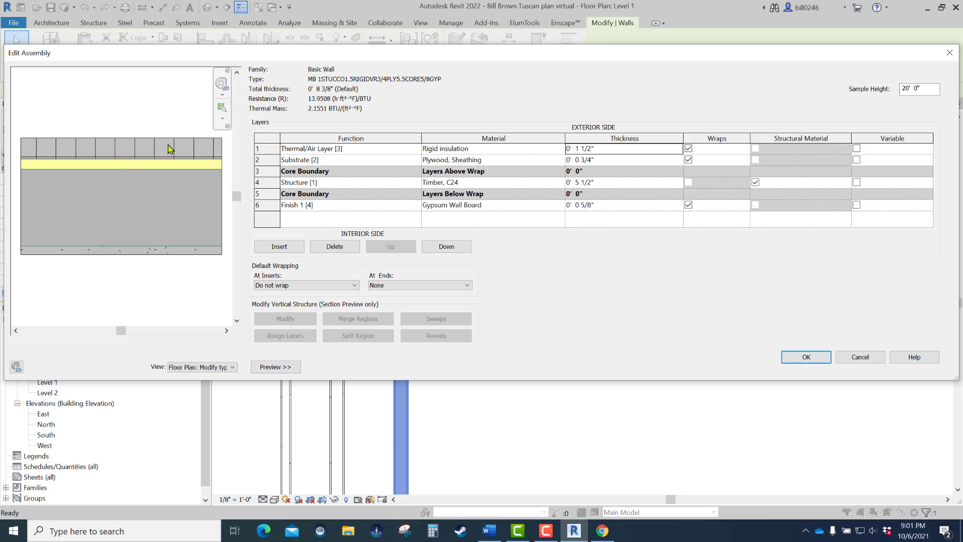
# - Insert a new layer outside the rigid insulation with function Finish 2 [5] and thickness 0' 1"
pyautogui.click(270, 147)
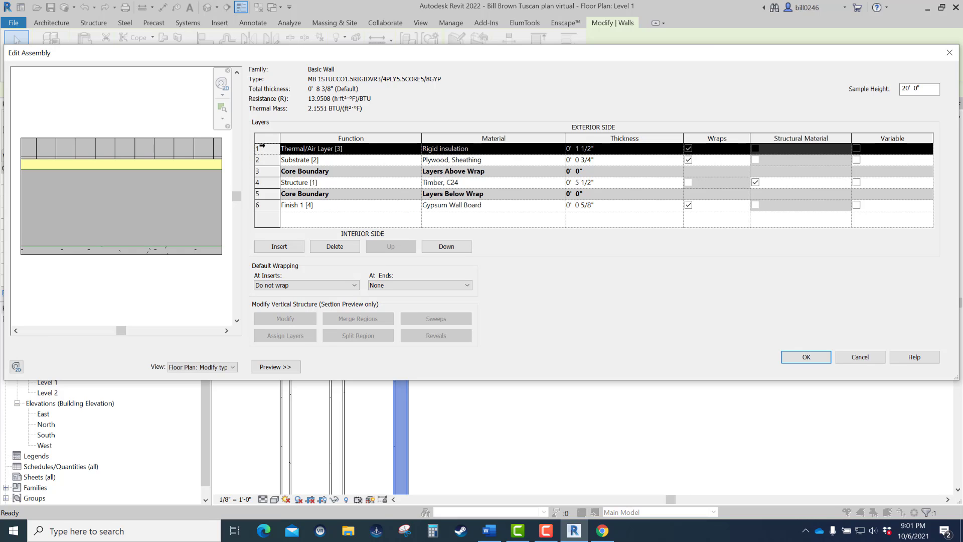
pyautogui.click(279, 247)
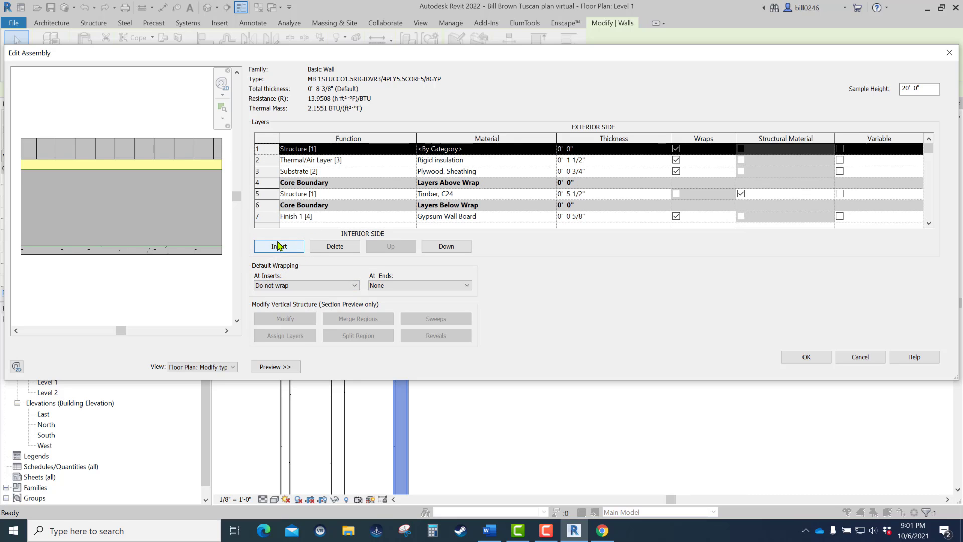
pyautogui.click(413, 149)
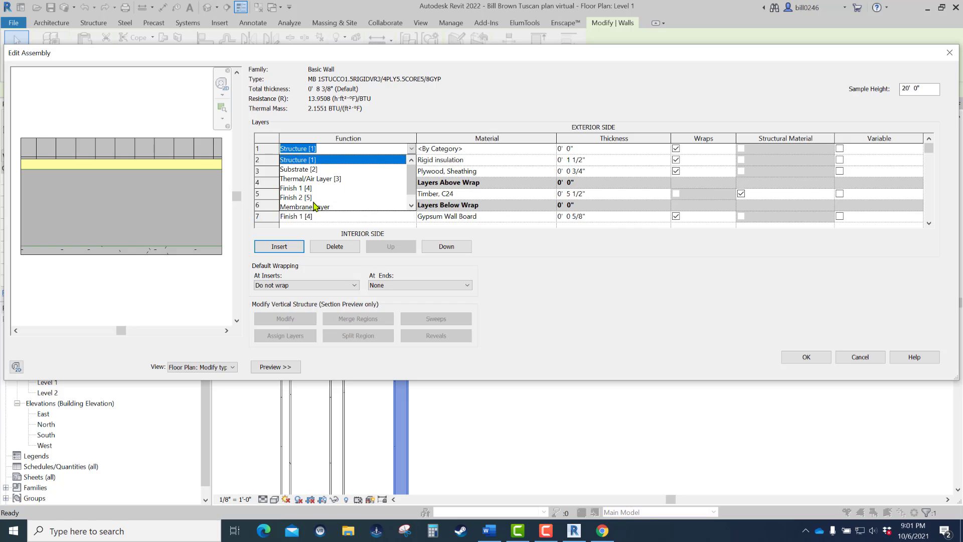
pyautogui.click(293, 199)
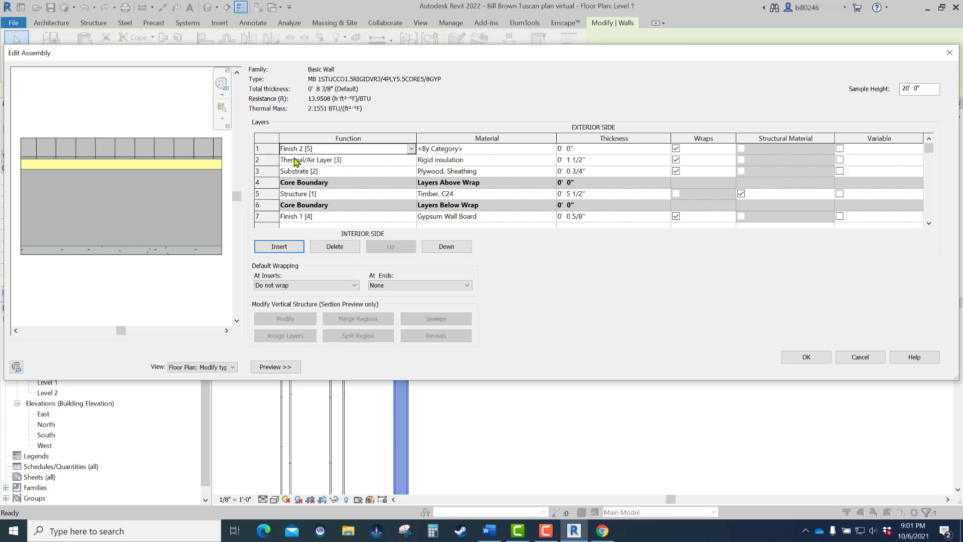
pyautogui.click(592, 149)
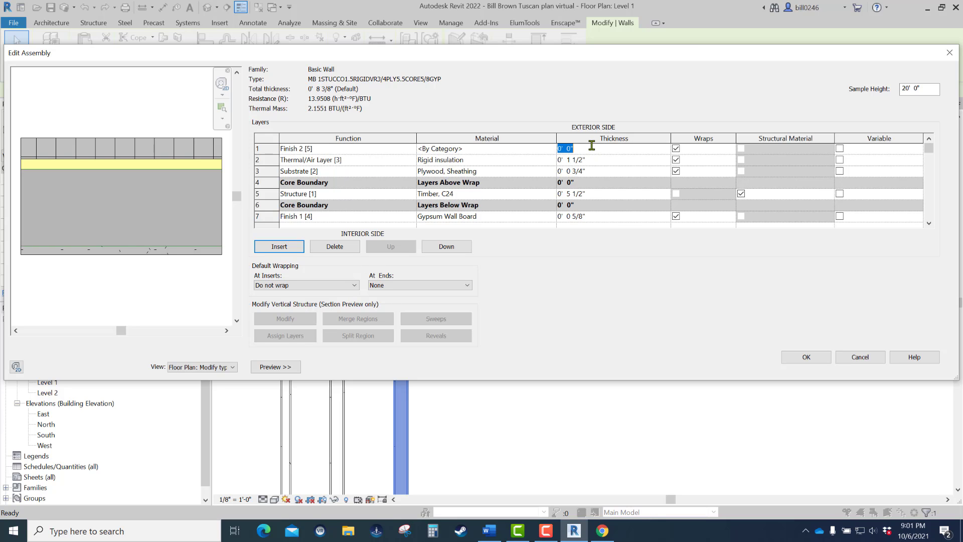
pyautogui.write('0 1')
# - Look through the project materials for a stucco material for the new outermost finish layer
pyautogui.click(551, 159)
pyautogui.click(552, 159)
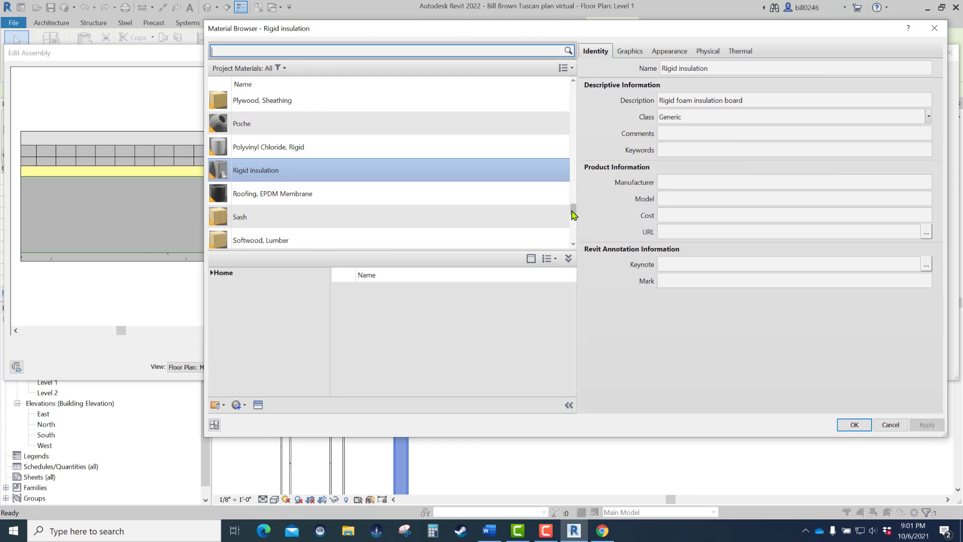
pyautogui.moveTo(572, 210); pyautogui.dragTo(572, 210)
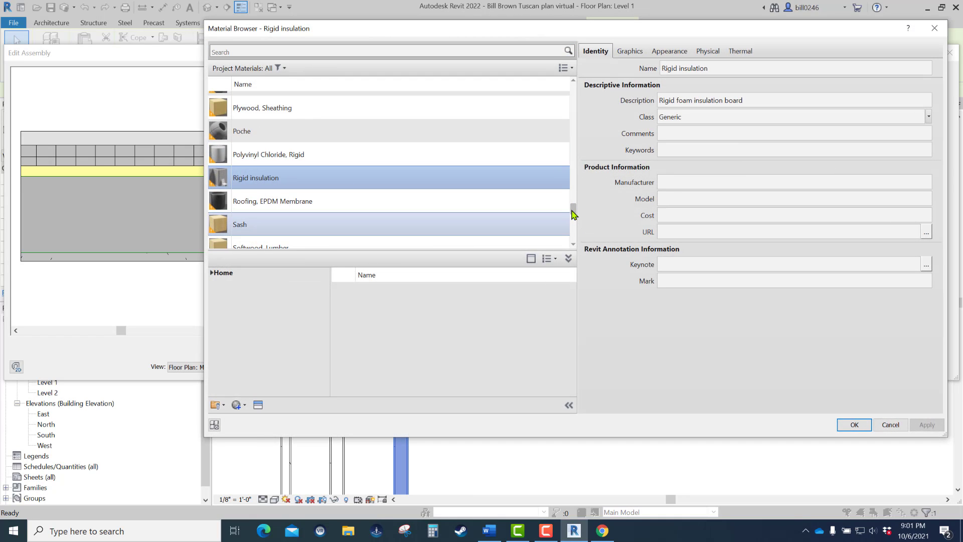
pyautogui.scroll(-2, 552, 210)
pyautogui.scroll(1, 567, 211)
pyautogui.scroll(-1, 539, 210)
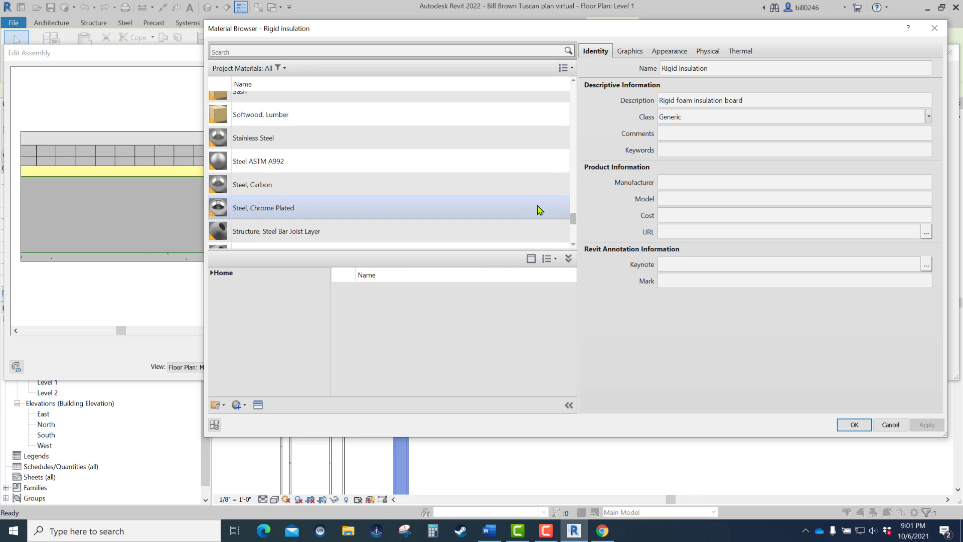
pyautogui.scroll(-2, 540, 209)
pyautogui.scroll(1, 539, 210)
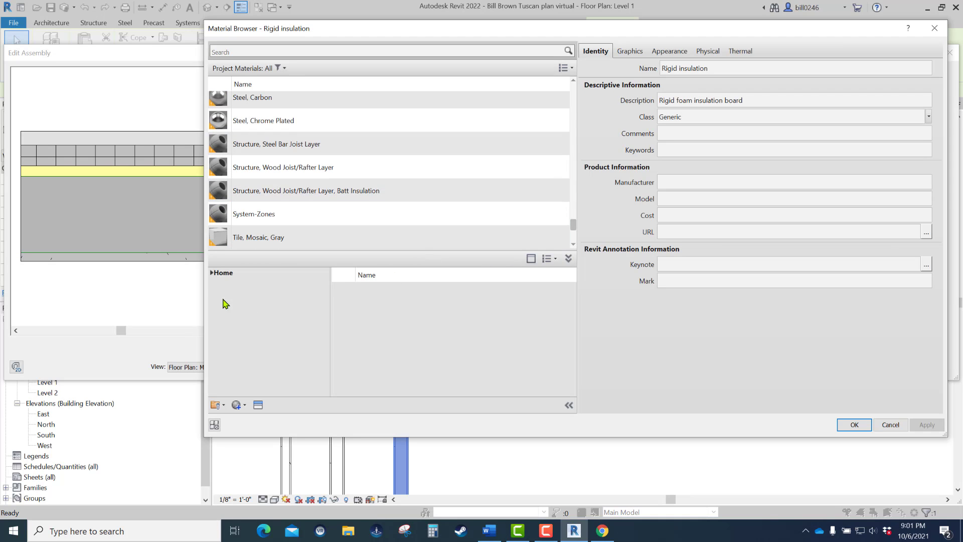
# - Add Wall Texture, Stucco from the AEC Materials Plaster category to the project and assign it to the outermost finish layer
pyautogui.click(216, 275)
pyautogui.click(215, 293)
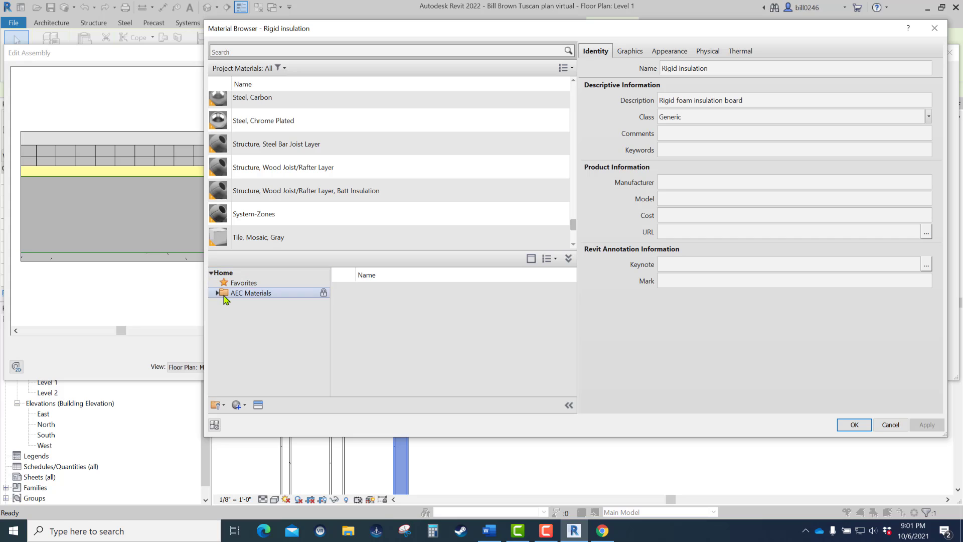
pyautogui.click(216, 294)
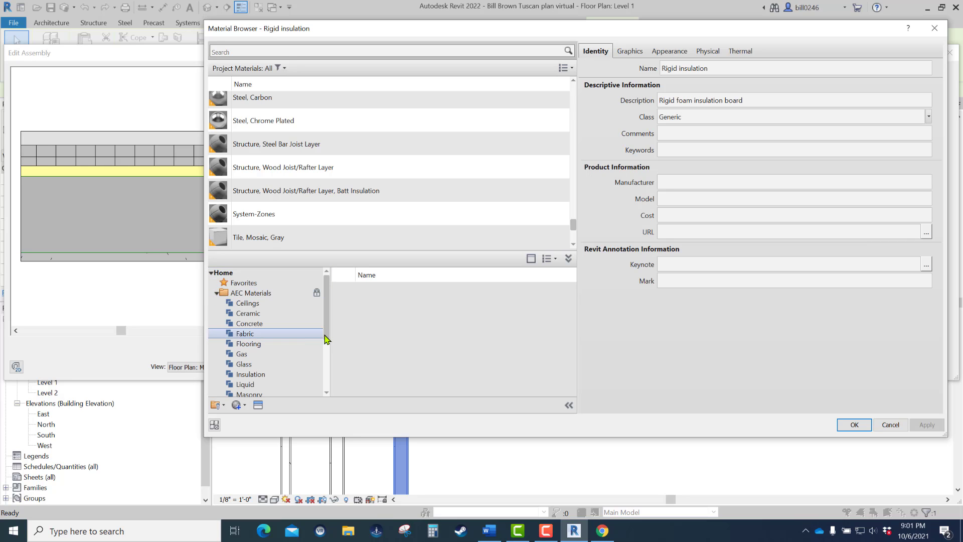
pyautogui.moveTo(325, 335); pyautogui.dragTo(327, 394)
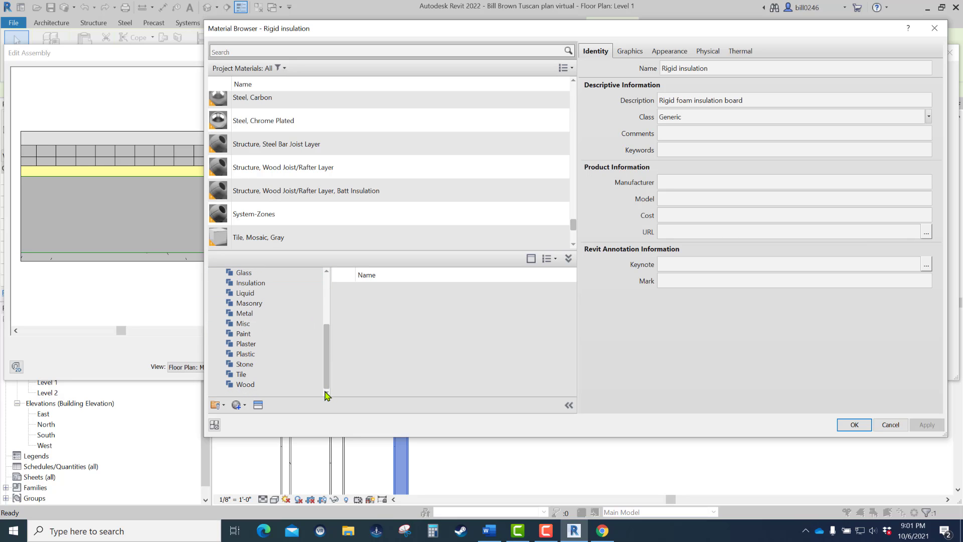
pyautogui.click(246, 345)
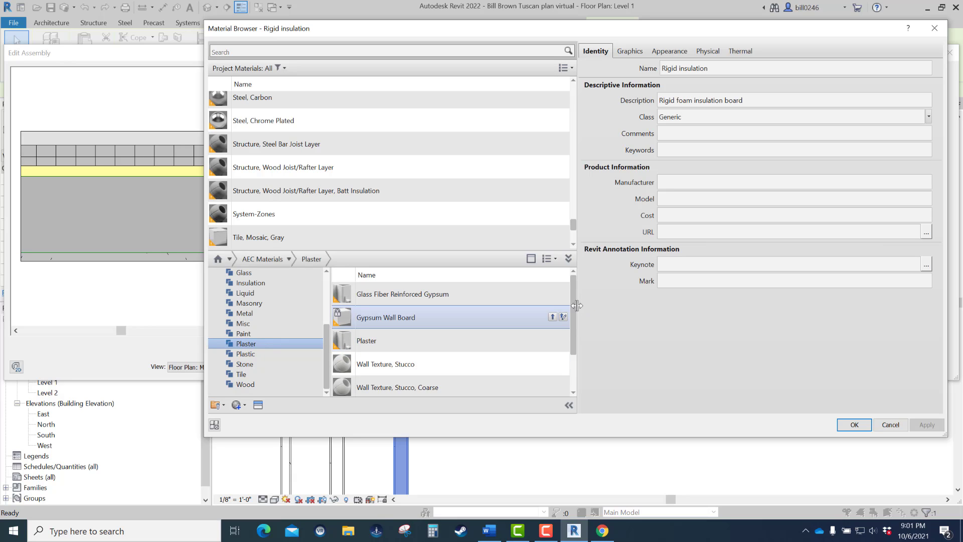
pyautogui.moveTo(574, 313); pyautogui.dragTo(574, 366)
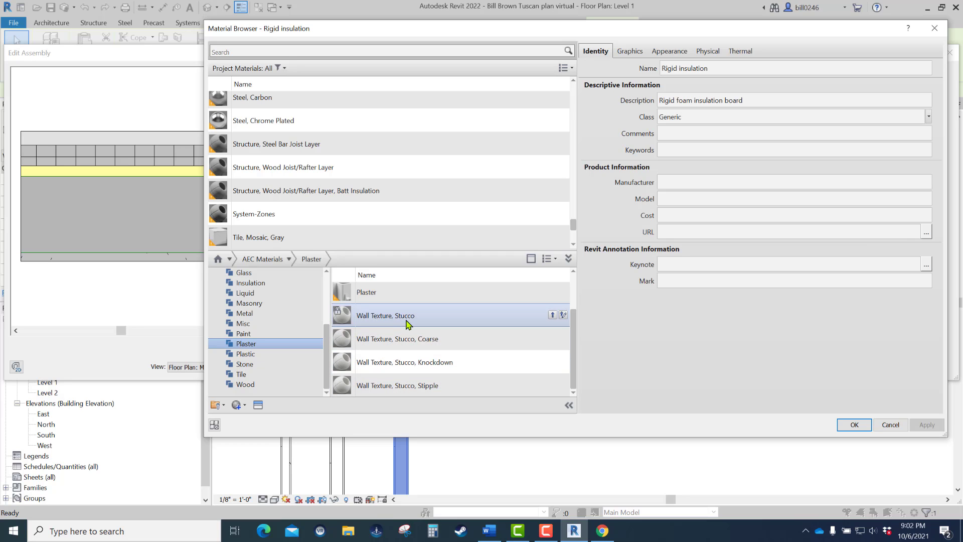
pyautogui.click(552, 315)
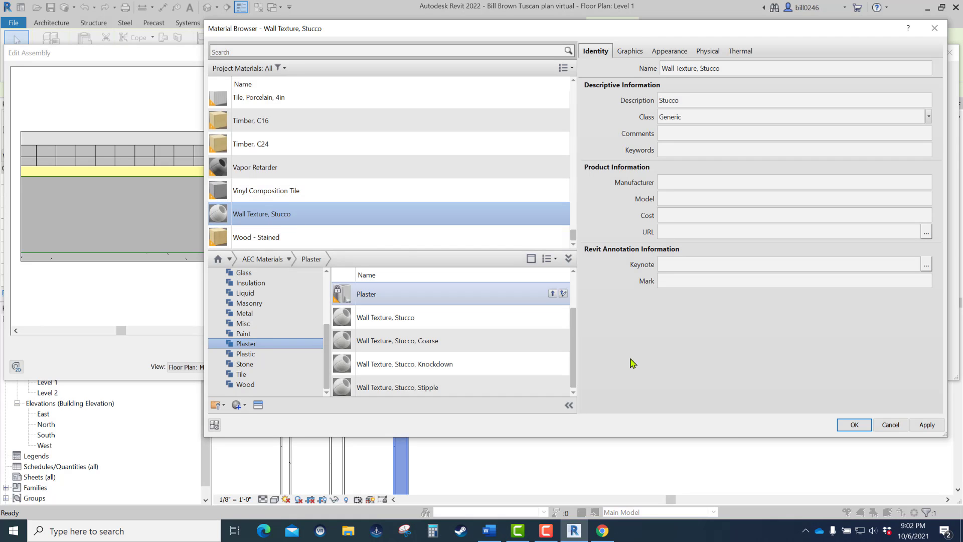
pyautogui.click(855, 424)
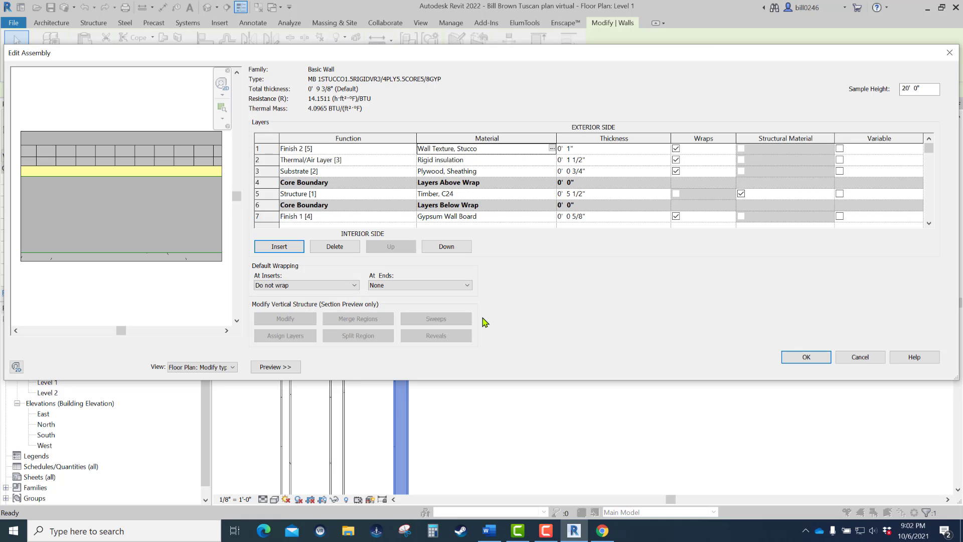
# - Review the layer list, accept the wall assembly and its type properties, and deselect the wall
pyautogui.scroll(-1, 466, 227)
pyautogui.scroll(1, 466, 226)
pyautogui.click(819, 357)
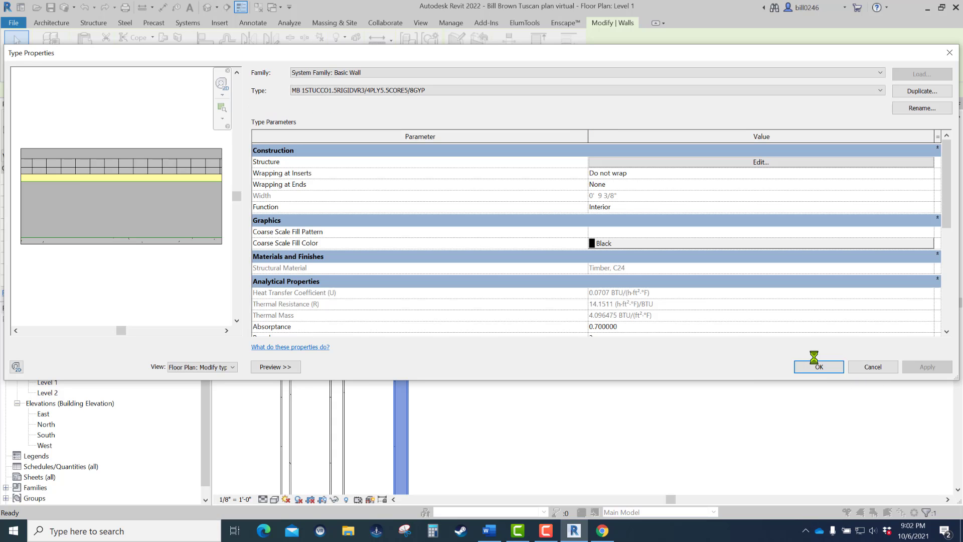
pyautogui.click(818, 366)
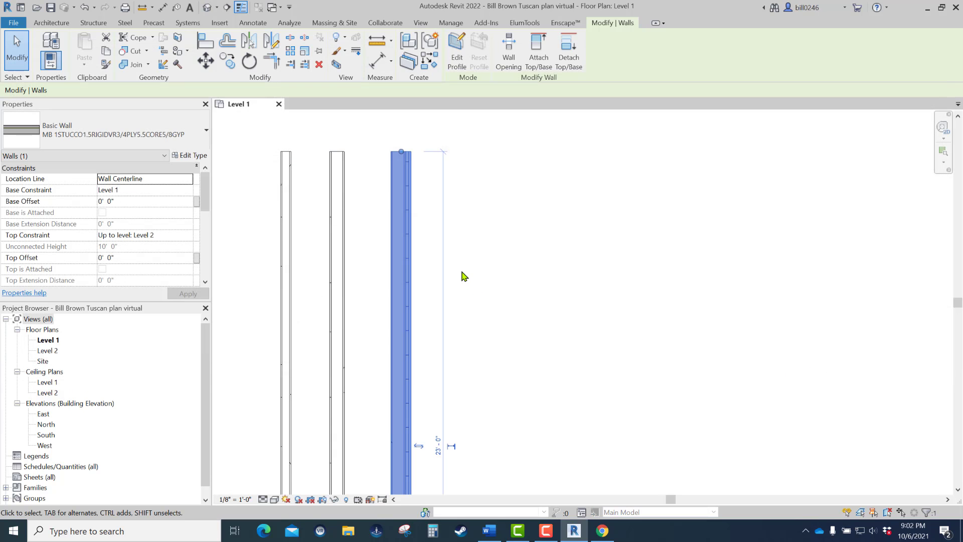
pyautogui.click(462, 272)
# - Open the default 3D view and change its visual style to show realistic material textures on the walls
pyautogui.click(206, 7)
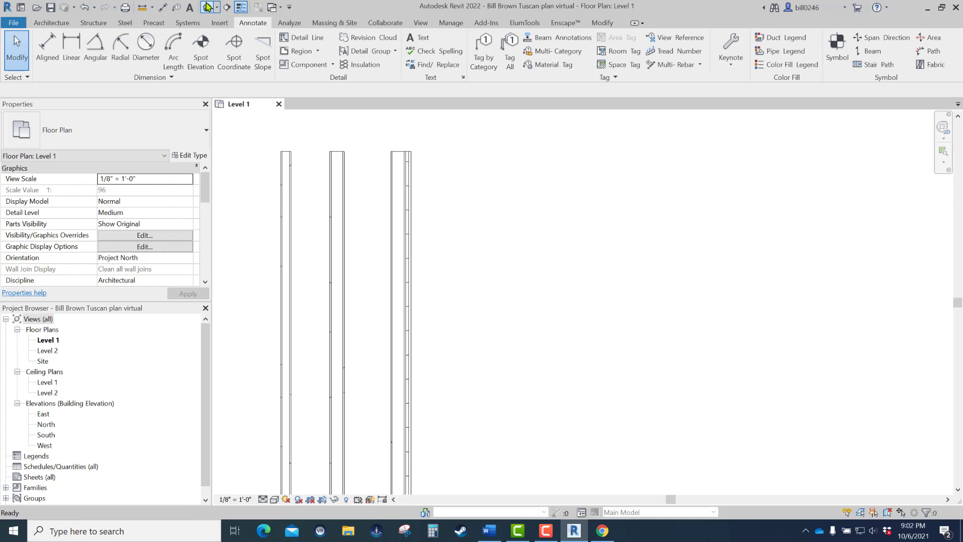
pyautogui.scroll(5, 540, 218)
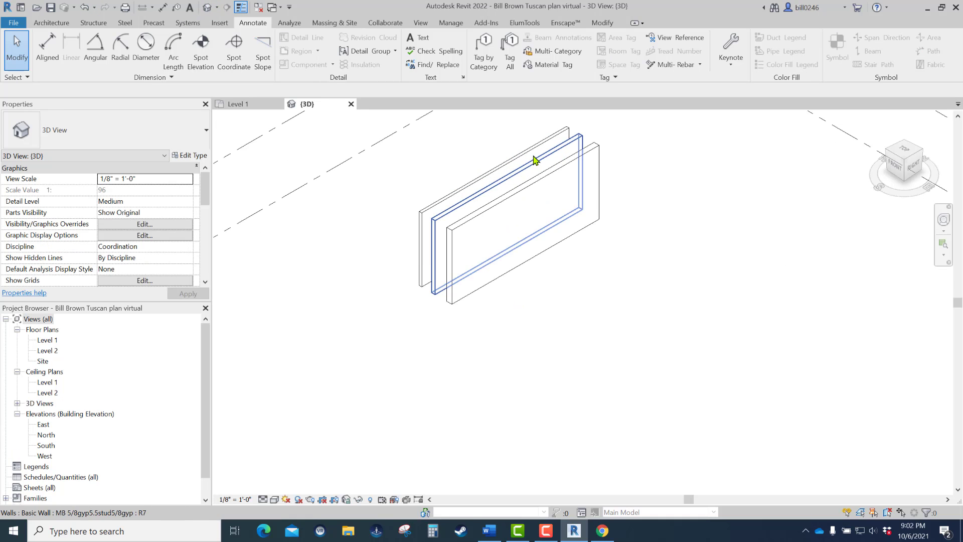
pyautogui.click(274, 499)
pyautogui.click(296, 488)
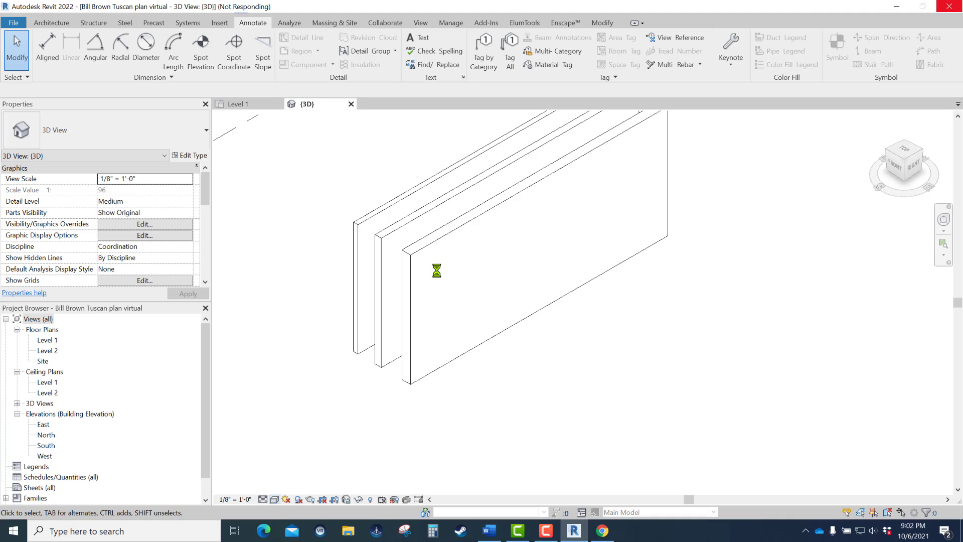
# - Examine the stucco texture on the front wall up close, and save the project
pyautogui.scroll(10, 439, 273)
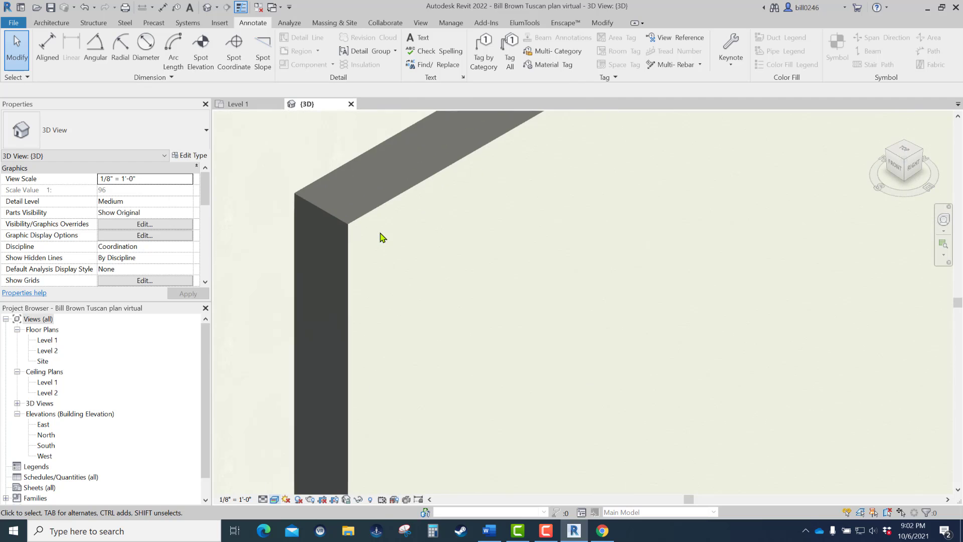
pyautogui.scroll(5, 381, 236)
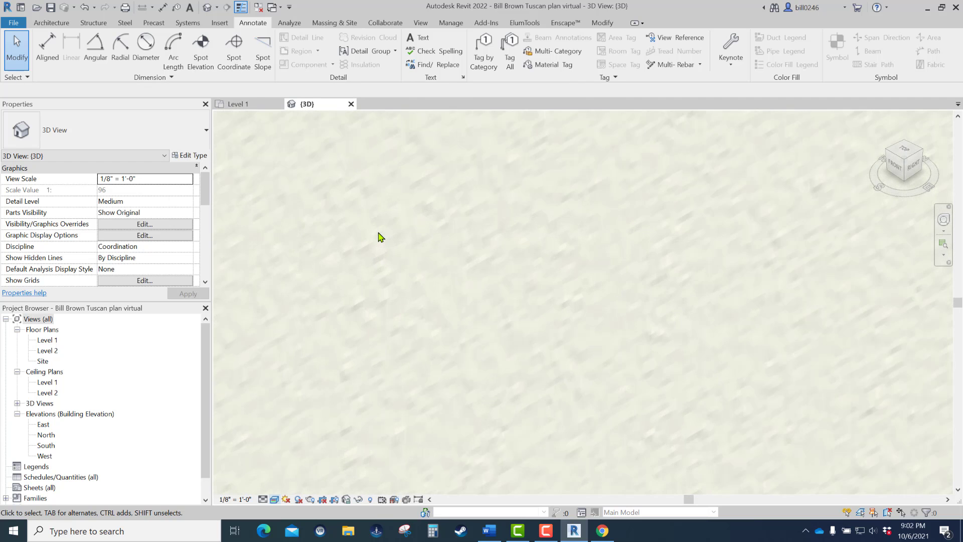
pyautogui.scroll(-5, 458, 314)
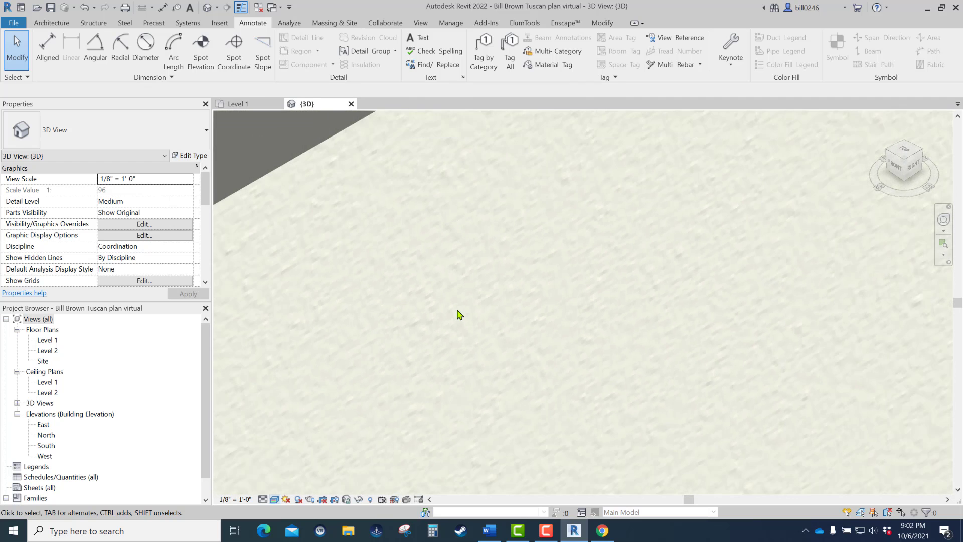
pyautogui.moveTo(373, 257); pyautogui.dragTo(508, 269, button='middle')
pyautogui.scroll(-10, 442, 298)
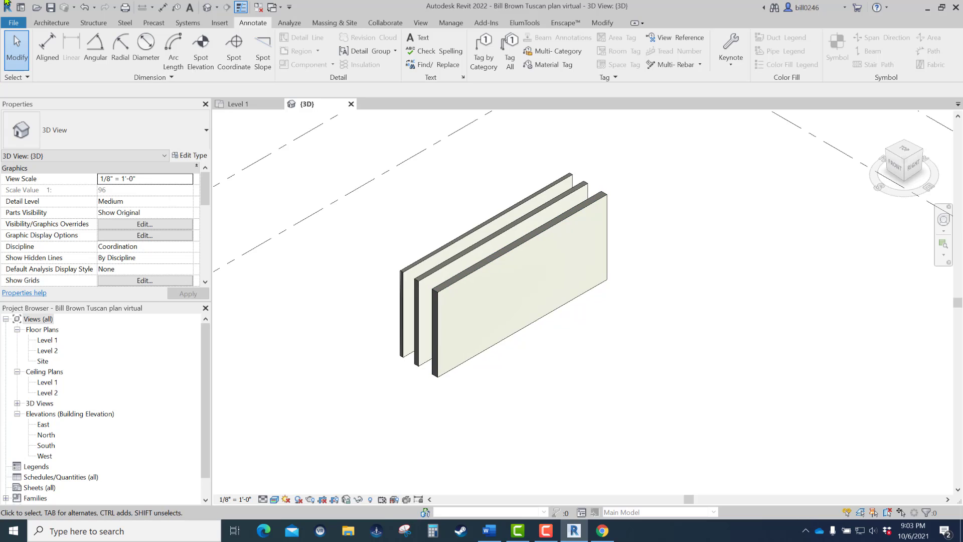
pyautogui.click(50, 7)
# - Switch to the 2022RevitBook document in Word, look up the T-24 Brick Wall assembly layers, and return to Revit
pyautogui.moveTo(962, 77); pyautogui.dragTo(662, 52)
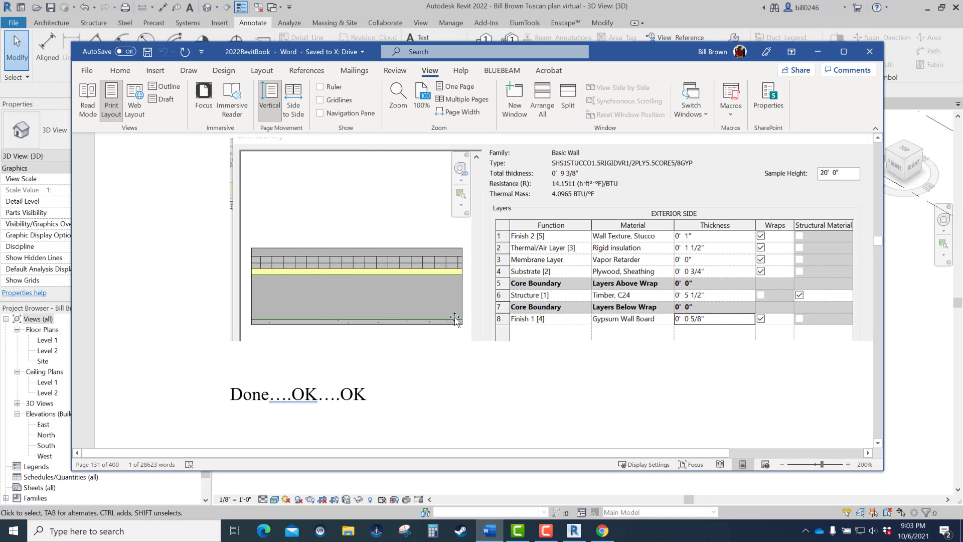
pyautogui.scroll(-10, 455, 319)
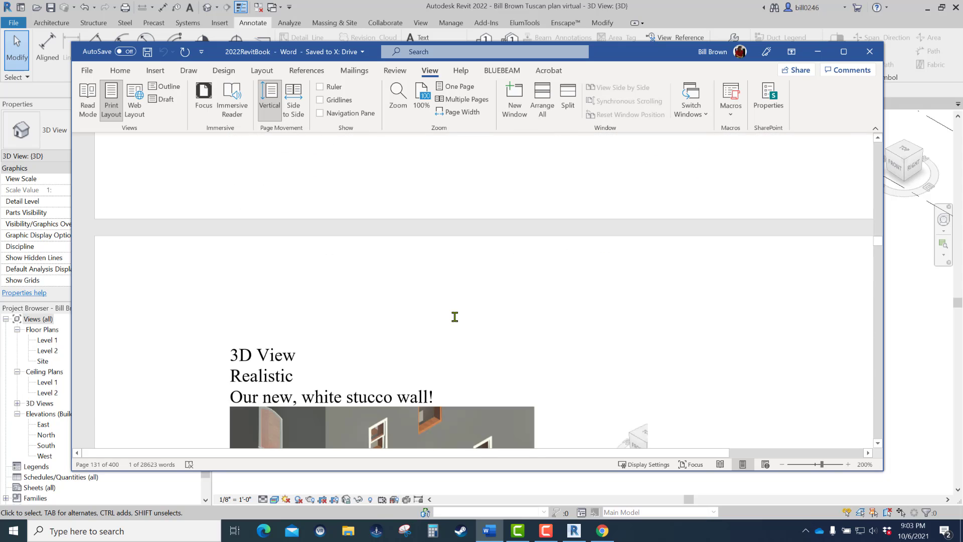
pyautogui.scroll(-15, 455, 316)
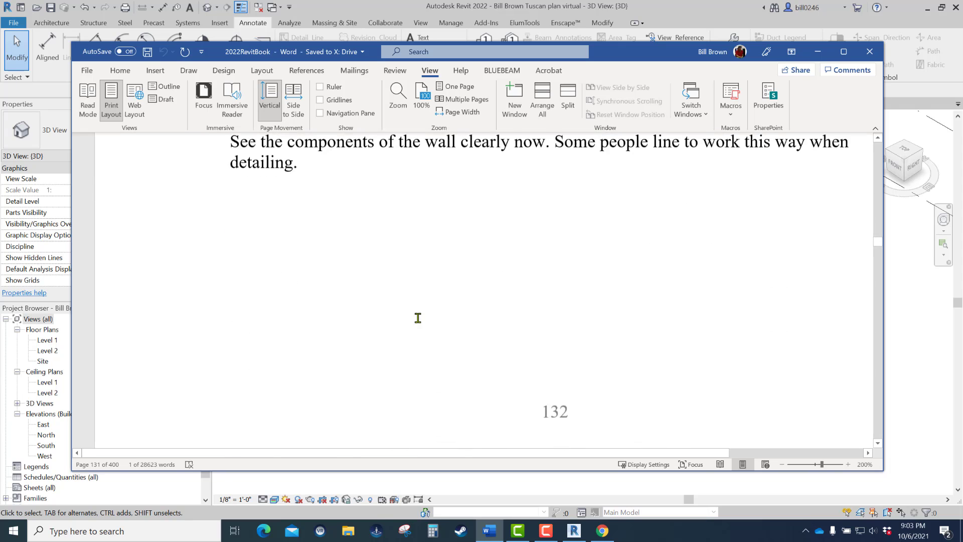
pyautogui.scroll(-15, 418, 318)
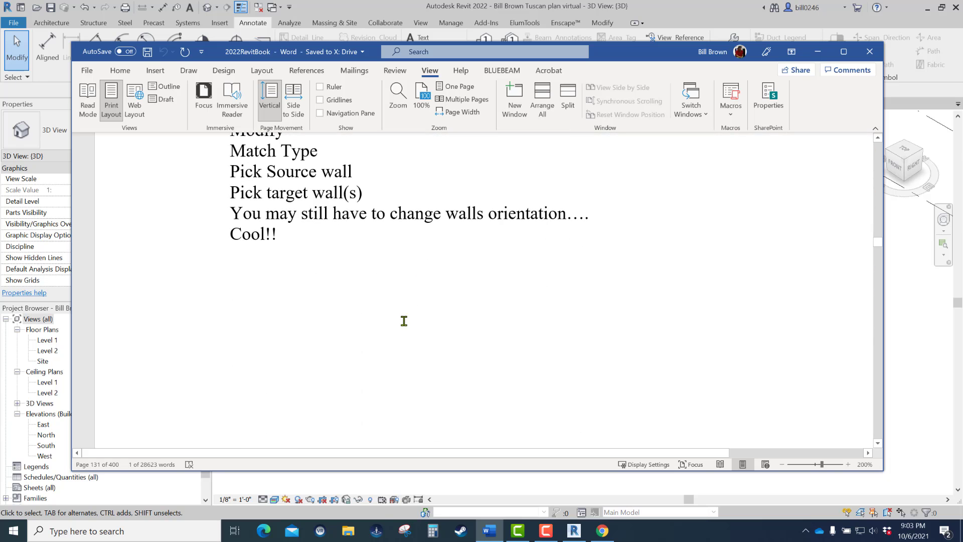
pyautogui.scroll(-12, 404, 321)
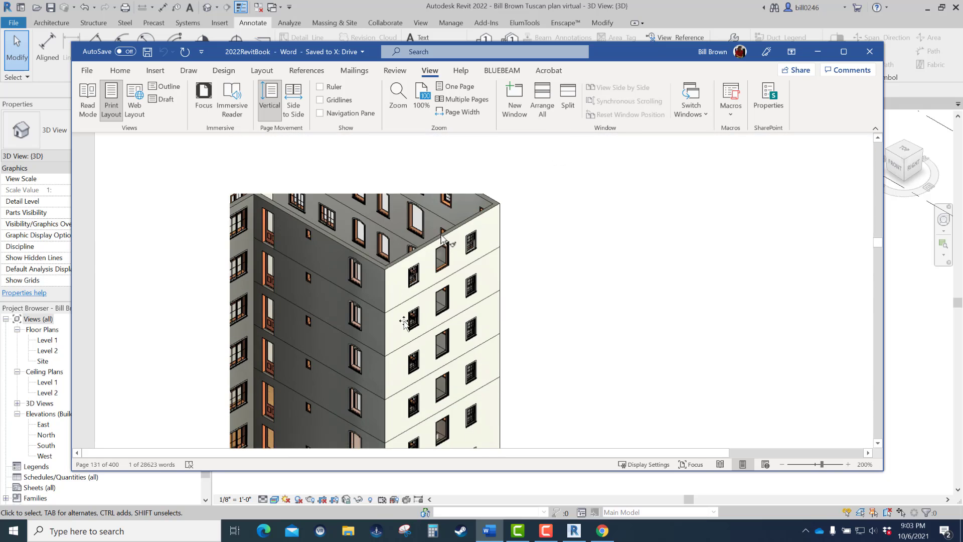
pyautogui.scroll(-15, 404, 321)
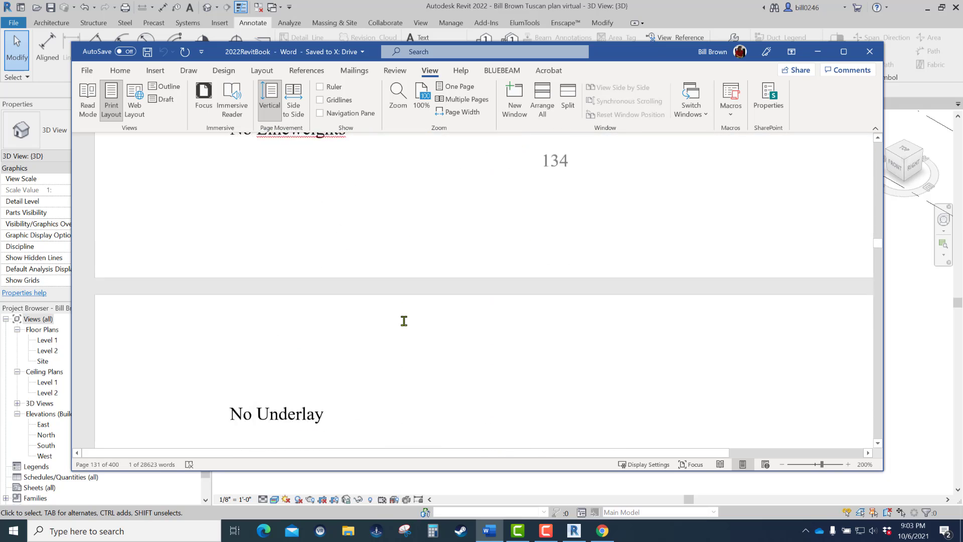
pyautogui.scroll(-15, 404, 321)
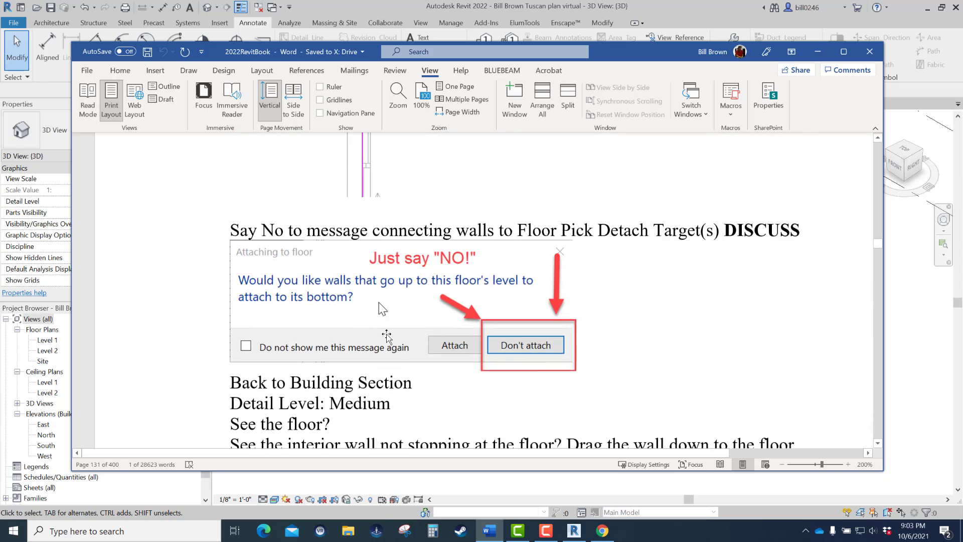
pyautogui.scroll(-15, 390, 331)
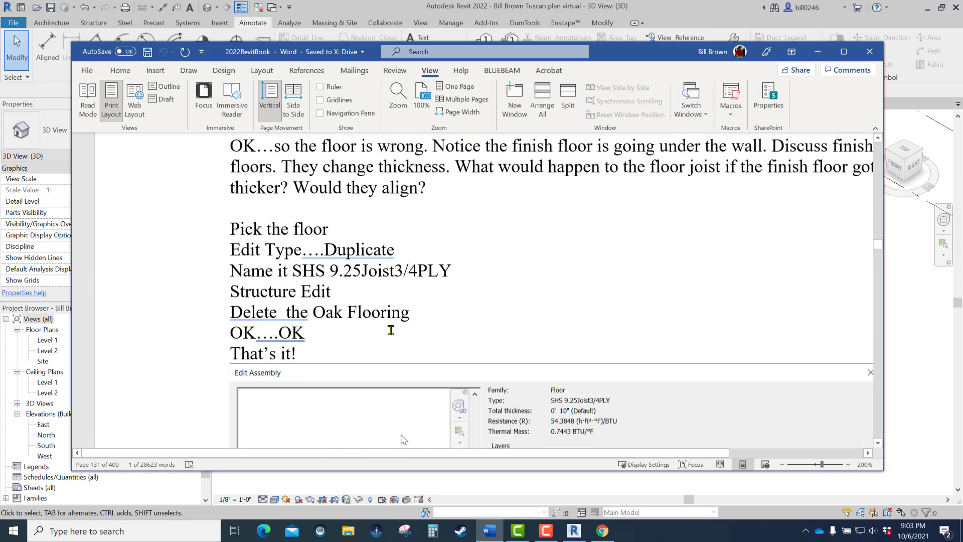
pyautogui.scroll(-10, 391, 330)
pyautogui.scroll(-5, 391, 330)
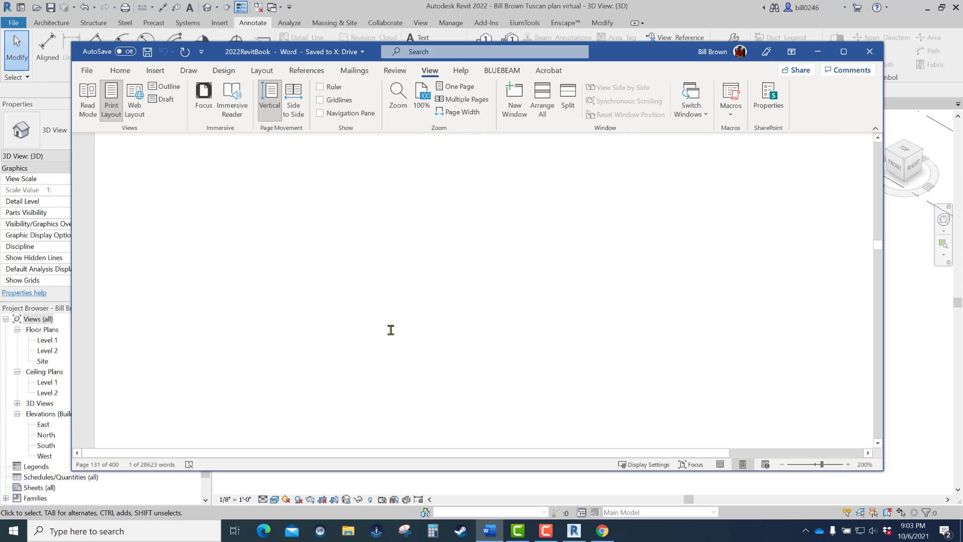
pyautogui.scroll(-6, 391, 330)
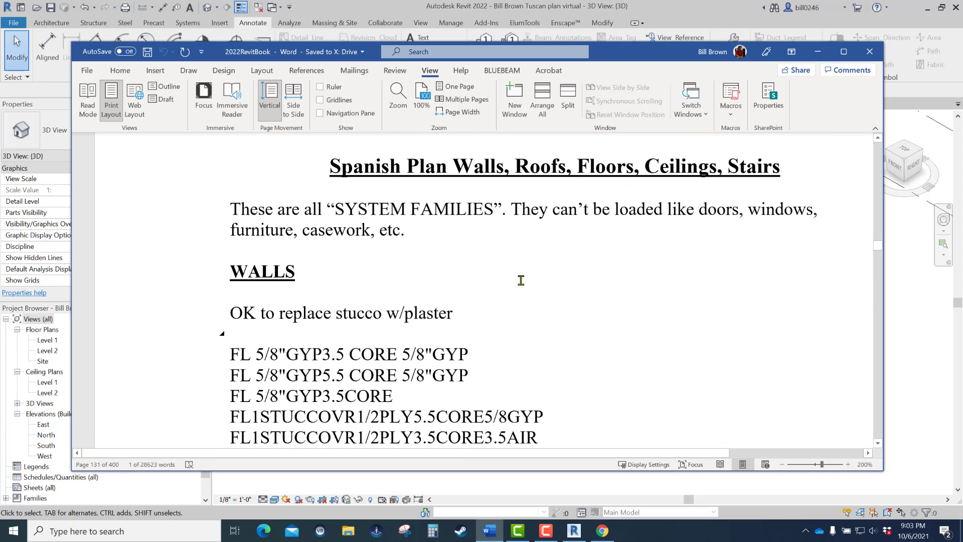
pyautogui.scroll(-5, 533, 351)
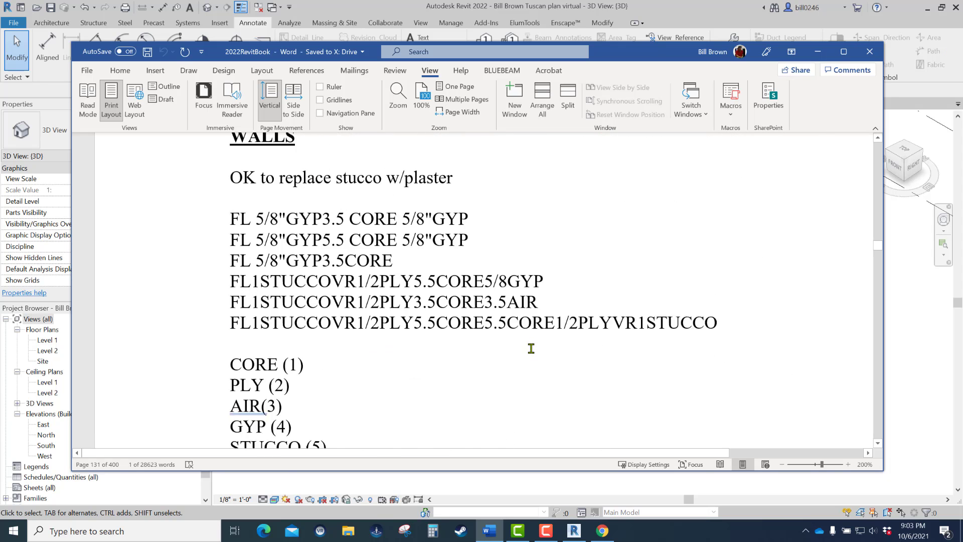
pyautogui.scroll(-15, 533, 342)
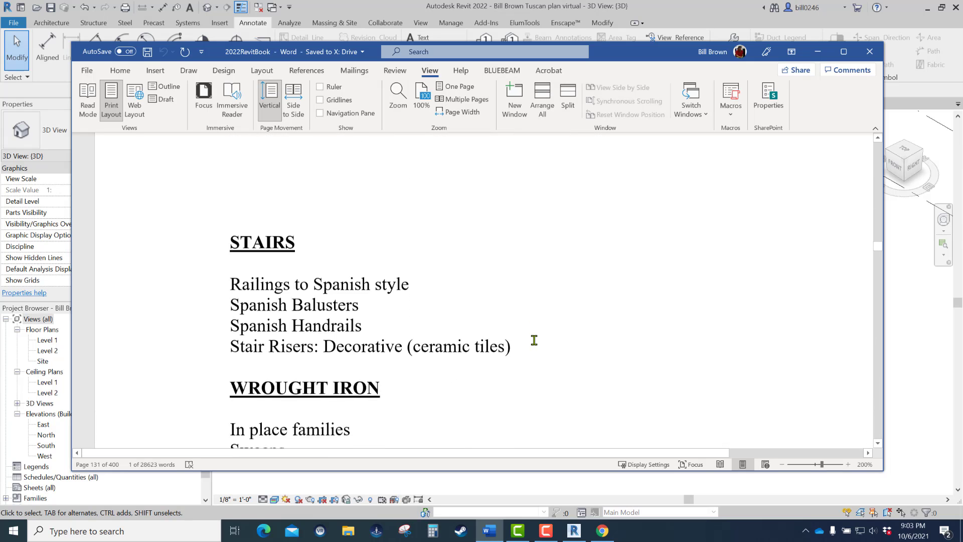
pyautogui.scroll(-15, 534, 340)
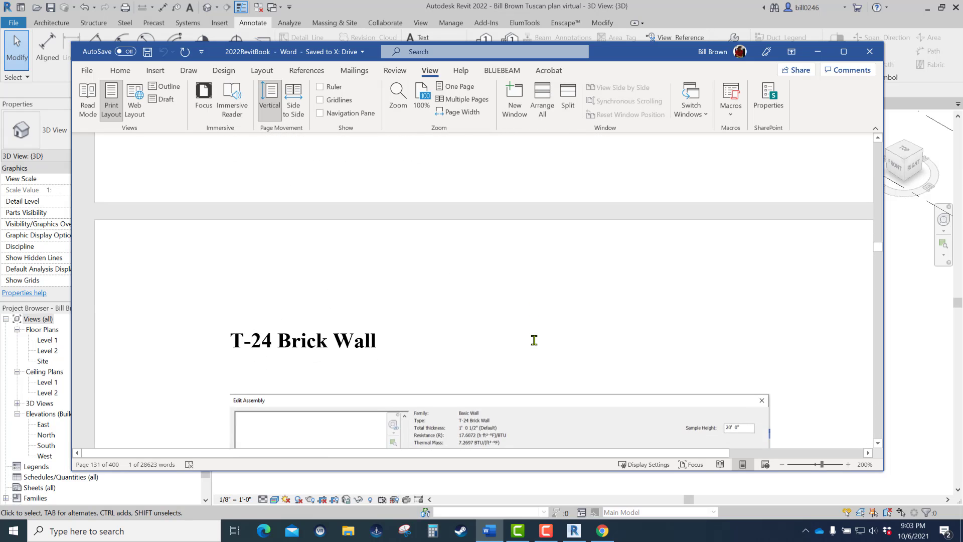
pyautogui.scroll(4, 535, 340)
pyautogui.scroll(-6, 534, 340)
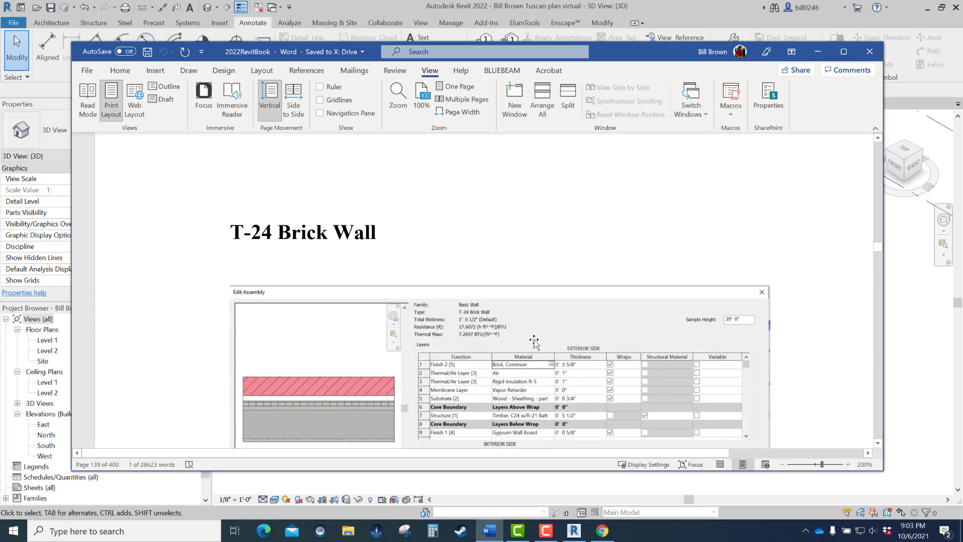
pyautogui.scroll(1, 529, 336)
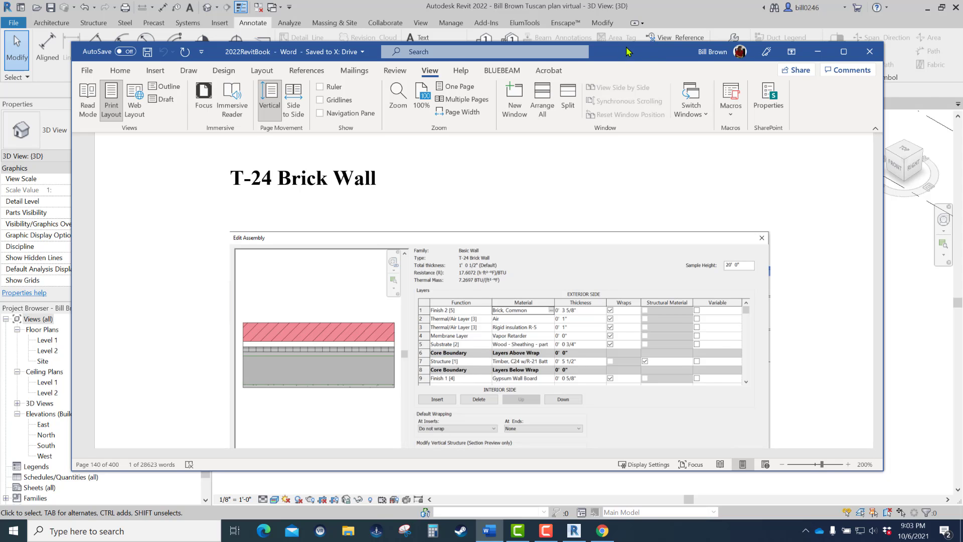
pyautogui.moveTo(628, 51); pyautogui.dragTo(962, 15)
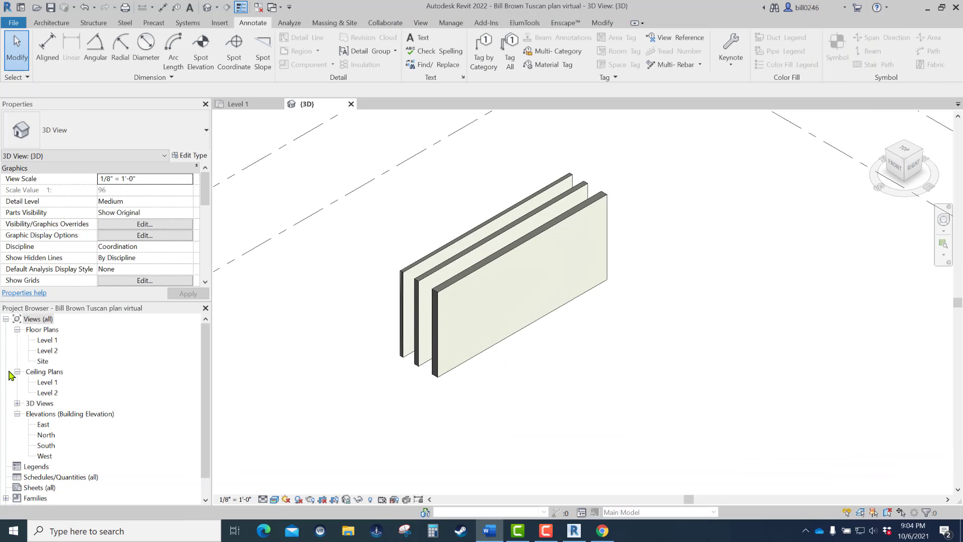
# - On the Level 1 plan, create a similar parallel wall about 23' long, about 2'-6" beyond the existing stucco exterior wall
pyautogui.doubleClick(47, 340)
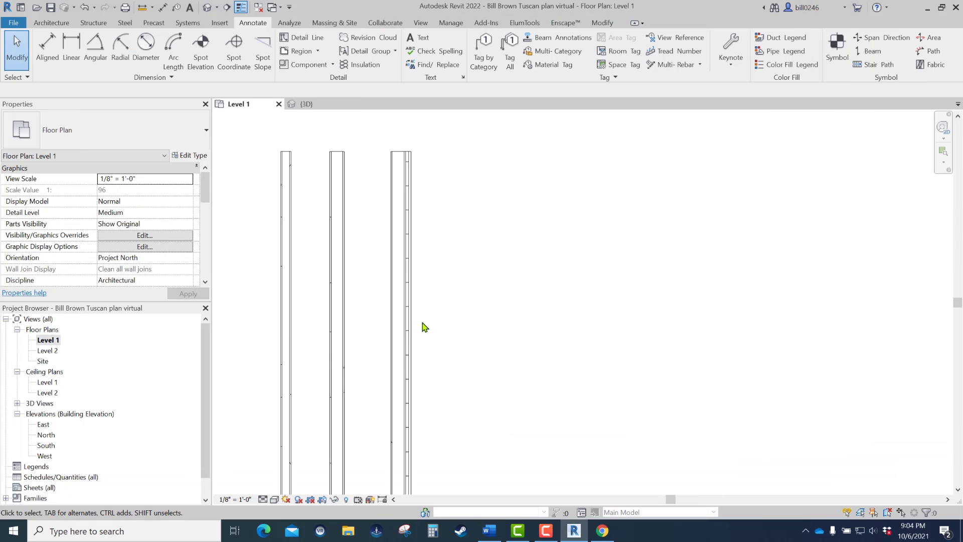
pyautogui.click(412, 295)
pyautogui.scroll(-2, 412, 295)
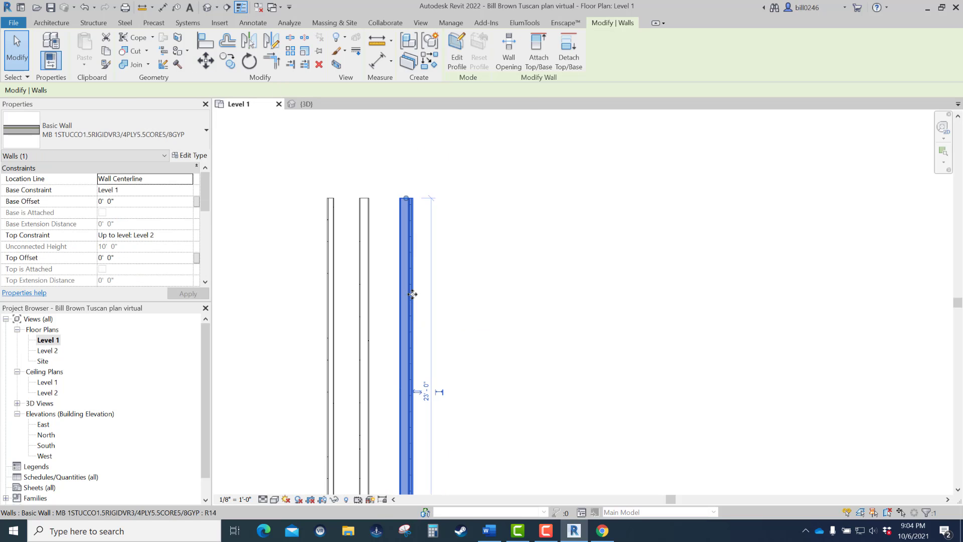
pyautogui.rightClick(413, 295)
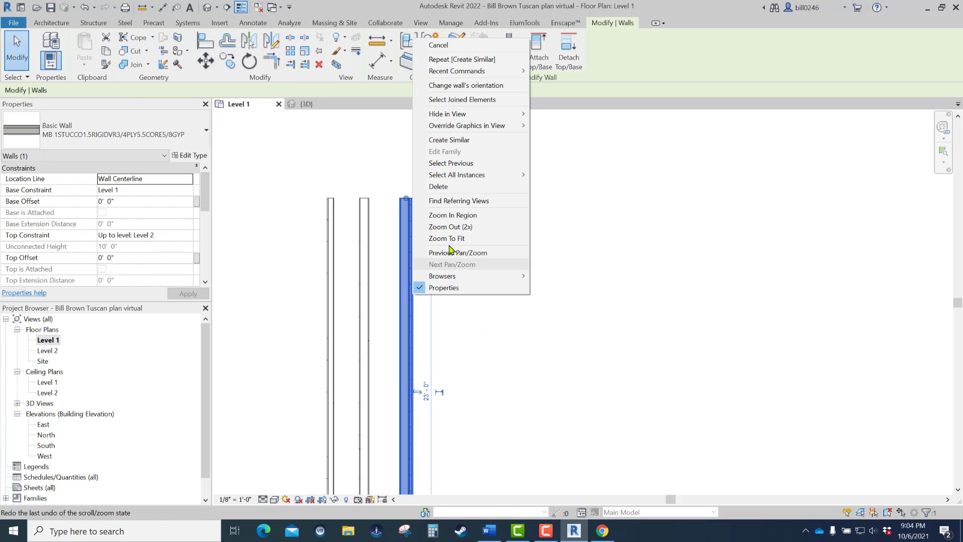
pyautogui.click(480, 139)
pyautogui.click(448, 198)
pyautogui.scroll(-1, 446, 315)
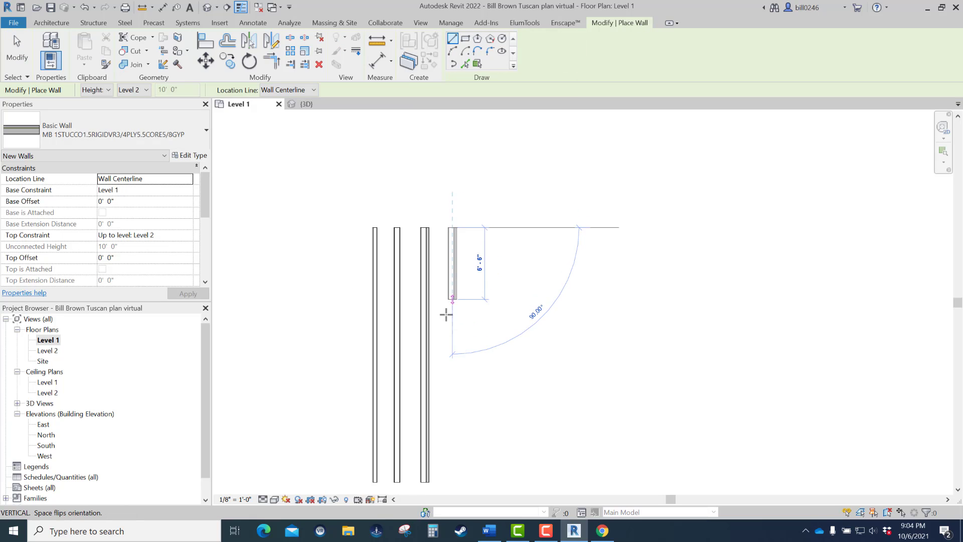
pyautogui.moveTo(446, 314); pyautogui.dragTo(477, 262, button='middle')
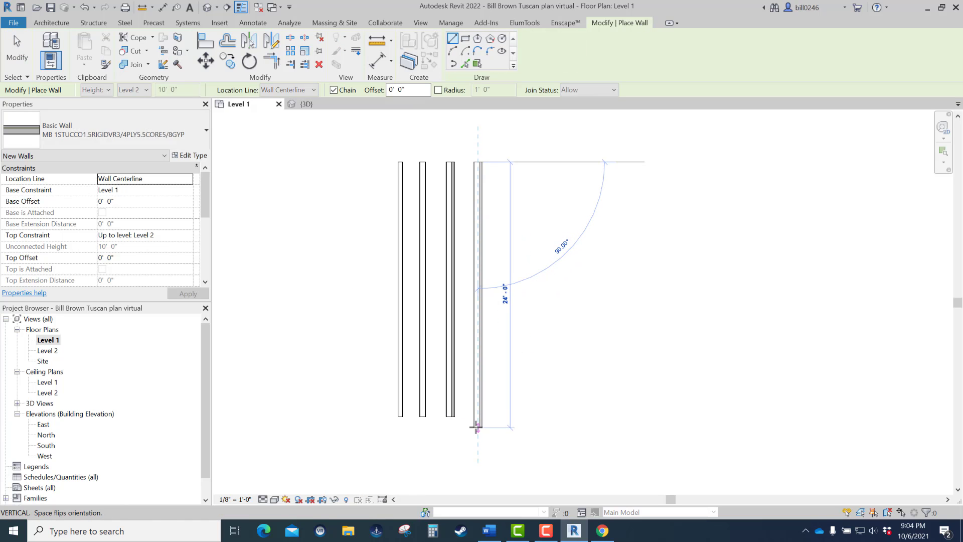
pyautogui.click(477, 428)
pyautogui.press('Escape')
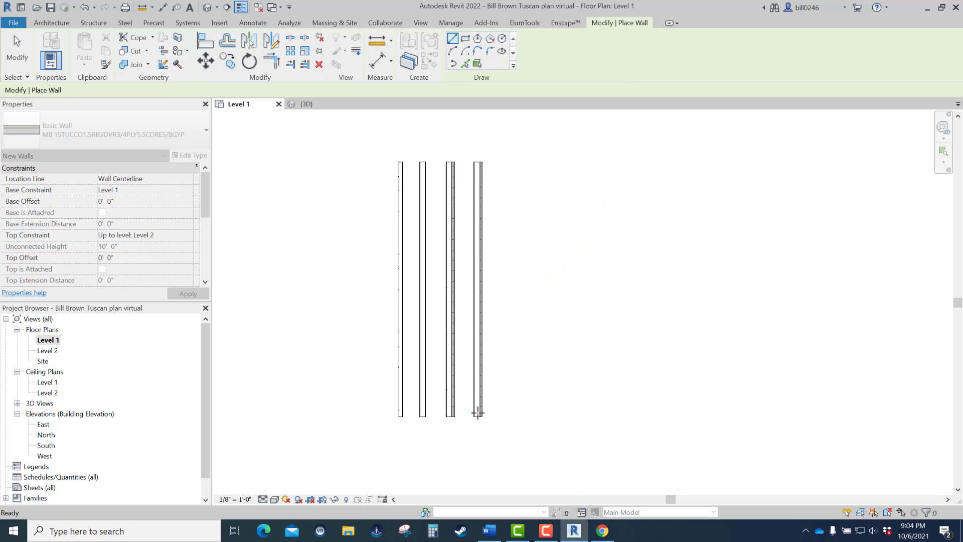
pyautogui.press('Escape')
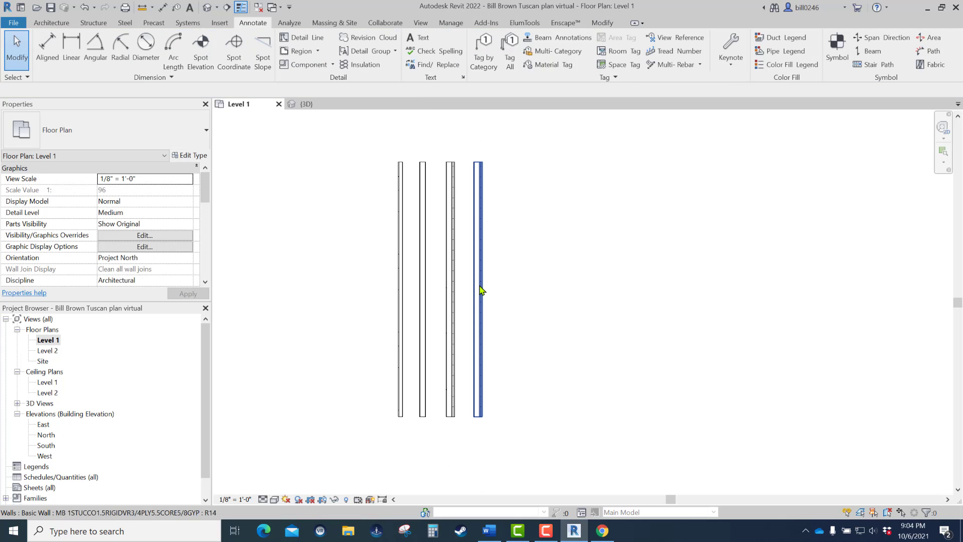
# - Duplicate the new wall's type and name it MB T-24 Brick wall
pyautogui.click(480, 290)
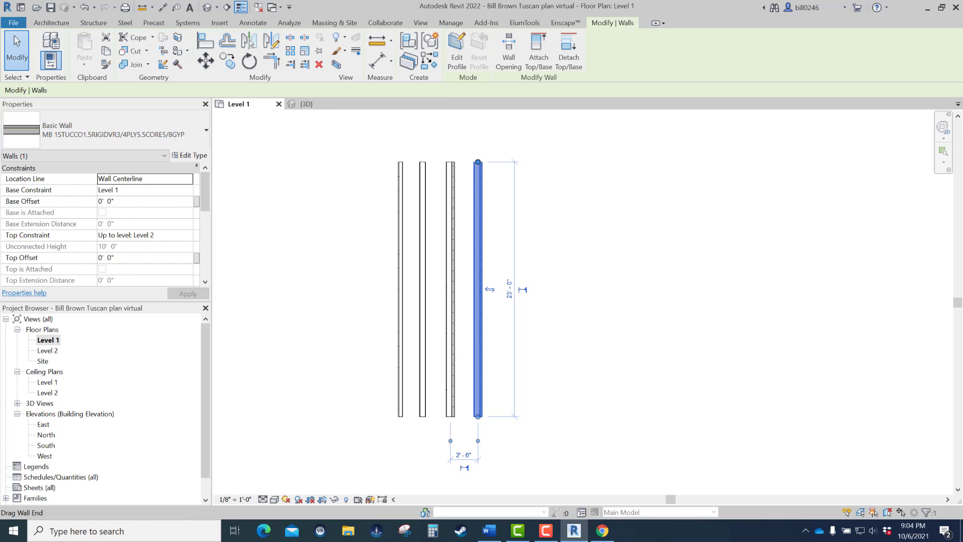
pyautogui.click(189, 155)
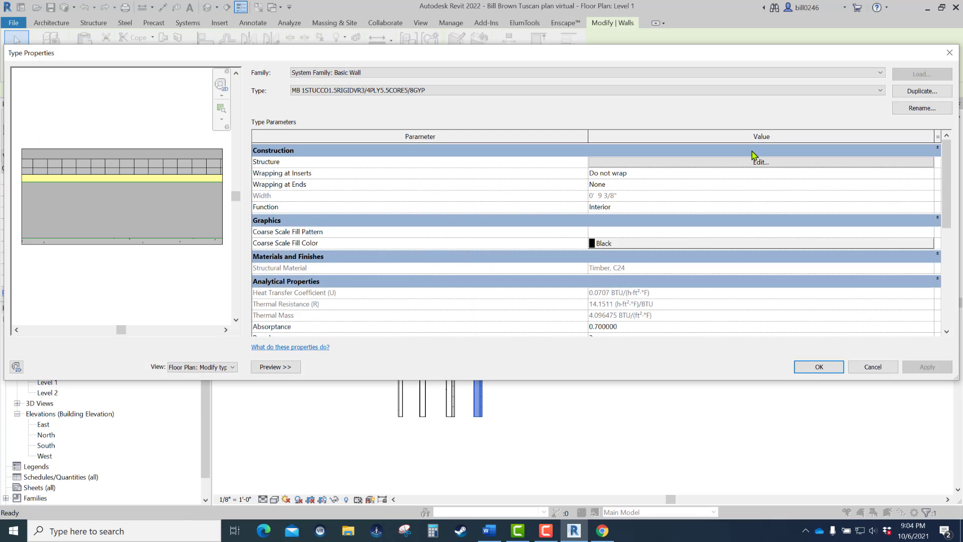
pyautogui.click(926, 91)
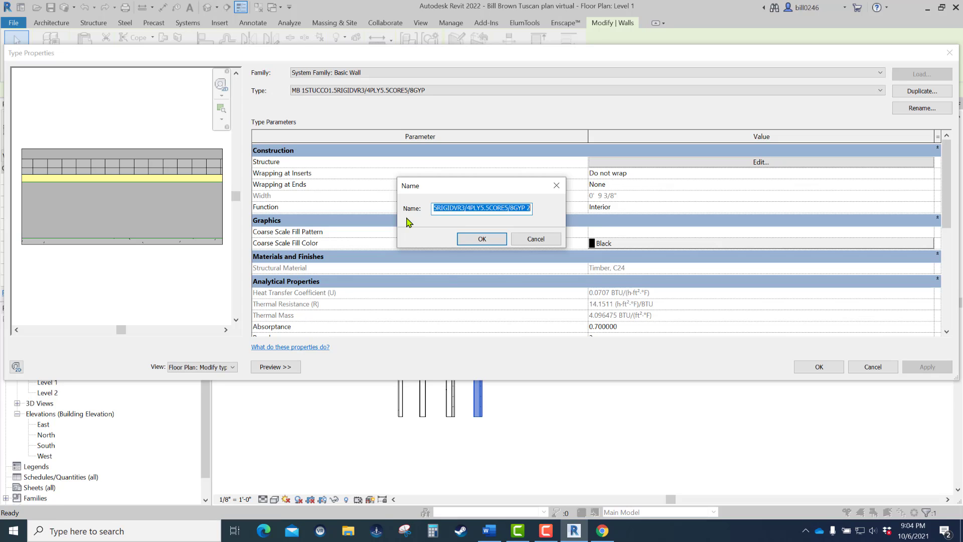
pyautogui.write('MB T-24 Brick wall')
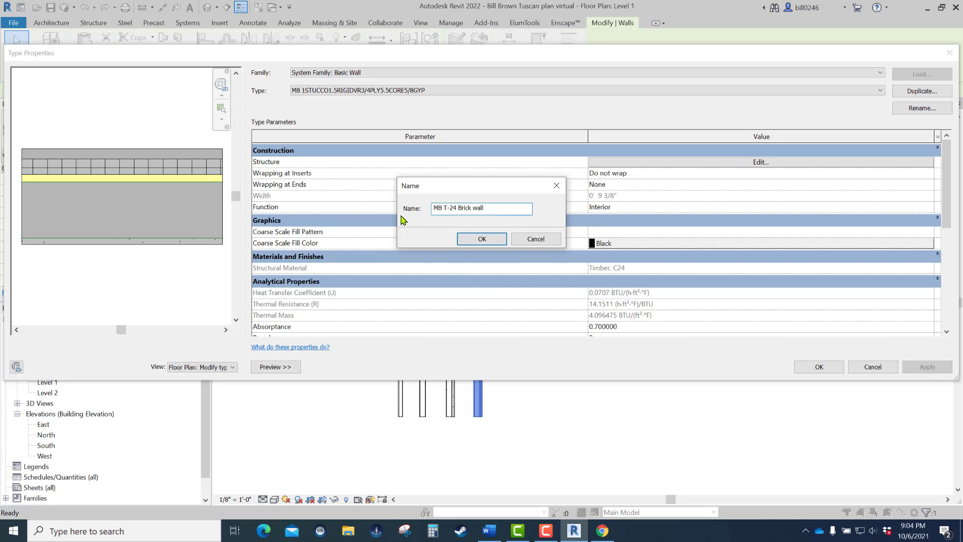
pyautogui.click(481, 239)
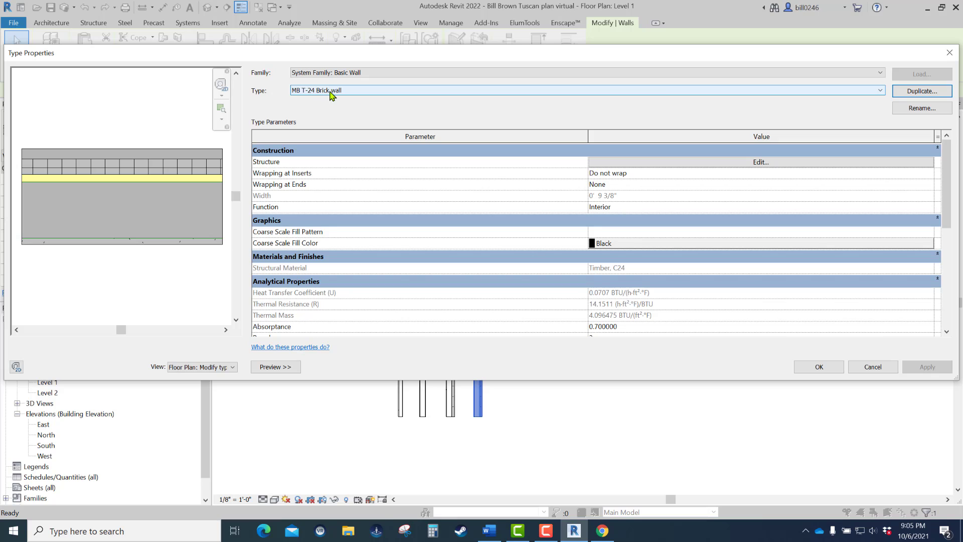
# - Edit the brick wall type's structure and insert a new layer between the rigid insulation and the plywood sheathing
pyautogui.click(771, 166)
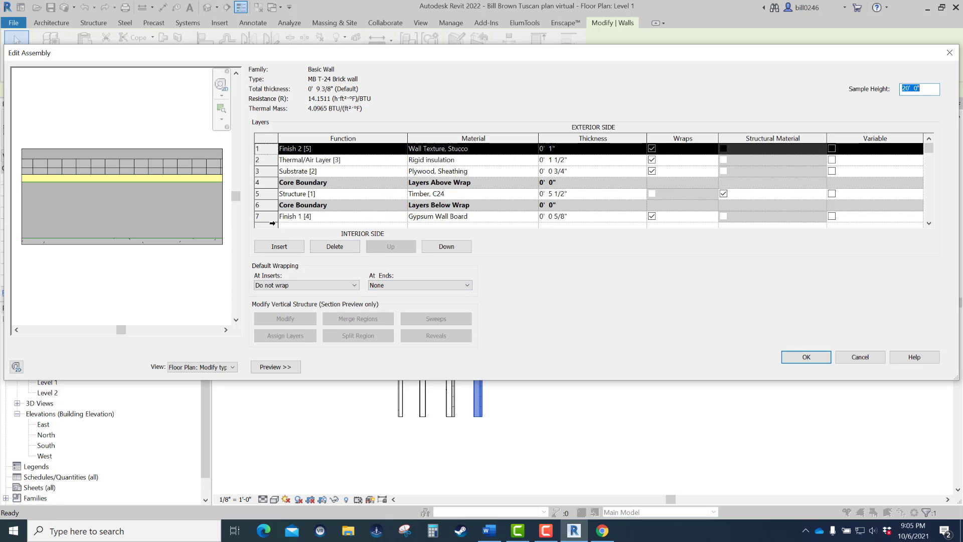
pyautogui.click(267, 217)
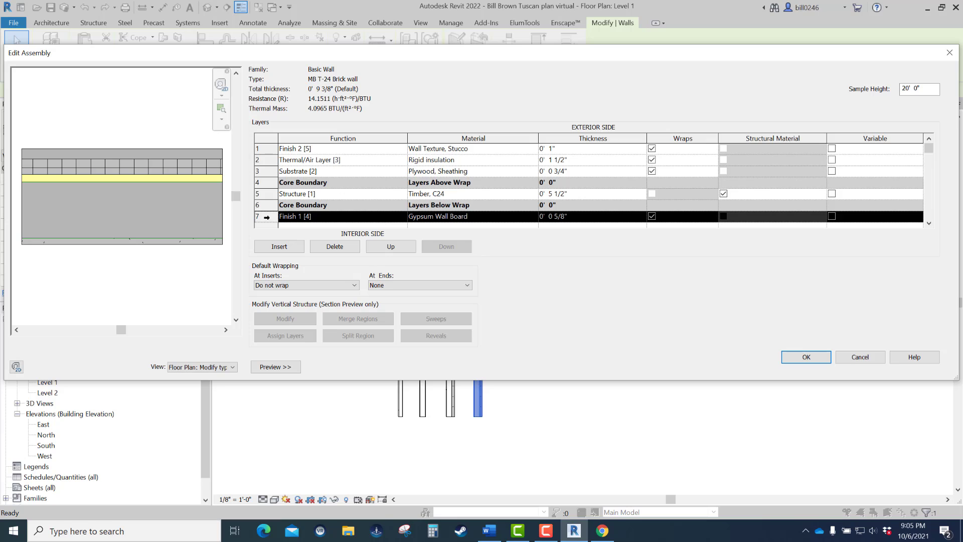
pyautogui.click(266, 194)
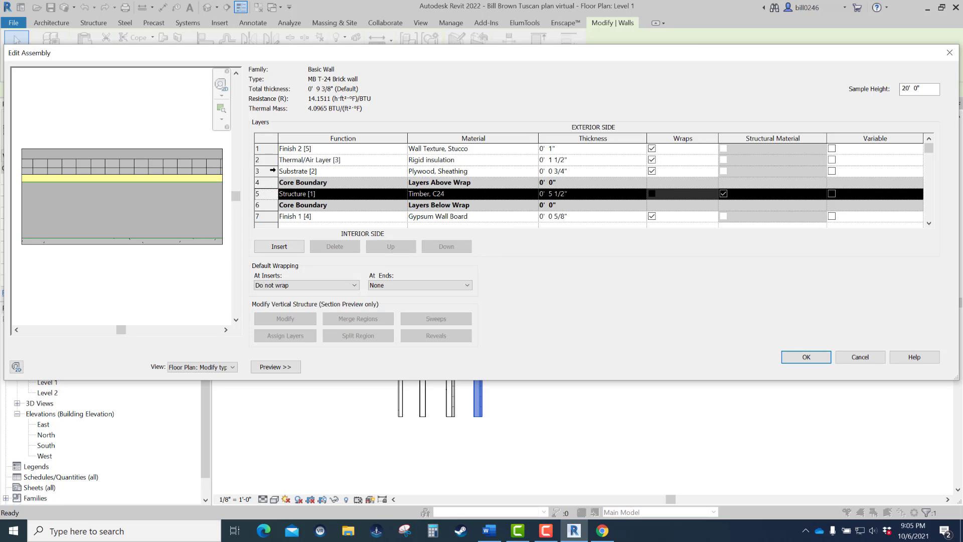
pyautogui.click(272, 171)
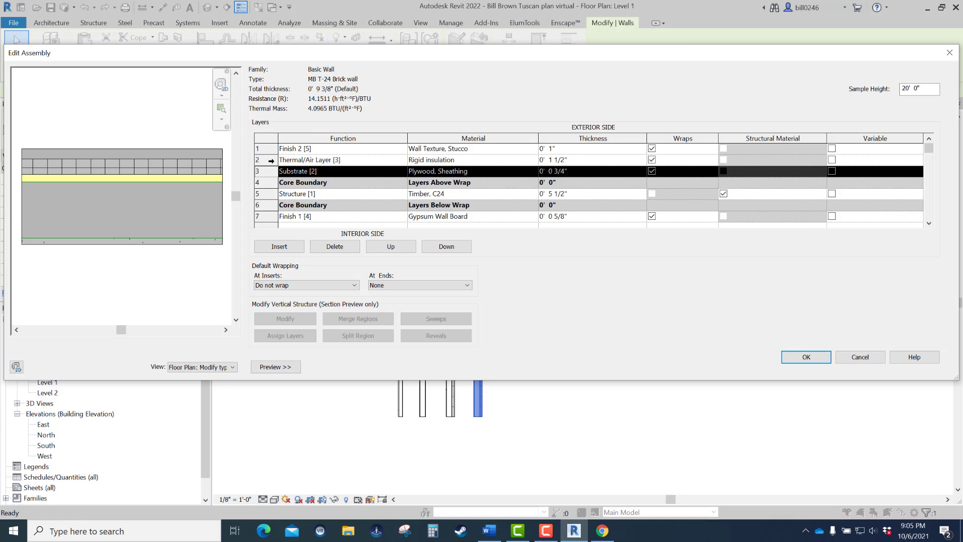
pyautogui.click(270, 160)
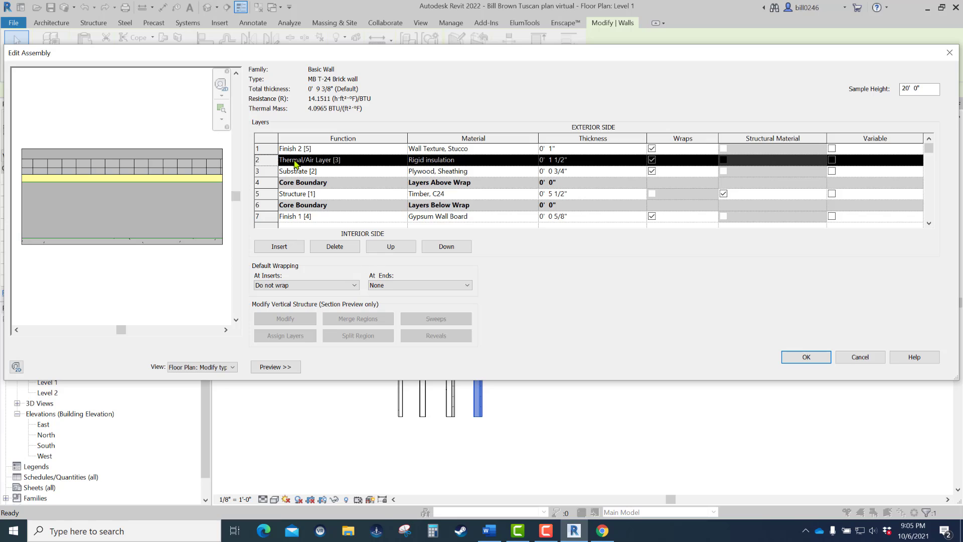
pyautogui.click(280, 246)
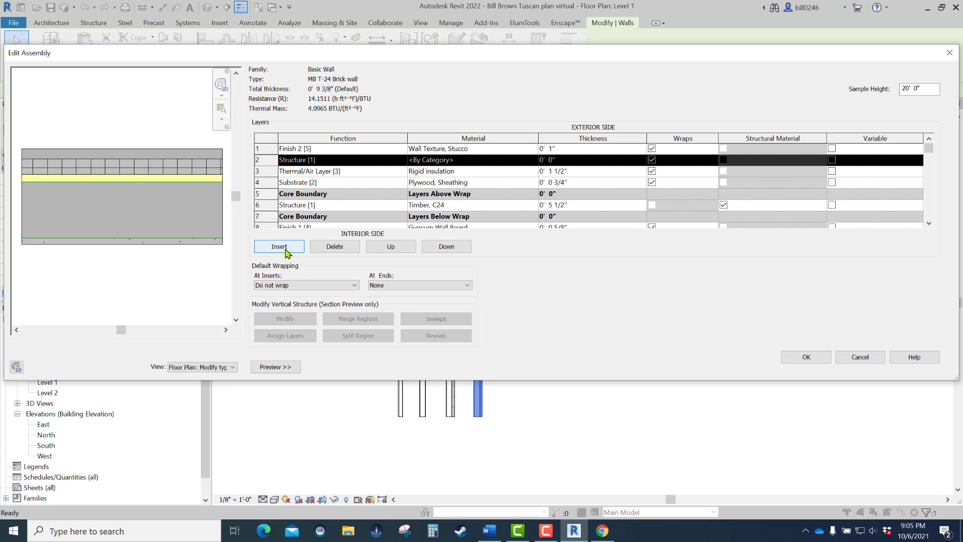
pyautogui.click(448, 247)
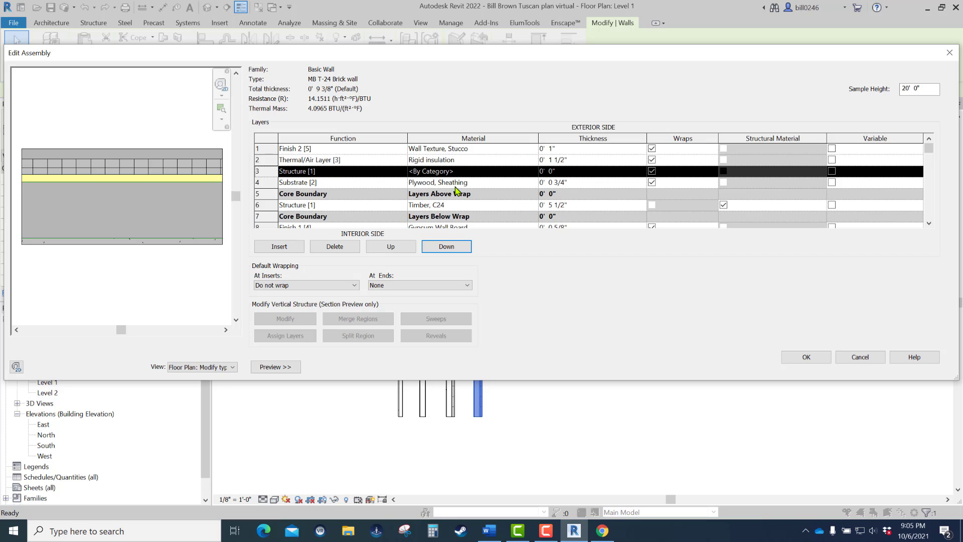
# - Make the new layer between the rigid insulation and plywood sheathing a Membrane Layer with the Vapor Retarder material
pyautogui.click(401, 175)
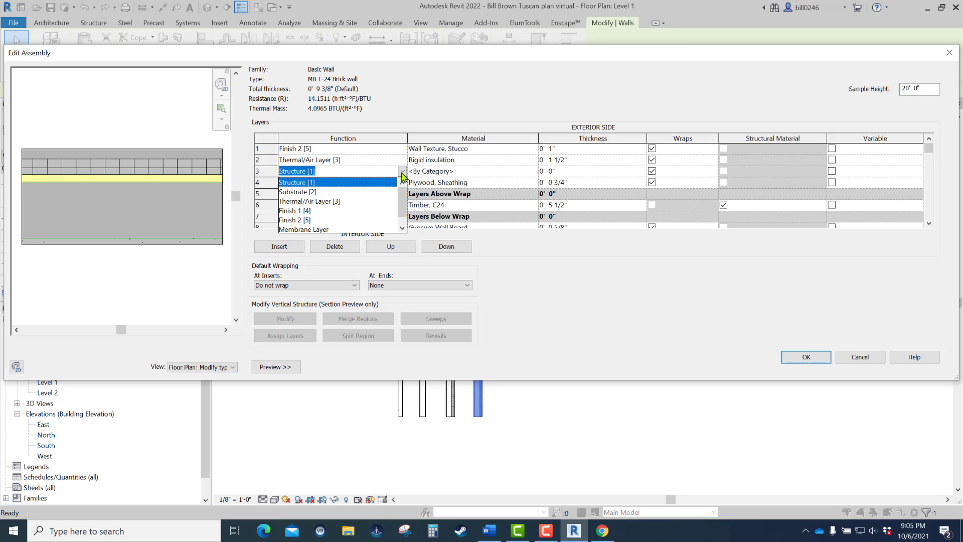
pyautogui.click(294, 230)
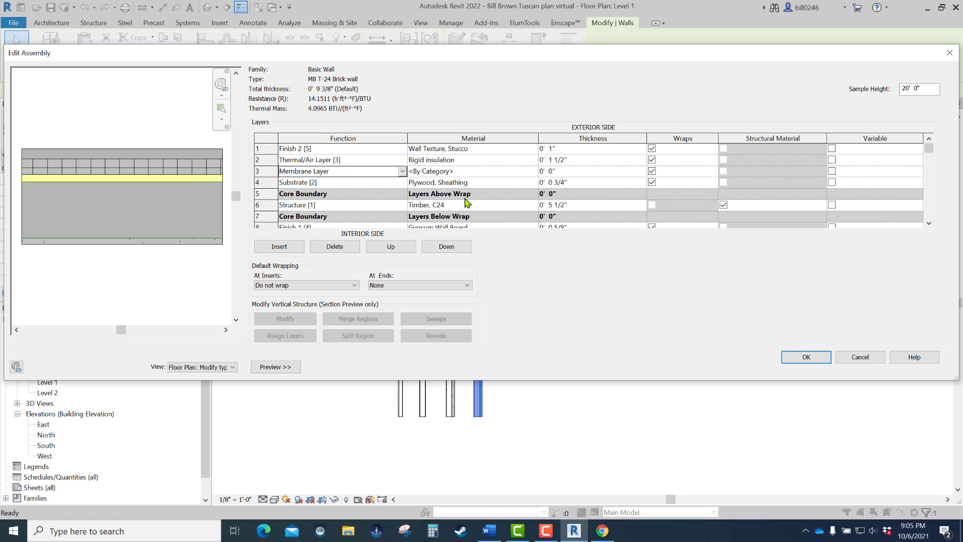
pyautogui.click(536, 172)
pyautogui.click(536, 172)
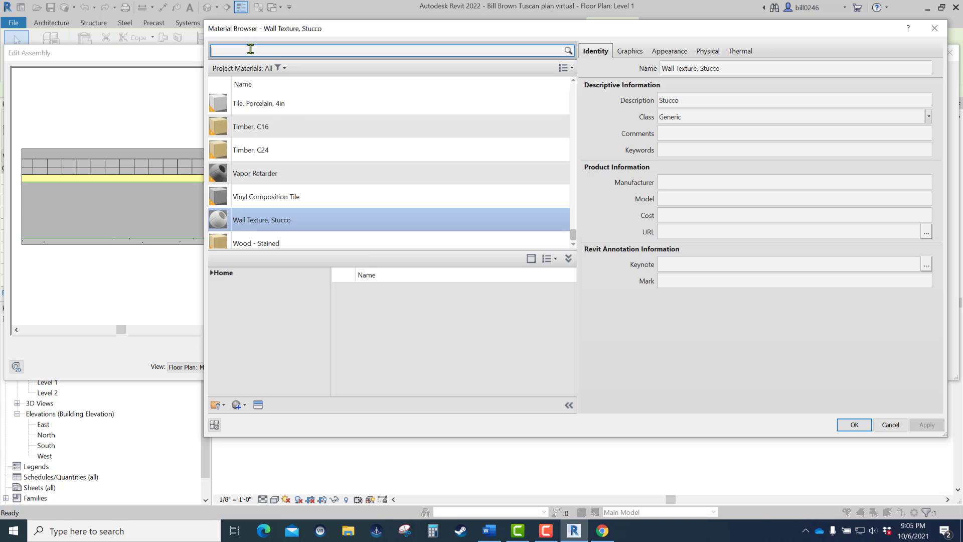
pyautogui.click(277, 173)
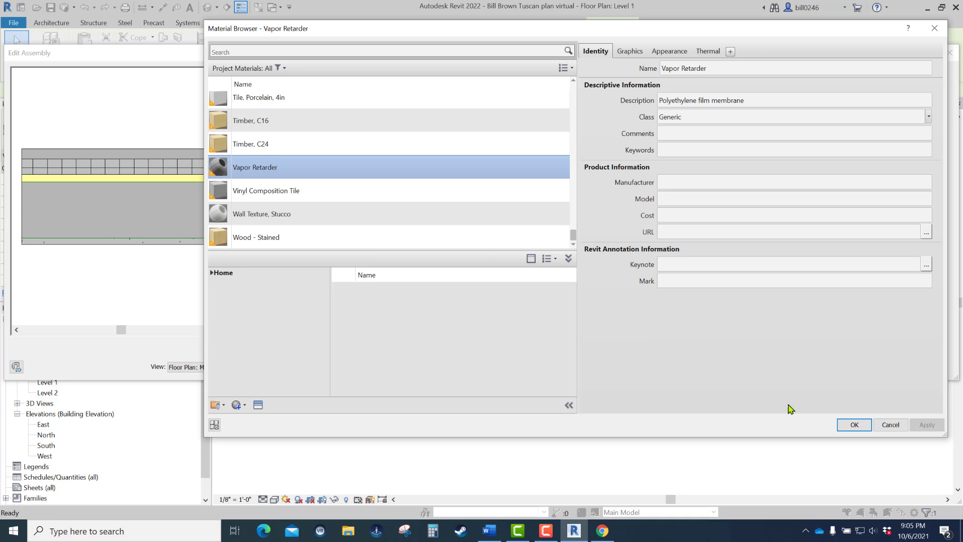
pyautogui.click(855, 425)
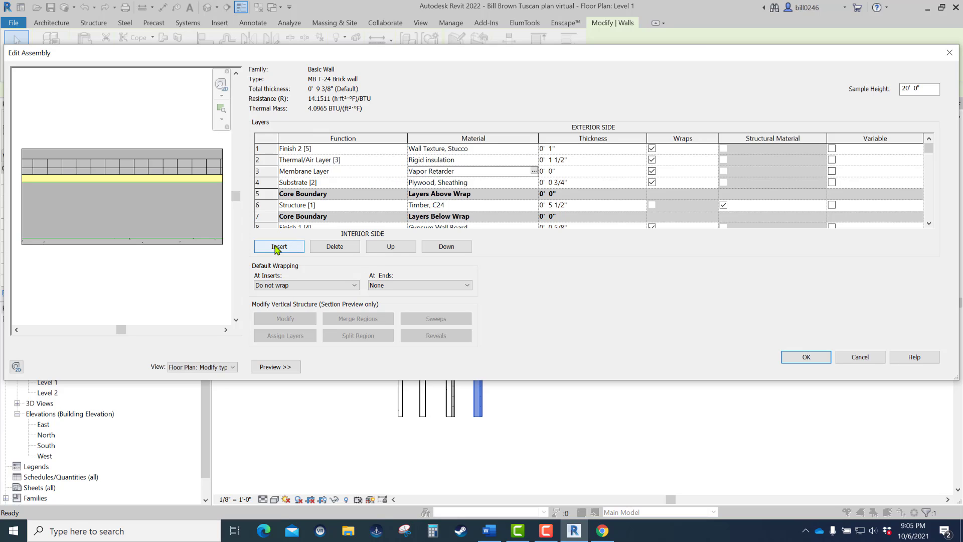
pyautogui.press('ctrl')
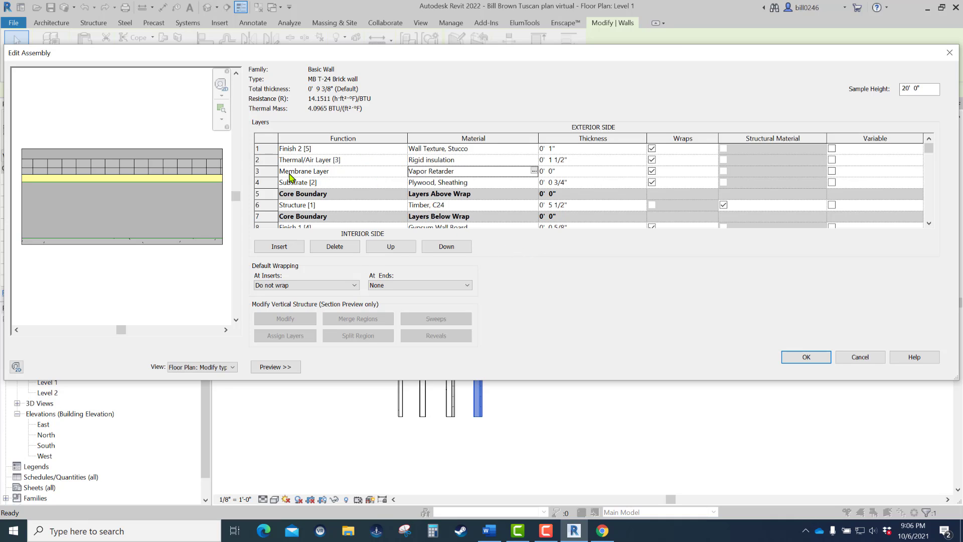
# - Set the rigid insulation layer's thickness to 1"
pyautogui.click(268, 159)
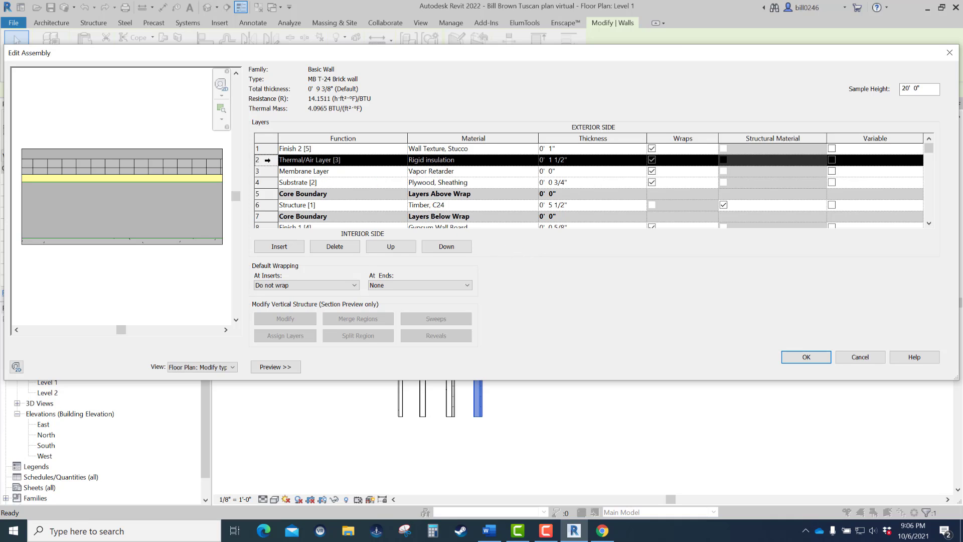
pyautogui.click(599, 161)
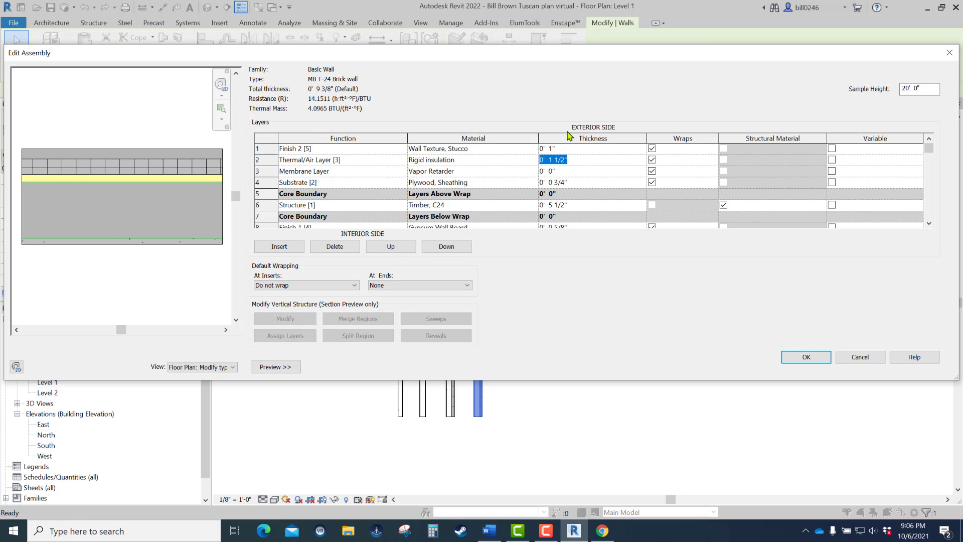
pyautogui.press('Delete')
pyautogui.press('Return')
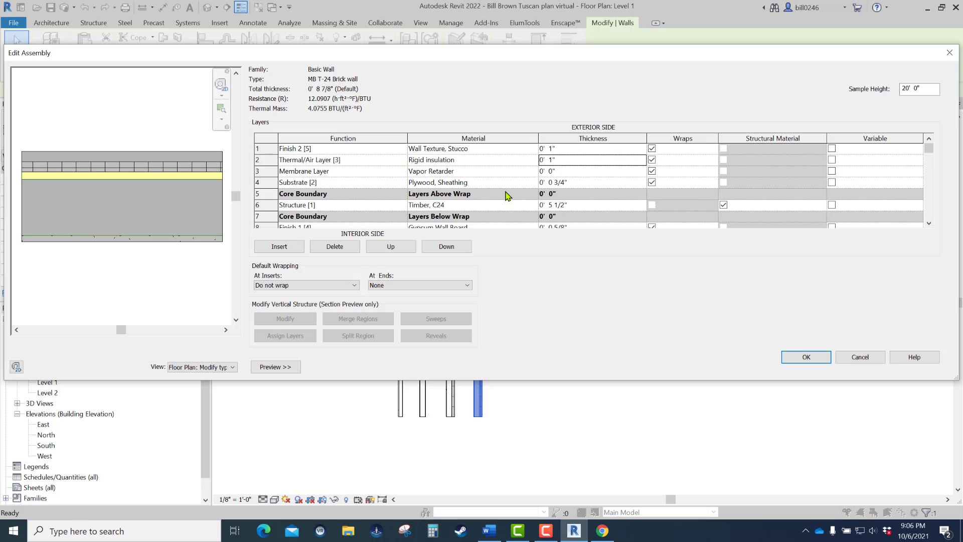
# - Insert a layer between the stucco finish and the rigid insulation, with the function Thermal/Air Layer [3]
pyautogui.click(264, 147)
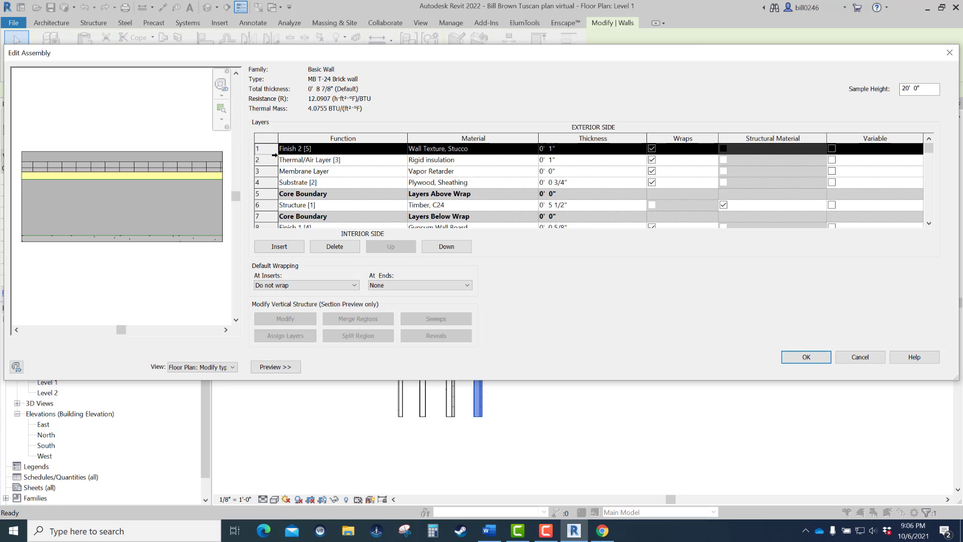
pyautogui.click(282, 248)
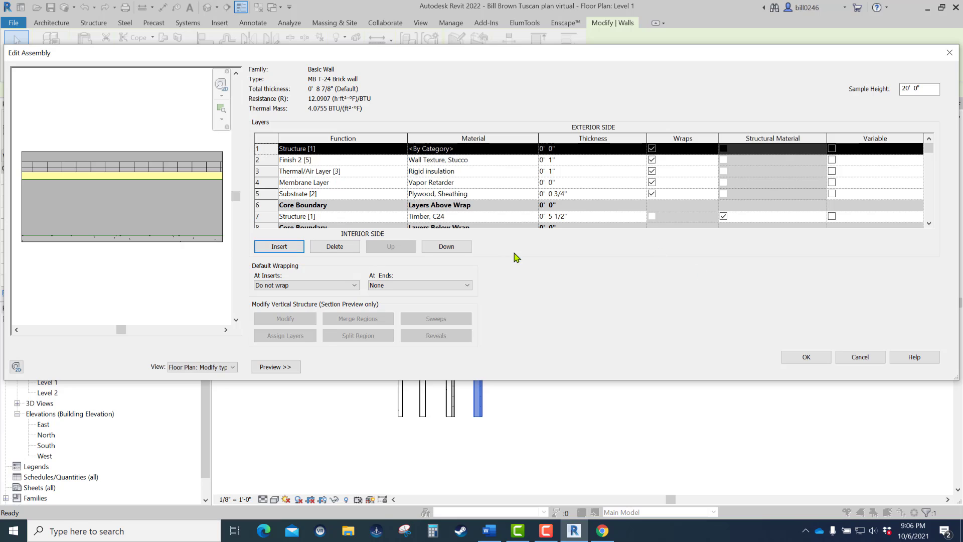
pyautogui.click(456, 248)
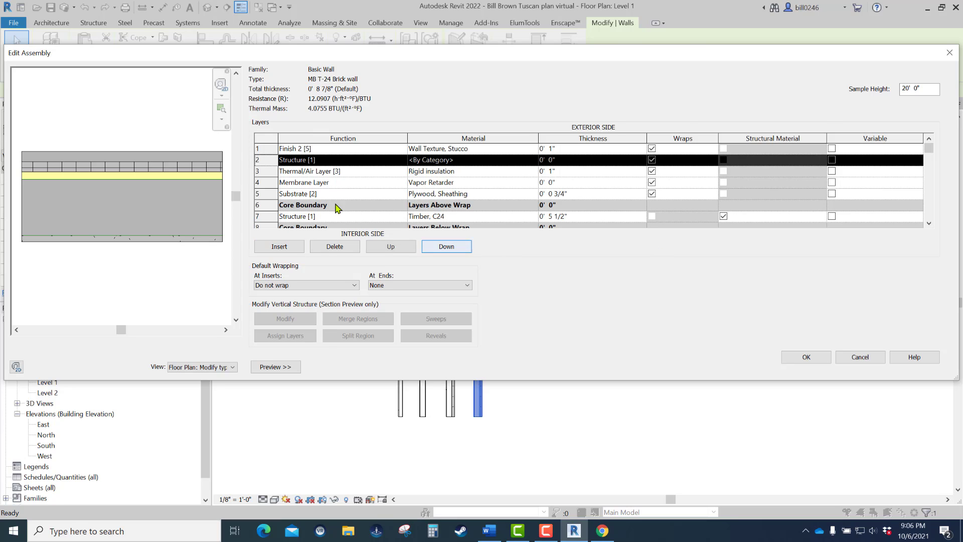
pyautogui.click(401, 160)
pyautogui.click(401, 159)
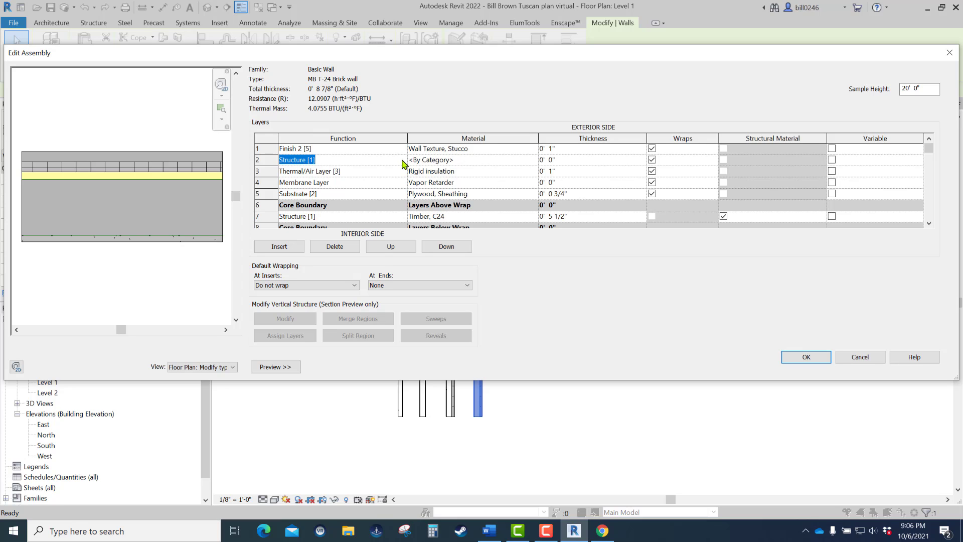
pyautogui.click(403, 161)
pyautogui.click(304, 196)
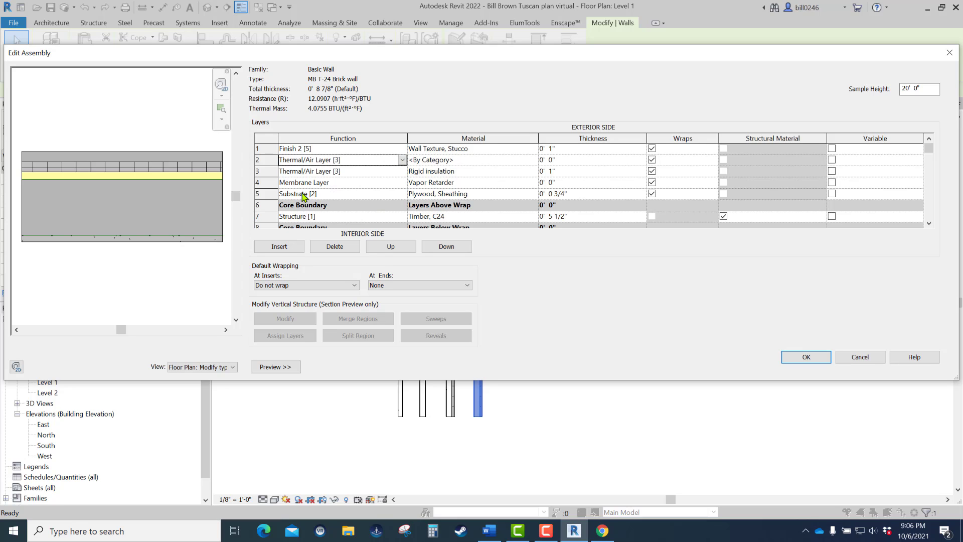
# - Assign the Air material to the new thermal/air layer and set its thickness to 1"
pyautogui.click(531, 161)
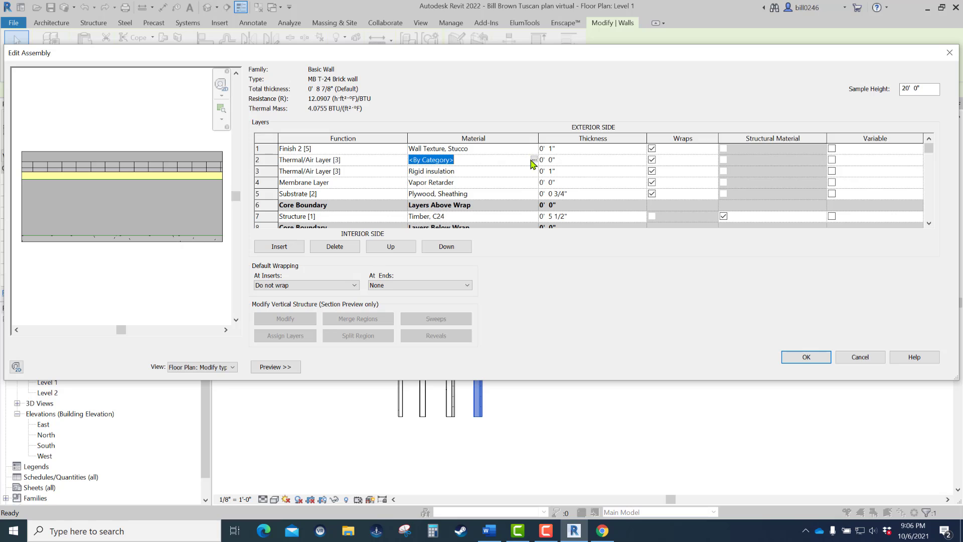
pyautogui.click(535, 160)
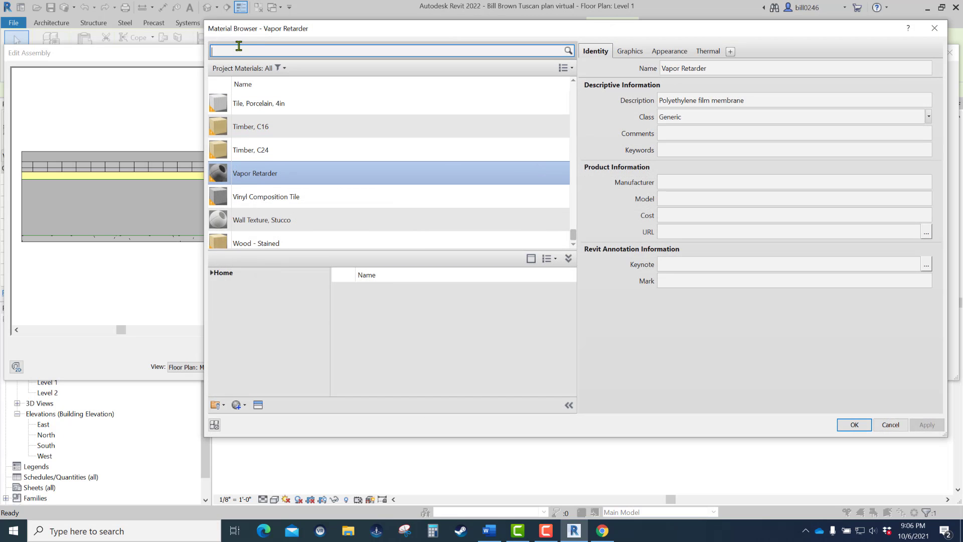
pyautogui.write('ai')
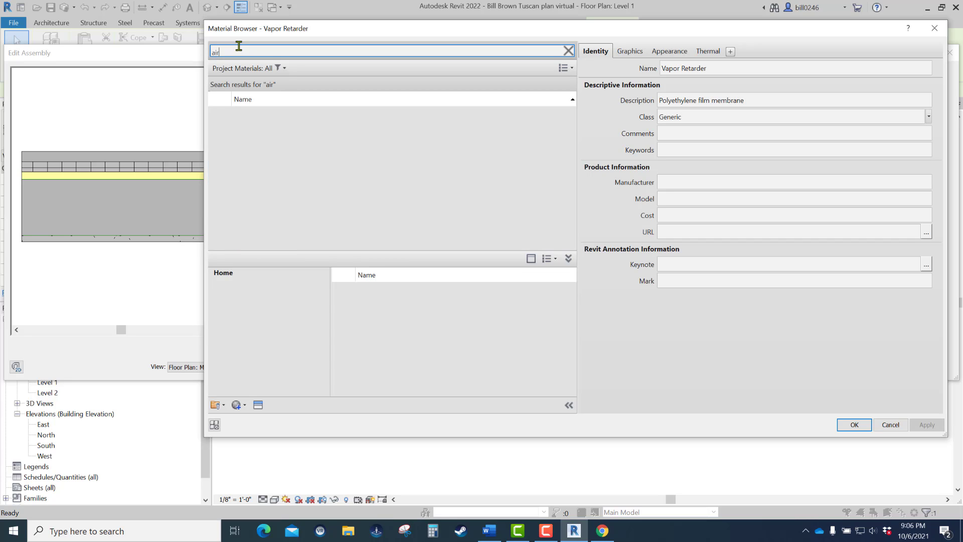
pyautogui.write('r')
pyautogui.click(243, 119)
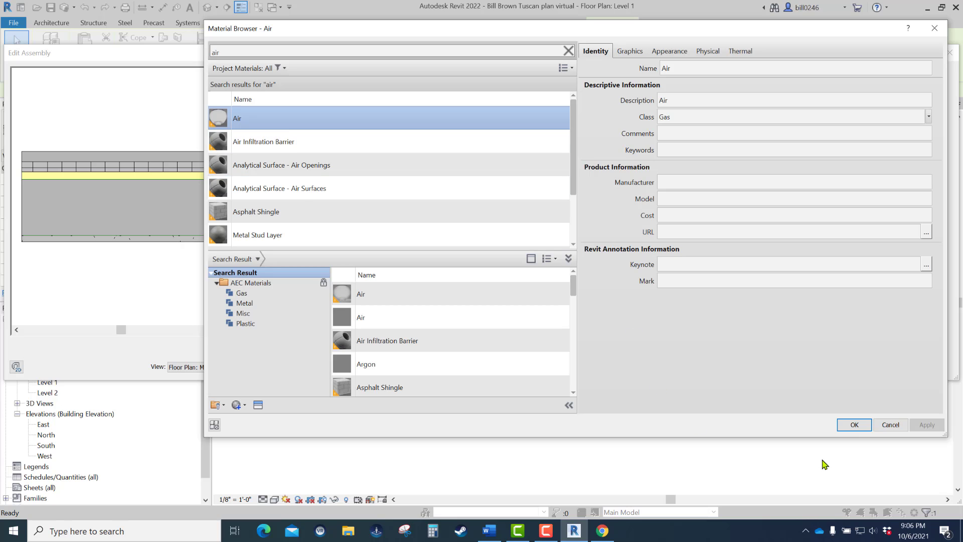
pyautogui.click(854, 425)
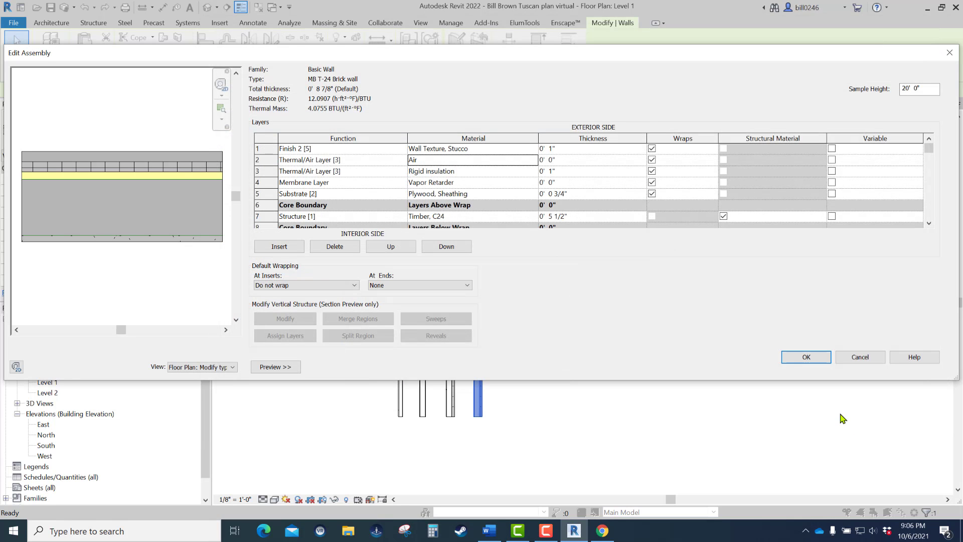
pyautogui.click(572, 160)
pyautogui.write("0'")
pyautogui.write('  1')
pyautogui.click(637, 195)
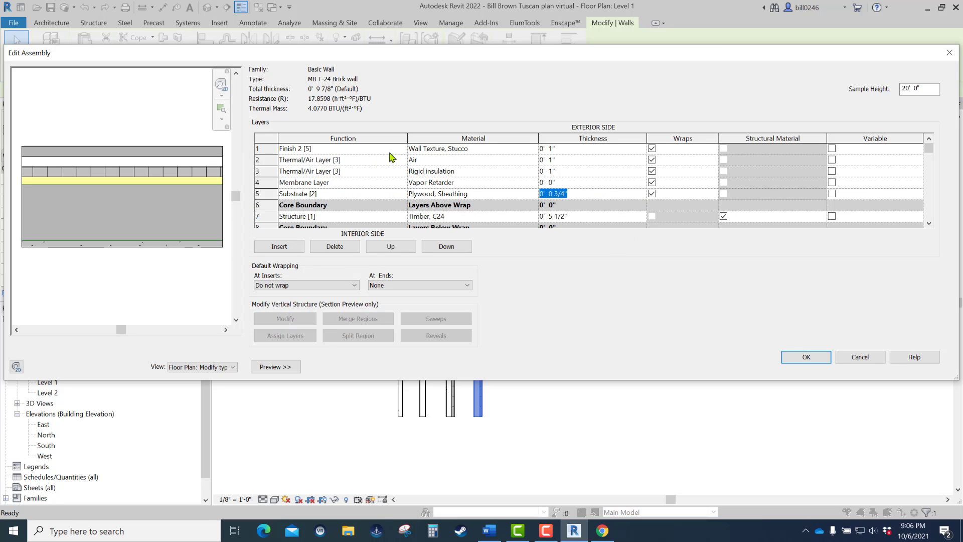
# - Change the material of the exterior Finish 2 [5] layer to Brick, Common
pyautogui.click(536, 149)
pyautogui.click(535, 149)
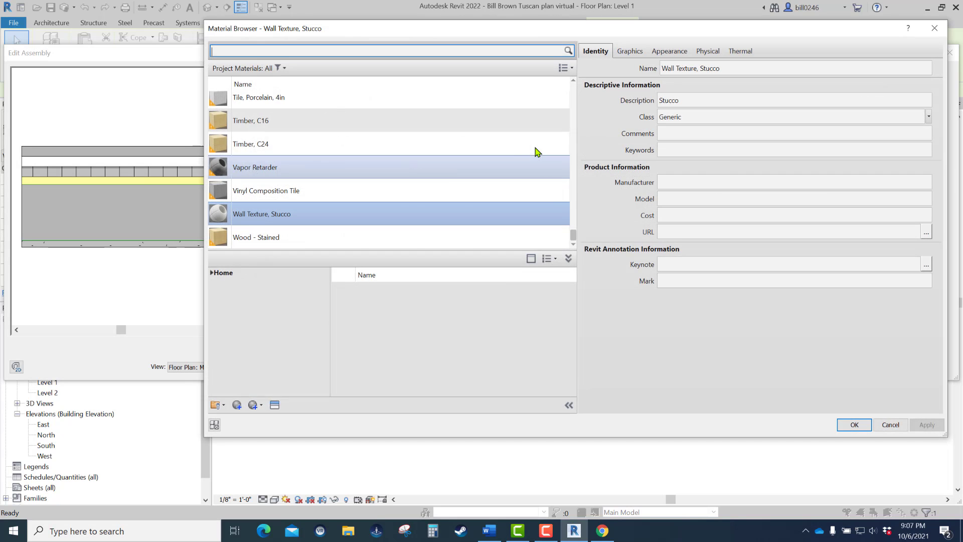
pyautogui.click(260, 55)
pyautogui.write('br')
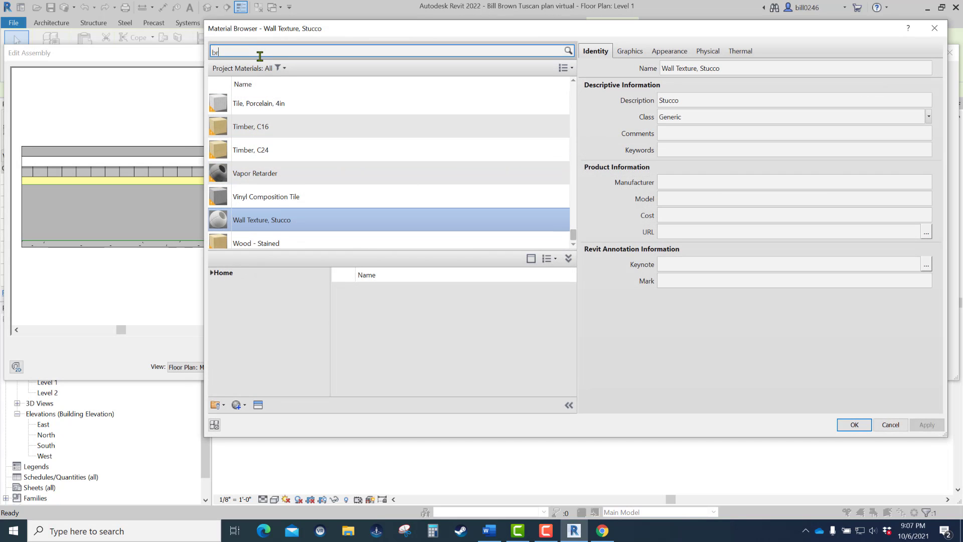
pyautogui.write('ic')
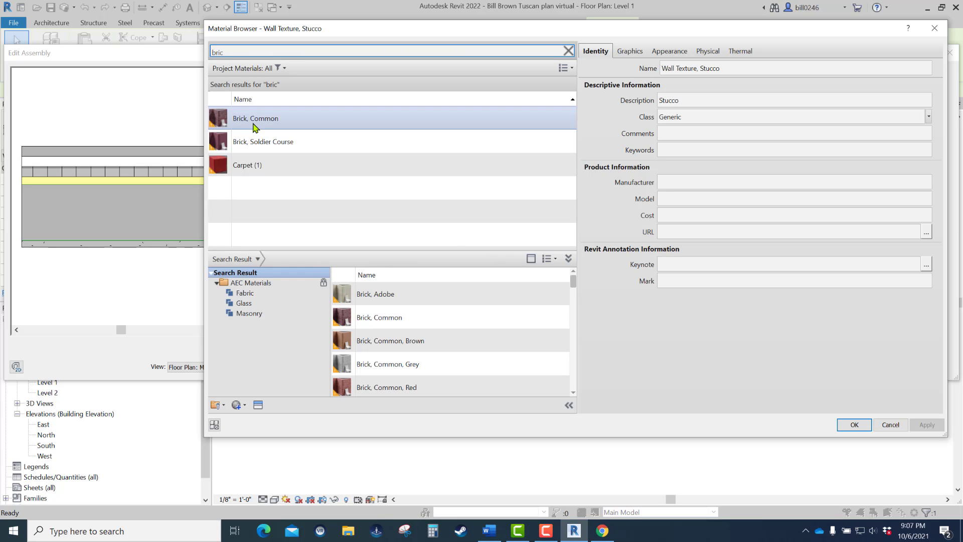
pyautogui.click(264, 122)
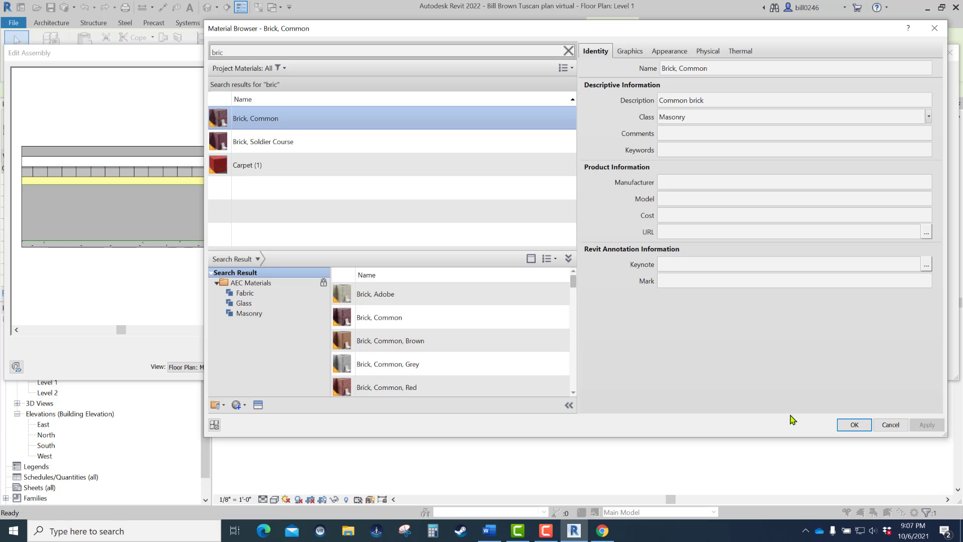
pyautogui.click(855, 425)
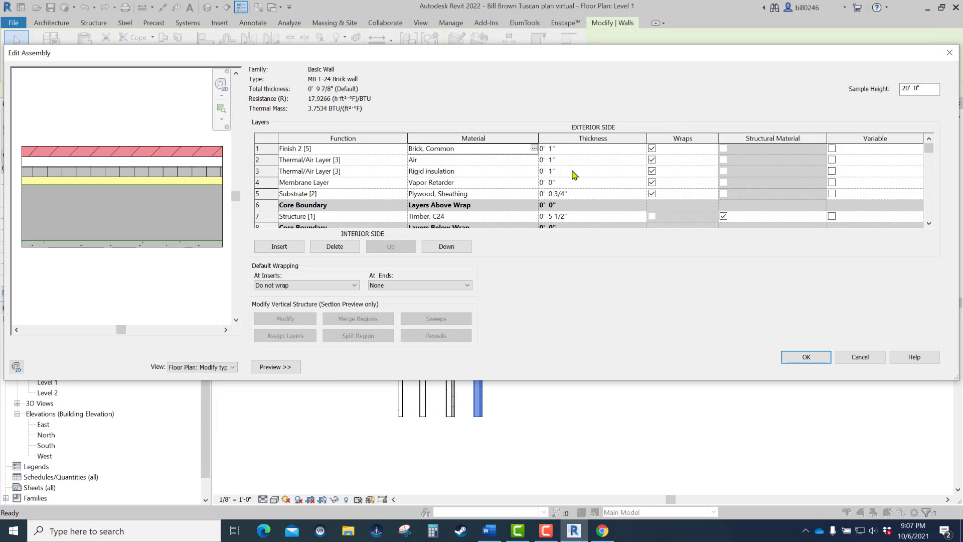
# - Set the brick layer's thickness to 3 5/8" and accept the finished brick wall assembly and type properties
pyautogui.click(584, 149)
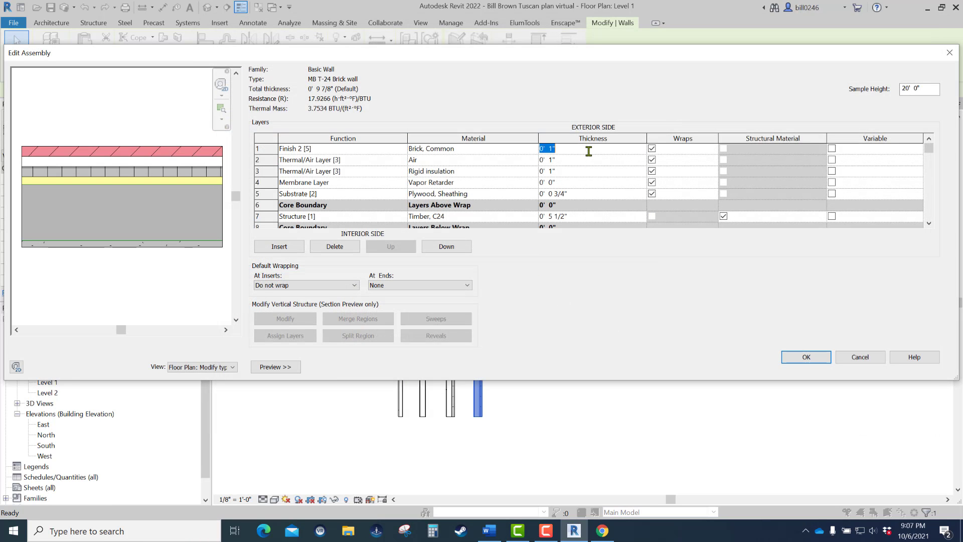
pyautogui.write('0 3 5/8')
pyautogui.click(612, 185)
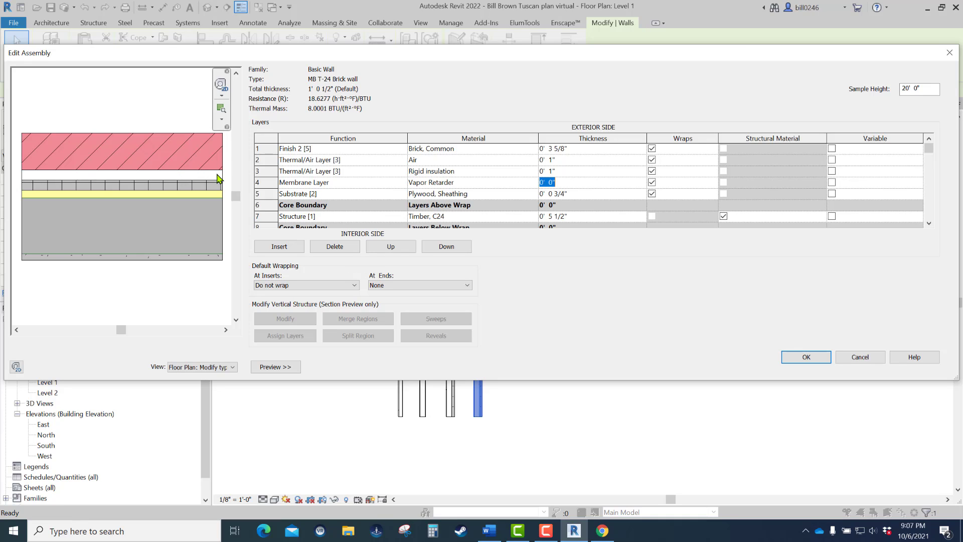
pyautogui.click(806, 362)
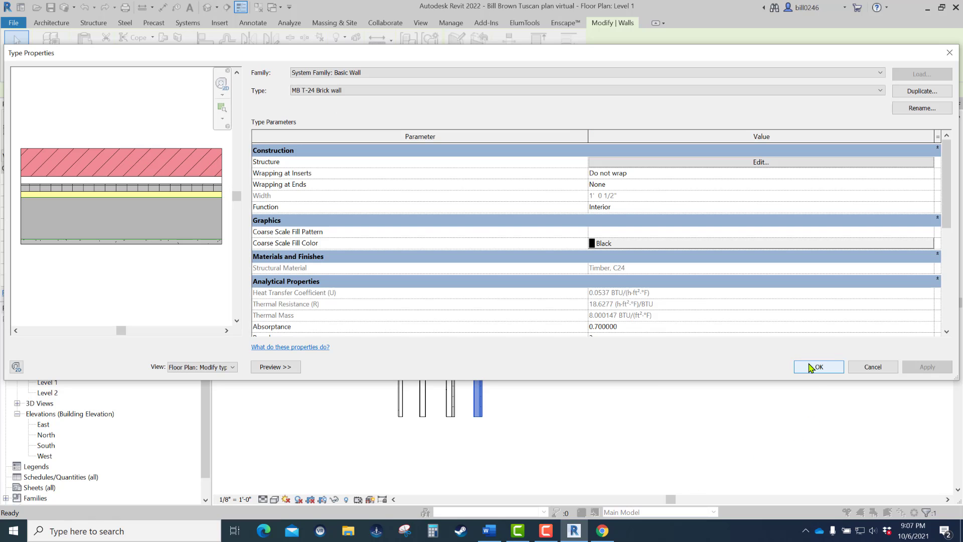
pyautogui.click(808, 365)
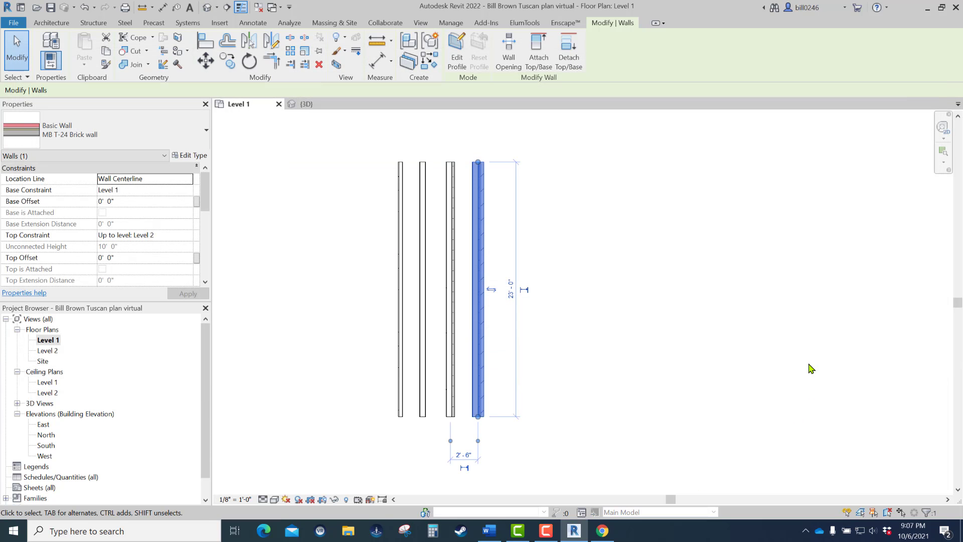
# - Edit the stucco exterior wall type's structure and insert a Membrane Layer between the rigid insulation and the plywood sheathing
pyautogui.click(497, 195)
pyautogui.scroll(4, 496, 199)
pyautogui.click(421, 176)
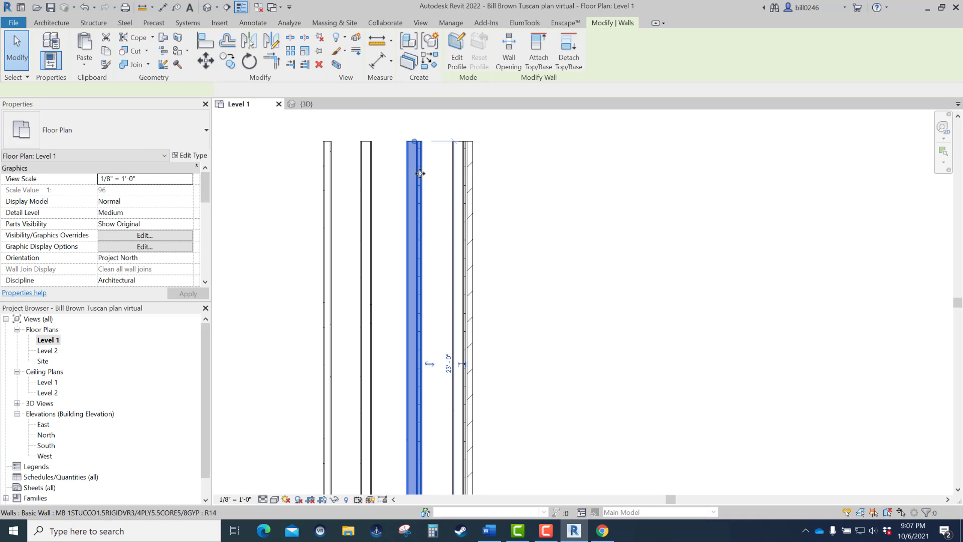
pyautogui.click(191, 156)
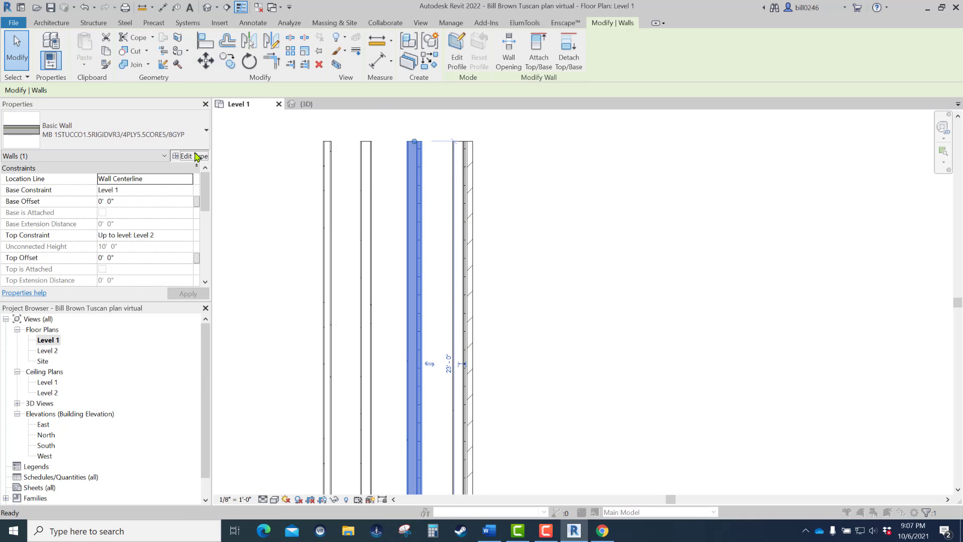
pyautogui.click(761, 164)
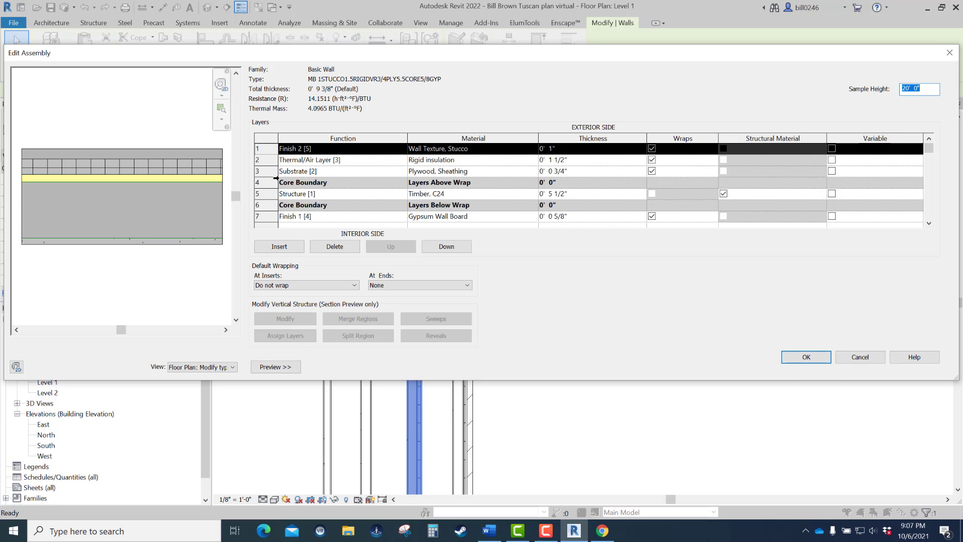
pyautogui.click(273, 171)
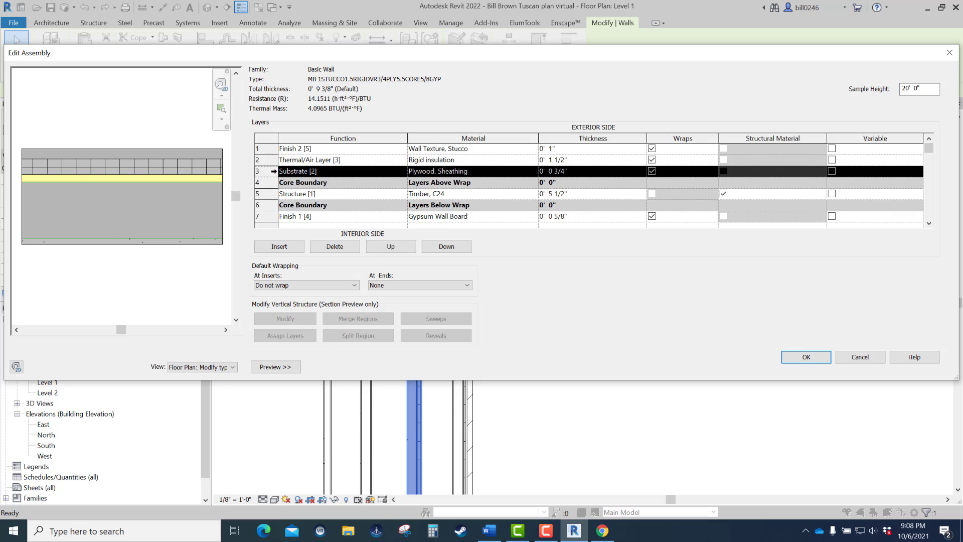
pyautogui.click(282, 247)
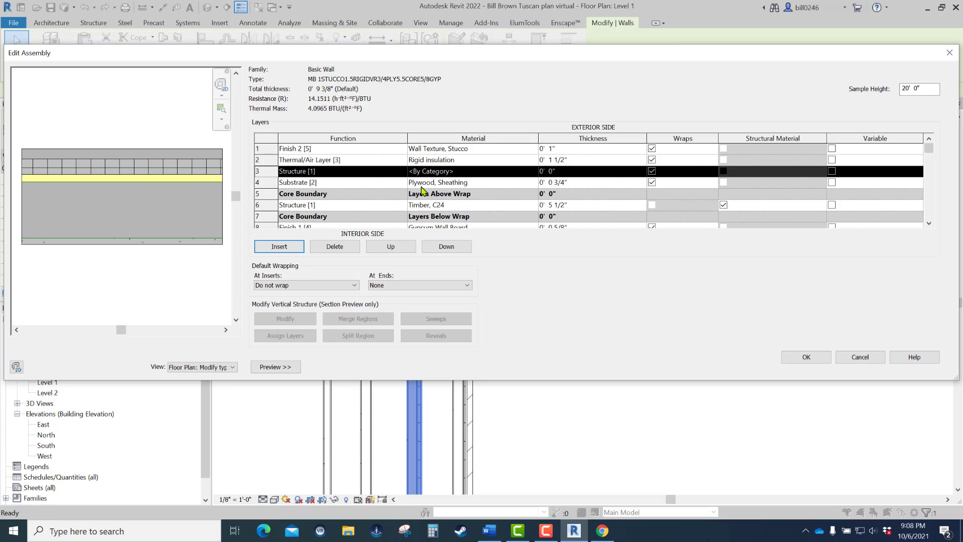
pyautogui.click(405, 171)
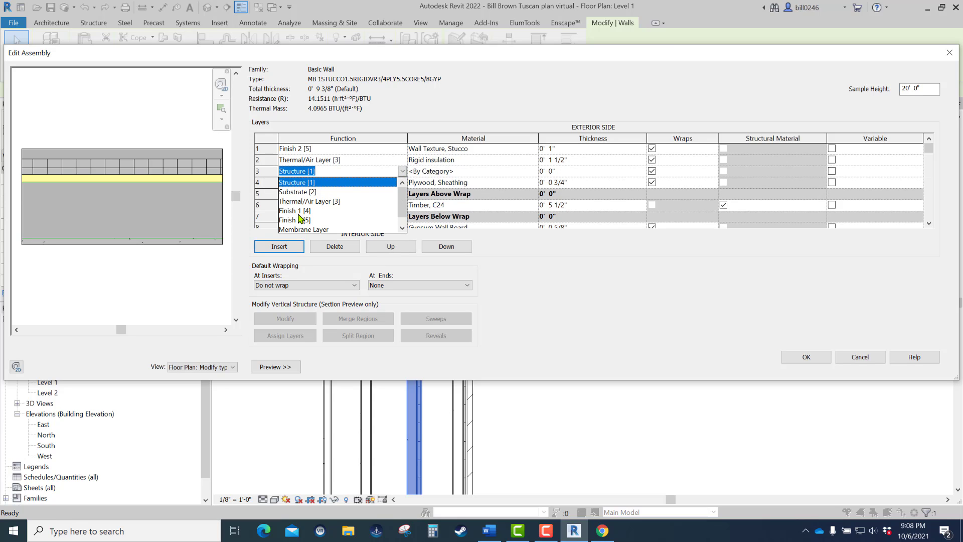
pyautogui.click(293, 230)
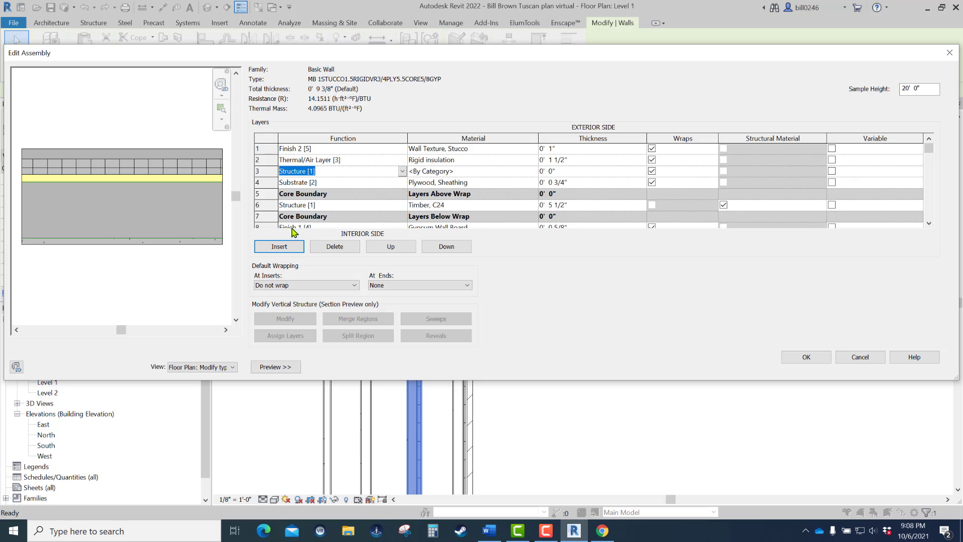
# - Assign the Vapor Retarder material to the stucco wall's new Membrane Layer and accept the assembly and type properties
pyautogui.click(532, 175)
pyautogui.click(534, 172)
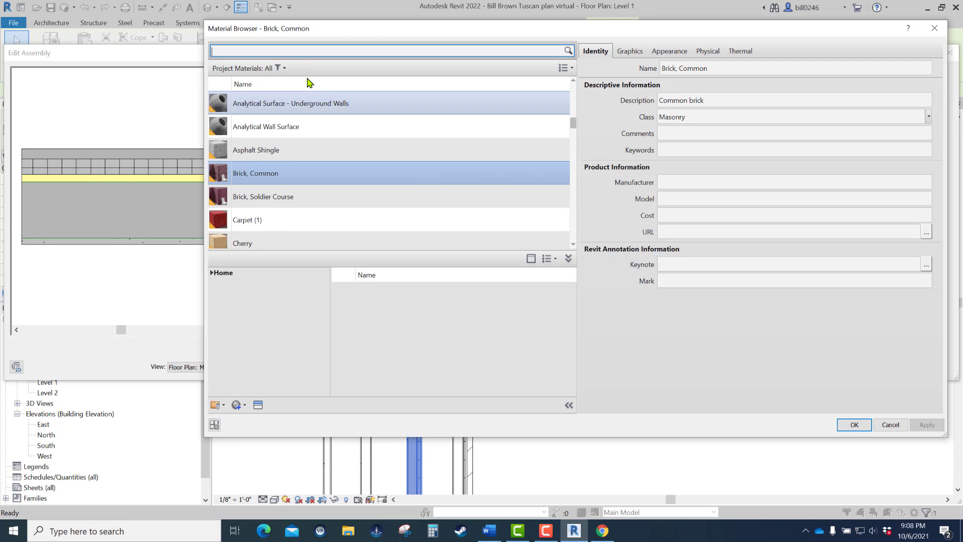
pyautogui.click(298, 50)
pyautogui.write('va')
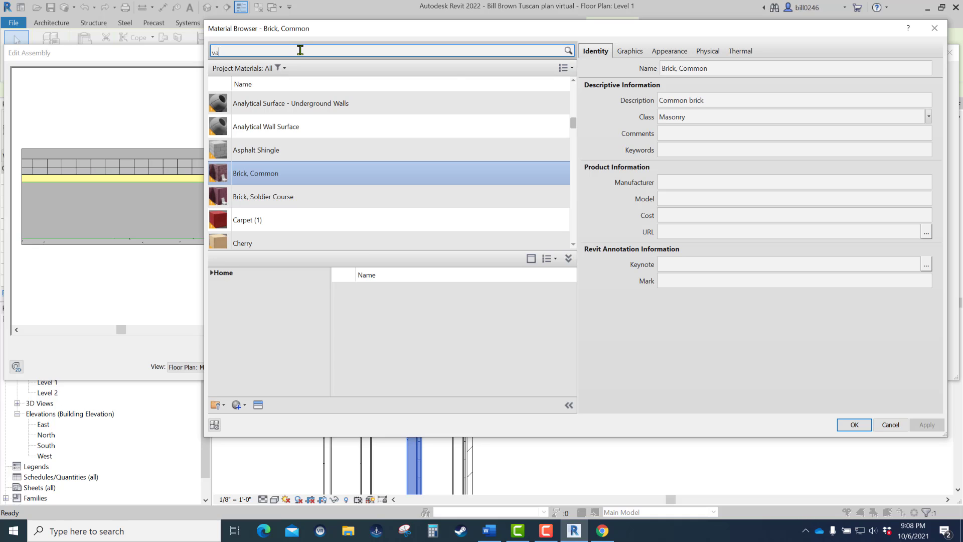
pyautogui.click(286, 120)
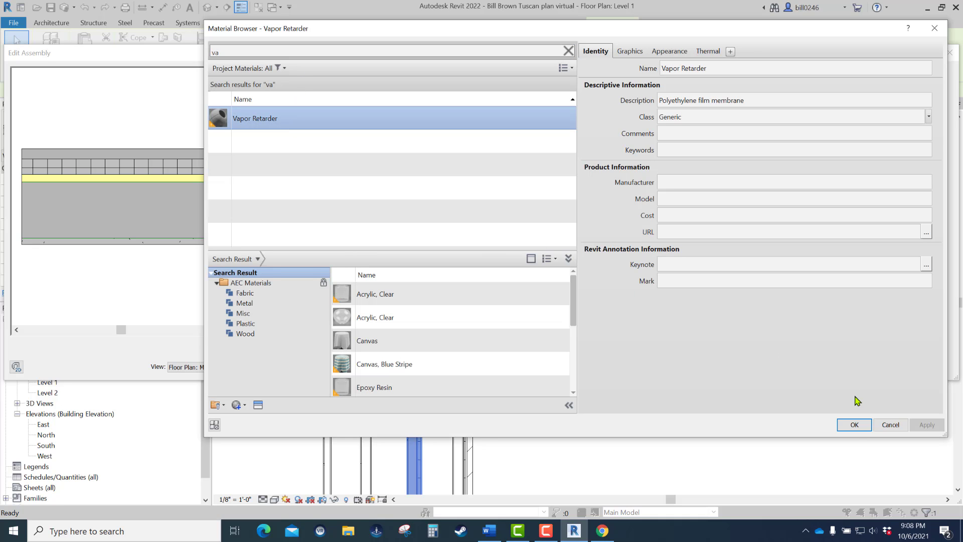
pyautogui.click(855, 424)
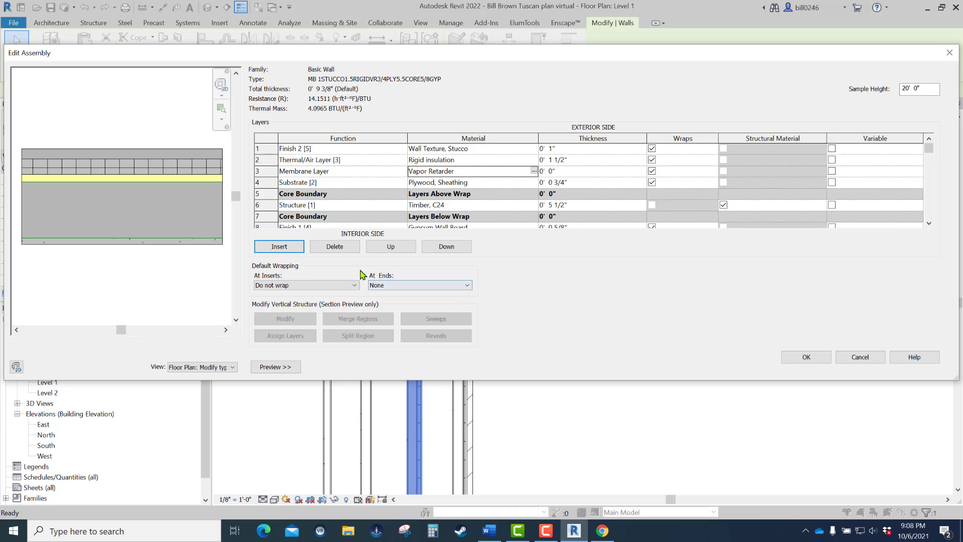
pyautogui.click(805, 357)
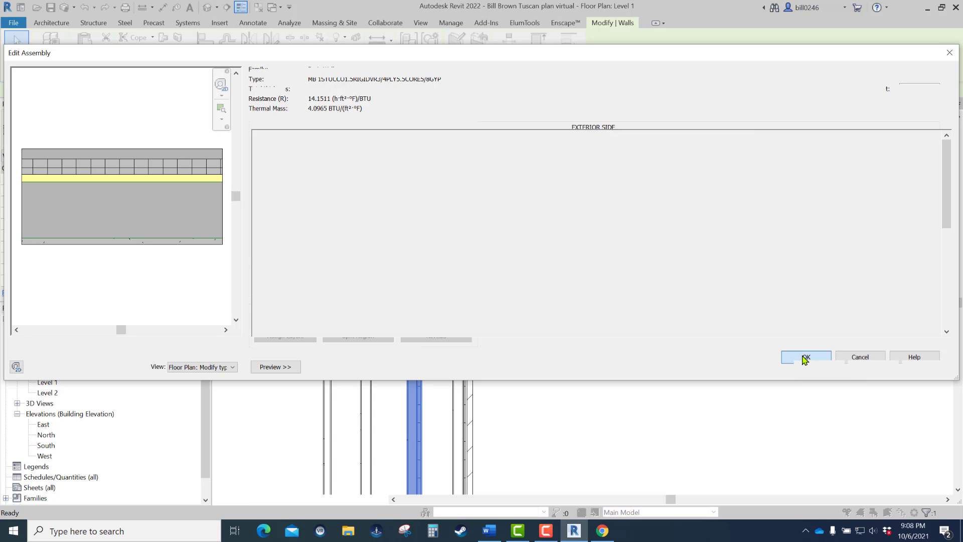
pyautogui.click(818, 369)
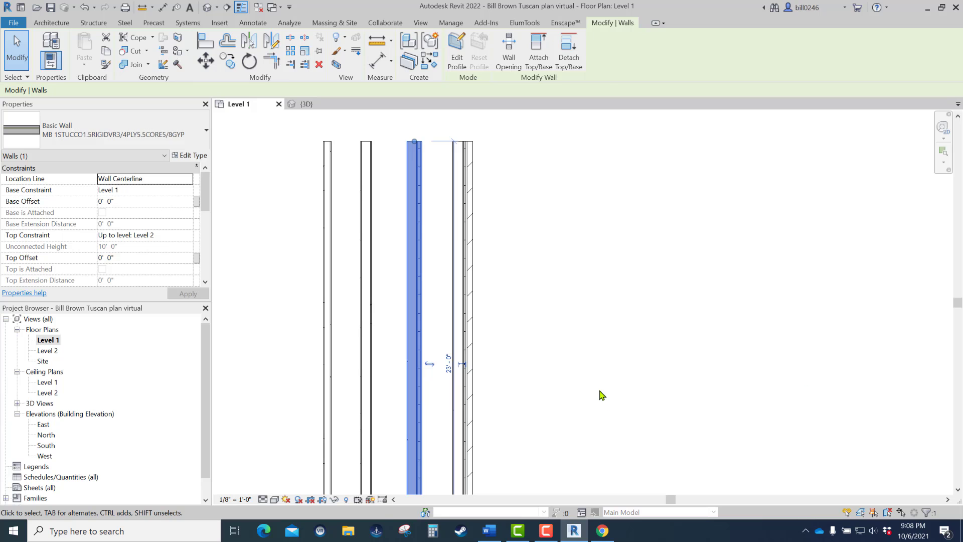
pyautogui.press('Escape')
# - Switch to the 2022RevitBook Word document and examine the T-24 Stone Wall layer functions, materials and thicknesses
pyautogui.moveTo(478, 209); pyautogui.dragTo(439, 220, button='middle')
pyautogui.scroll(-1, 439, 221)
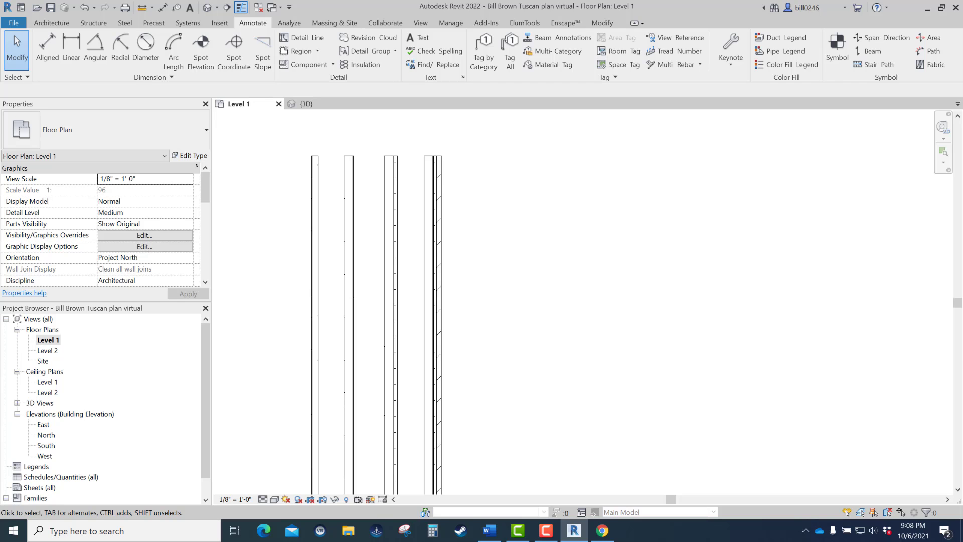
pyautogui.moveTo(962, 75); pyautogui.dragTo(639, 58)
pyautogui.scroll(-2, 519, 259)
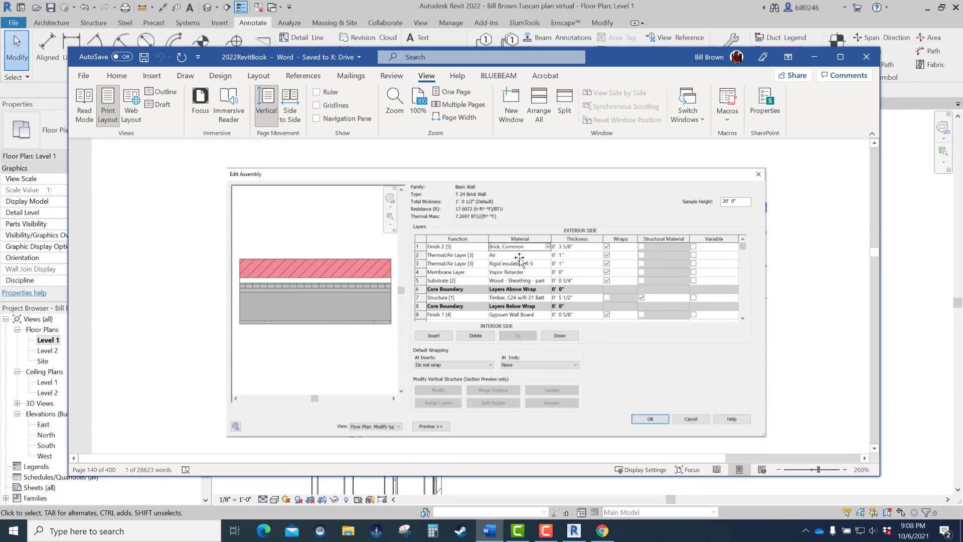
pyautogui.scroll(-5, 519, 258)
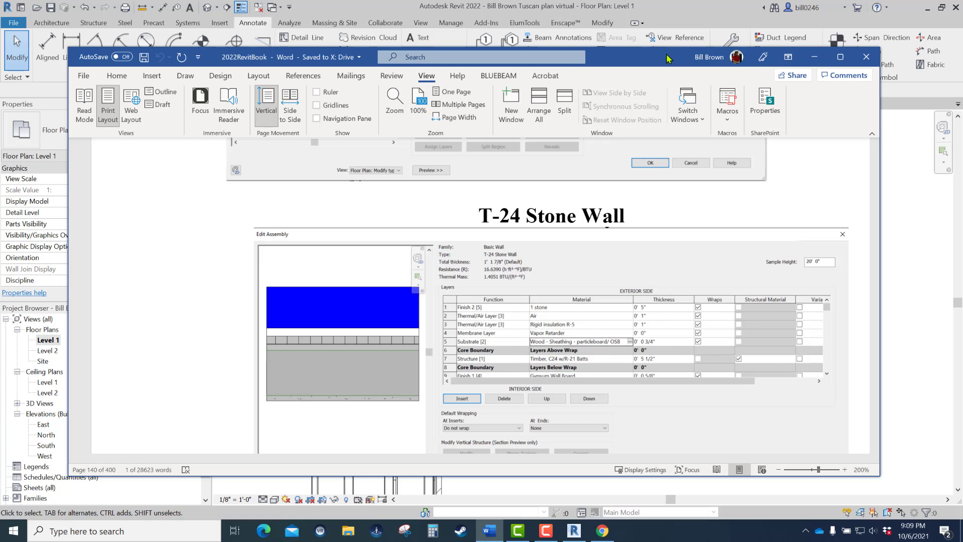
pyautogui.moveTo(667, 54); pyautogui.dragTo(962, 51)
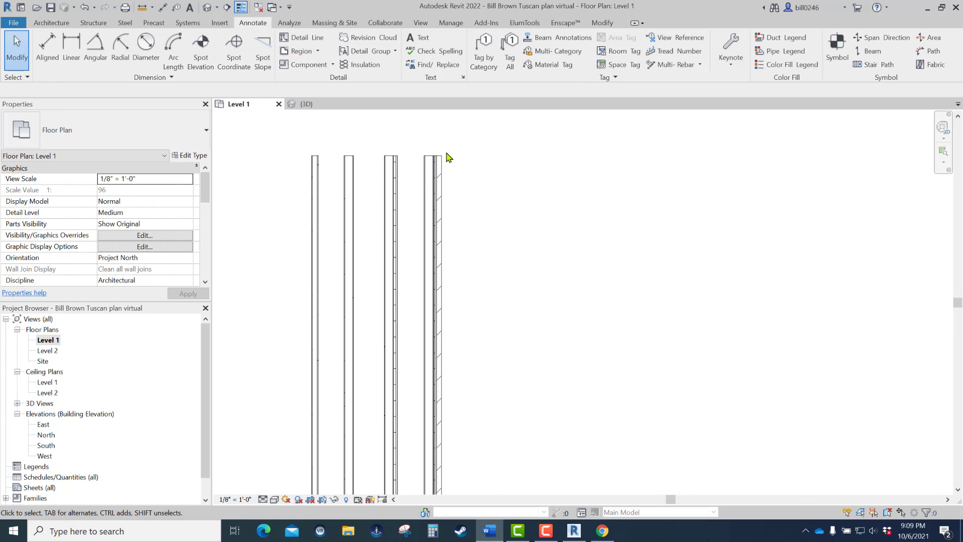
# - Create a similar MB T-24 Brick wall, drawn vertically about 23' long, parallel to the existing brick wall on its exterior side
pyautogui.click(438, 172)
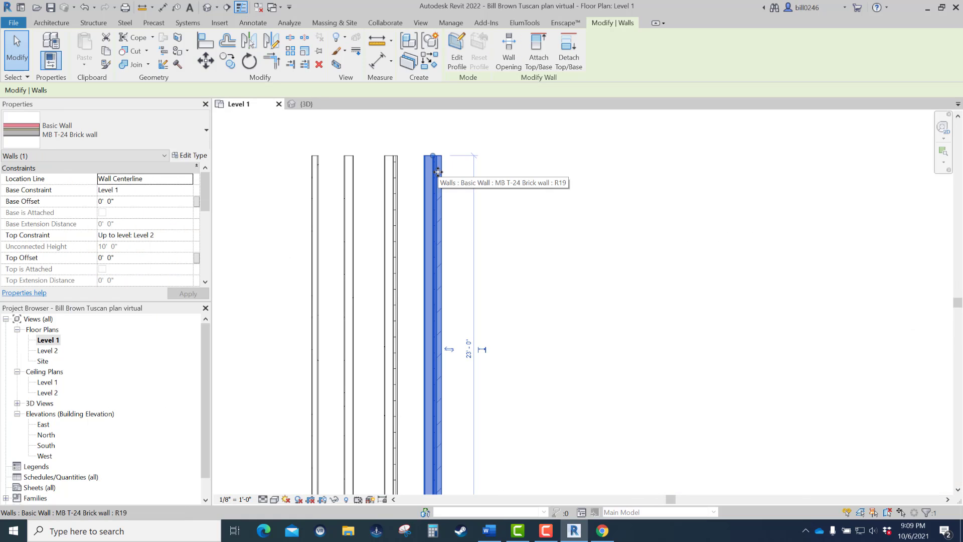
pyautogui.rightClick(437, 172)
pyautogui.click(483, 276)
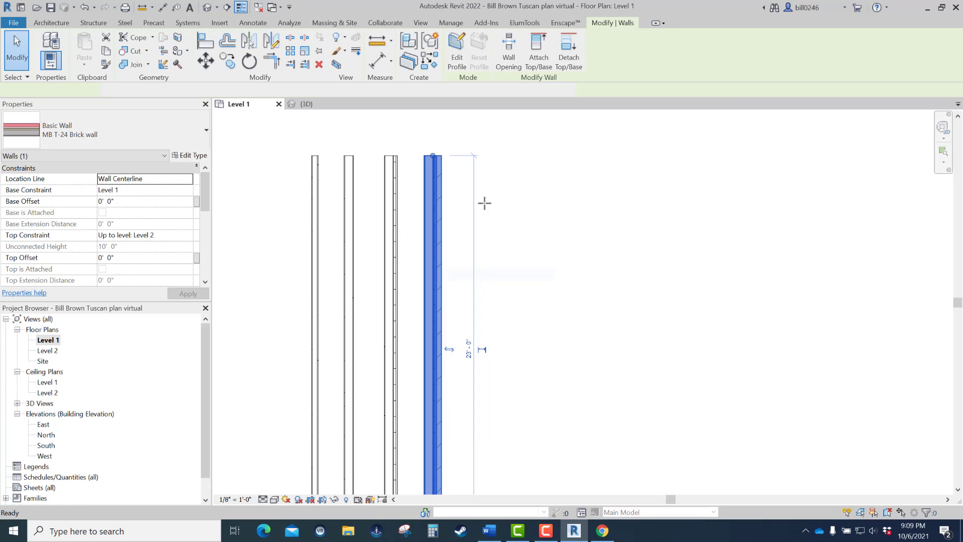
pyautogui.click(483, 156)
pyautogui.scroll(-1, 475, 256)
pyautogui.moveTo(474, 257); pyautogui.dragTo(504, 156, button='middle')
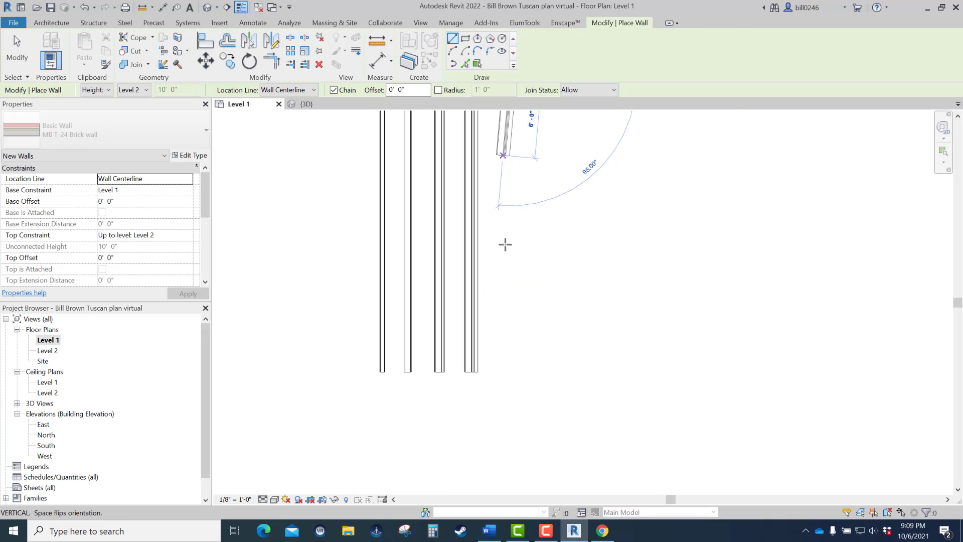
pyautogui.click(499, 359)
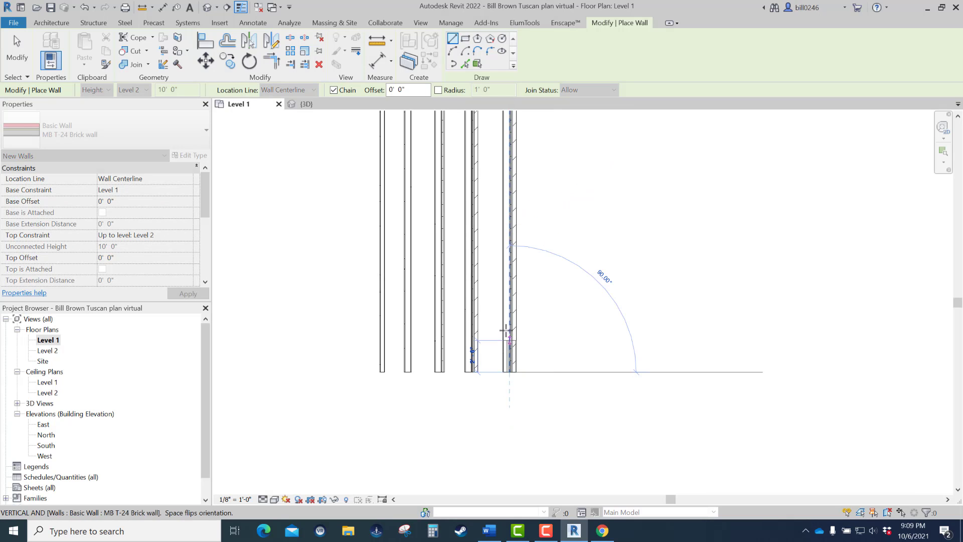
pyautogui.press('Escape')
pyautogui.press('Escape')
pyautogui.scroll(-1, 494, 326)
pyautogui.moveTo(484, 346); pyautogui.dragTo(402, 464, button='middle')
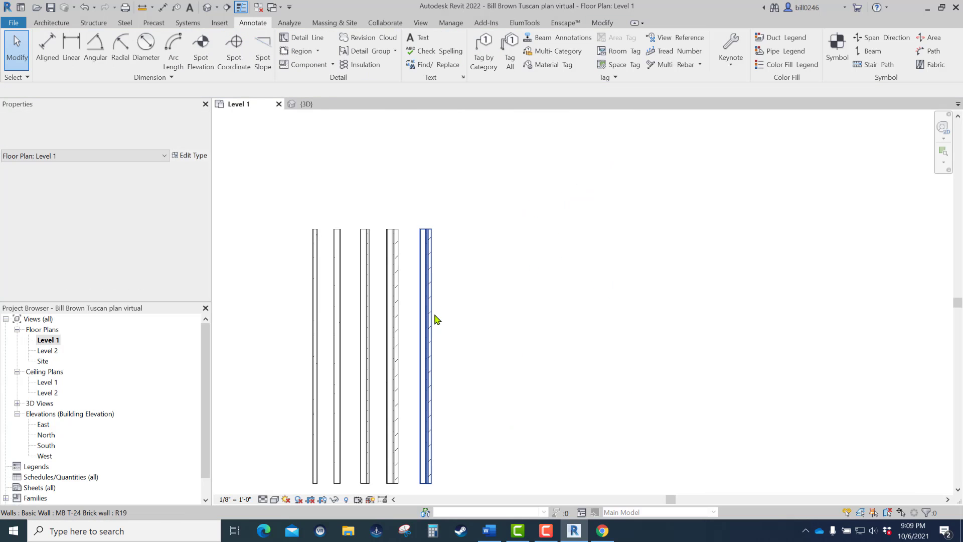
# - Duplicate the new wall's type under the name MB T-24 Stone wall
pyautogui.scroll(2, 435, 319)
pyautogui.click(428, 216)
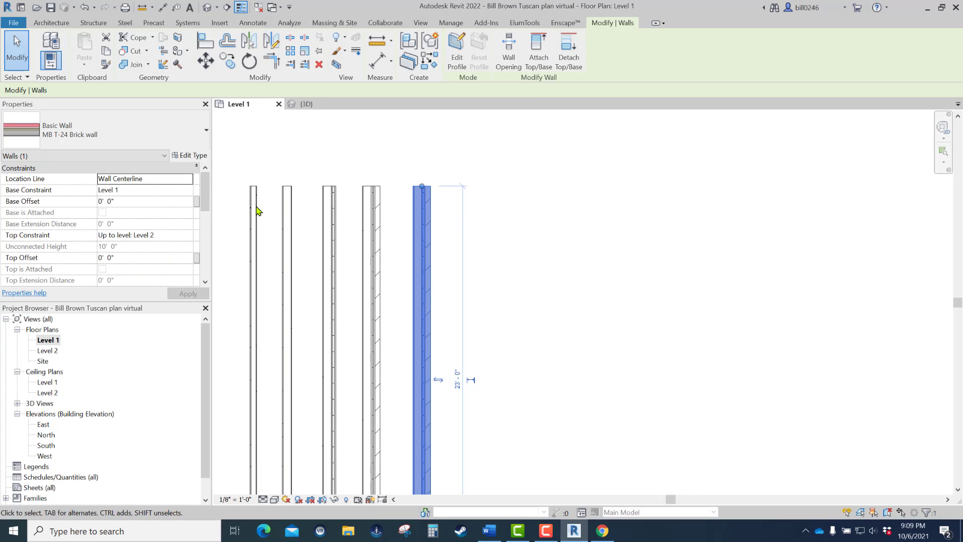
pyautogui.click(192, 155)
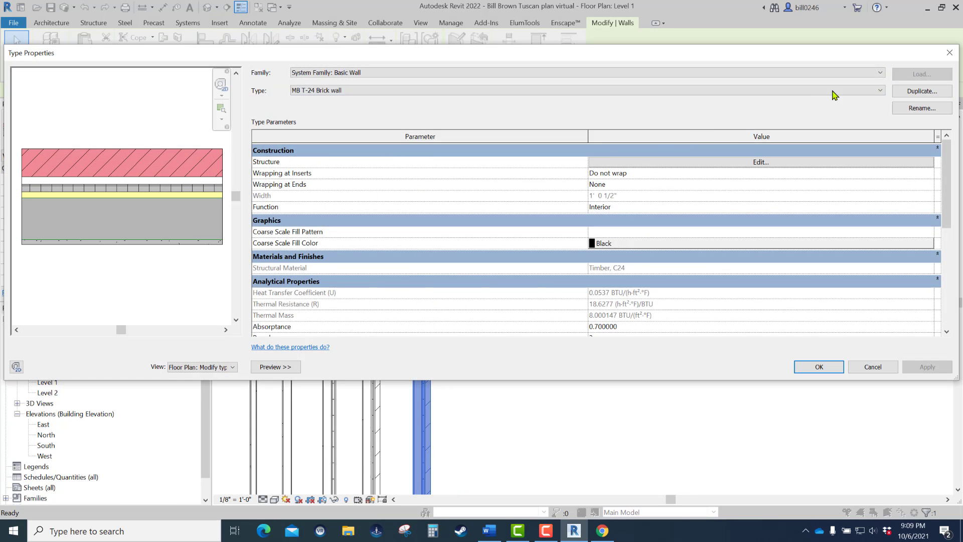
pyautogui.click(928, 95)
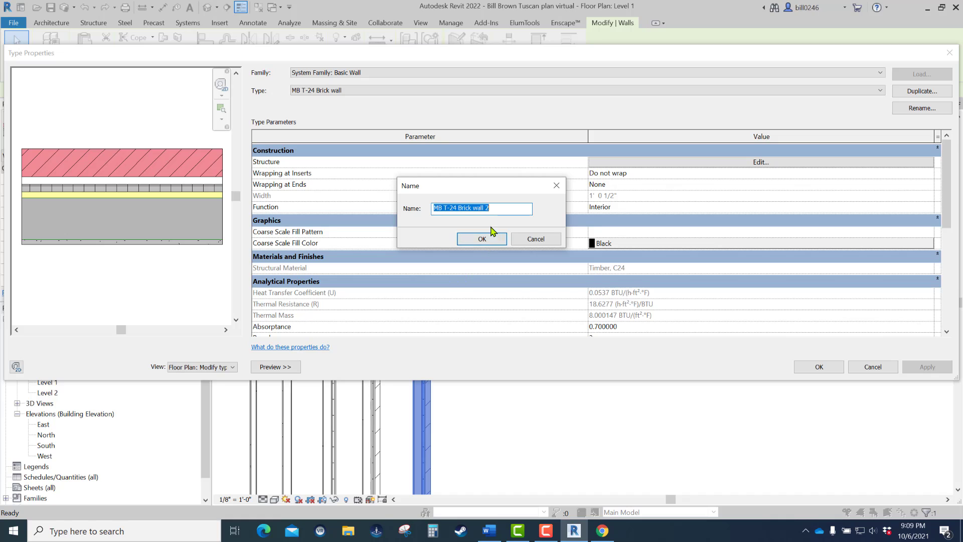
pyautogui.click(495, 209)
pyautogui.press('BackSpace')
pyautogui.write('Stone')
pyautogui.click(501, 240)
# - In the stone wall's structure, load Stone from the AEC Materials Stone library and assign it to the exterior Finish 2 [5] layer
pyautogui.click(766, 163)
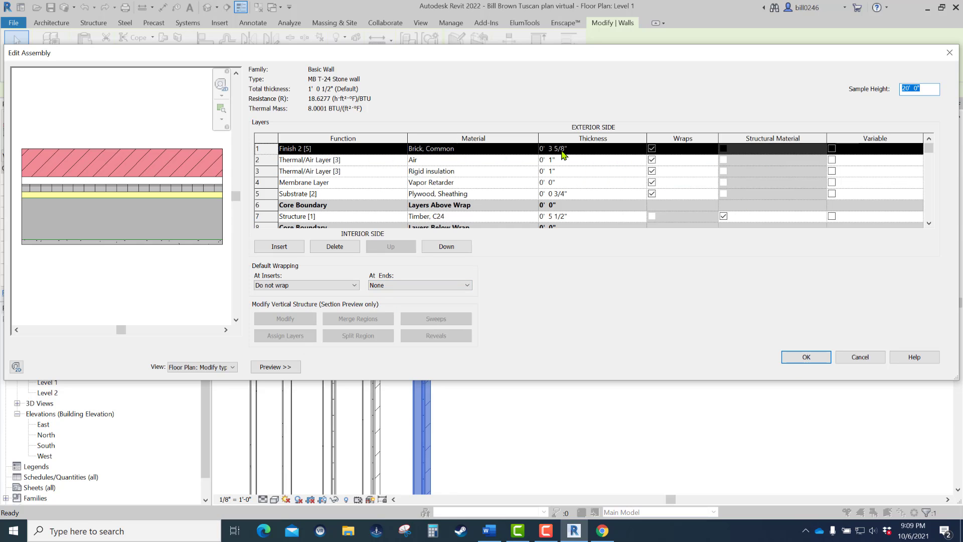
pyautogui.click(535, 150)
pyautogui.click(535, 150)
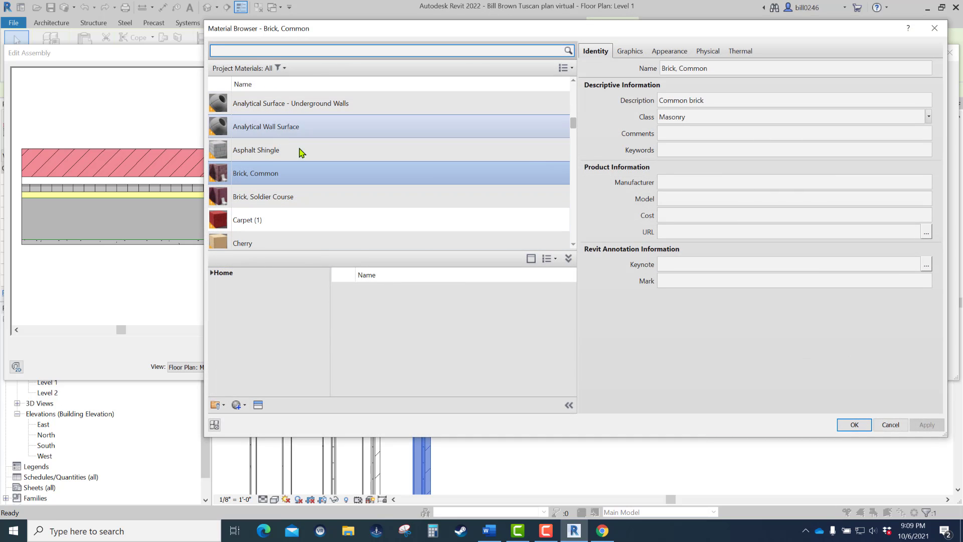
pyautogui.moveTo(573, 123); pyautogui.dragTo(565, 224)
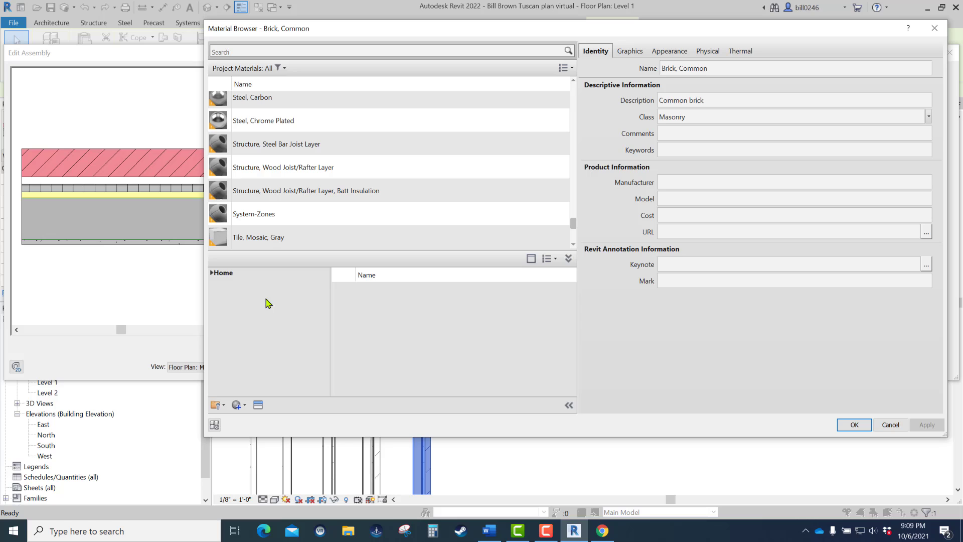
pyautogui.click(221, 273)
pyautogui.click(211, 273)
pyautogui.click(219, 294)
pyautogui.click(217, 293)
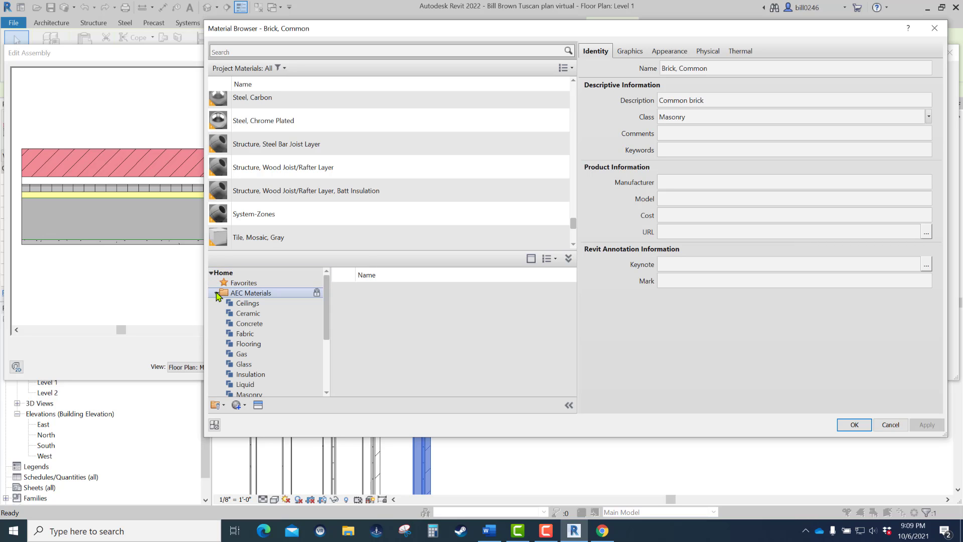
pyautogui.moveTo(327, 309); pyautogui.dragTo(323, 366)
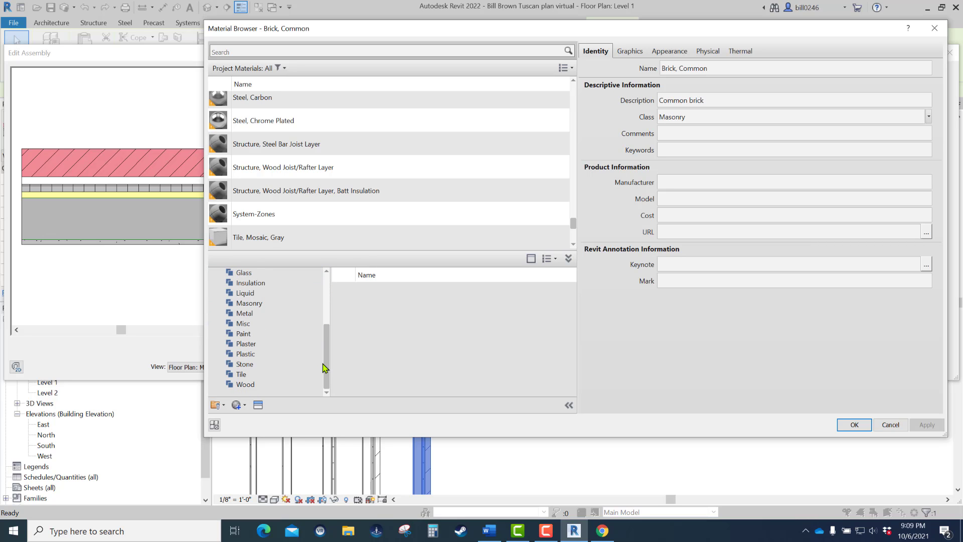
pyautogui.click(252, 368)
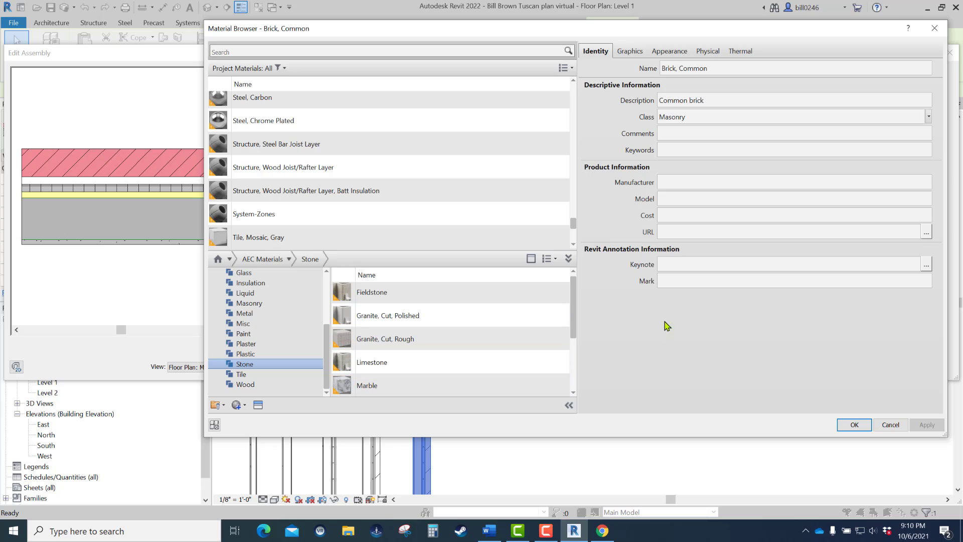
pyautogui.moveTo(576, 307); pyautogui.dragTo(572, 360)
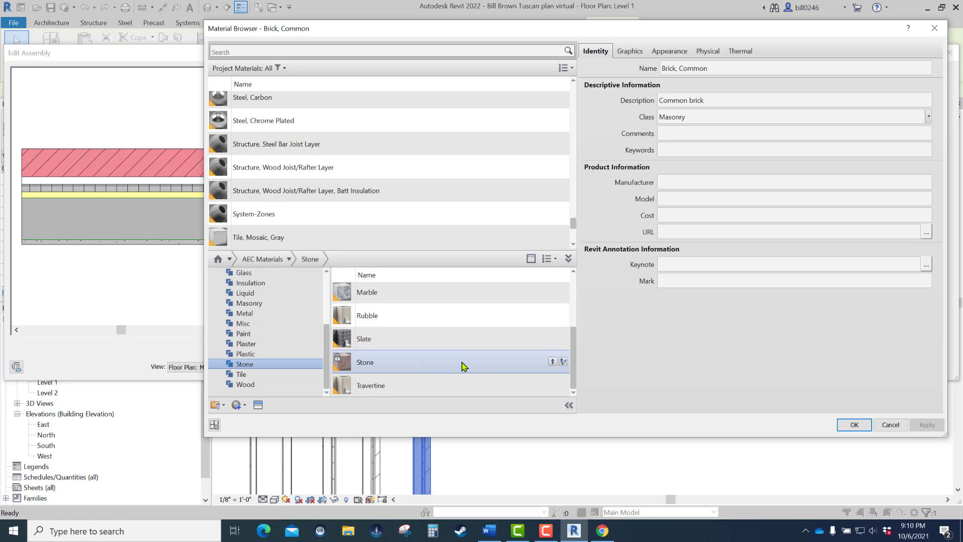
pyautogui.click(553, 362)
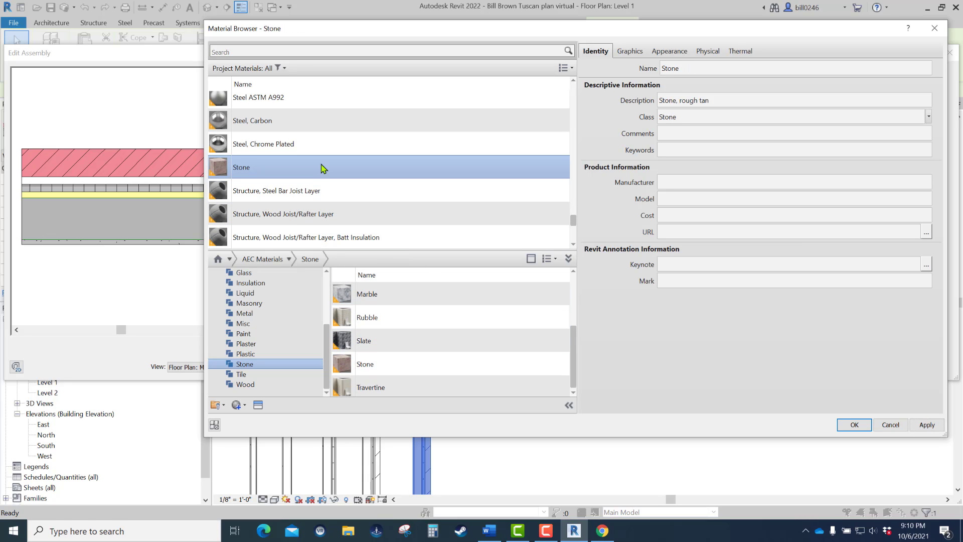
pyautogui.click(853, 424)
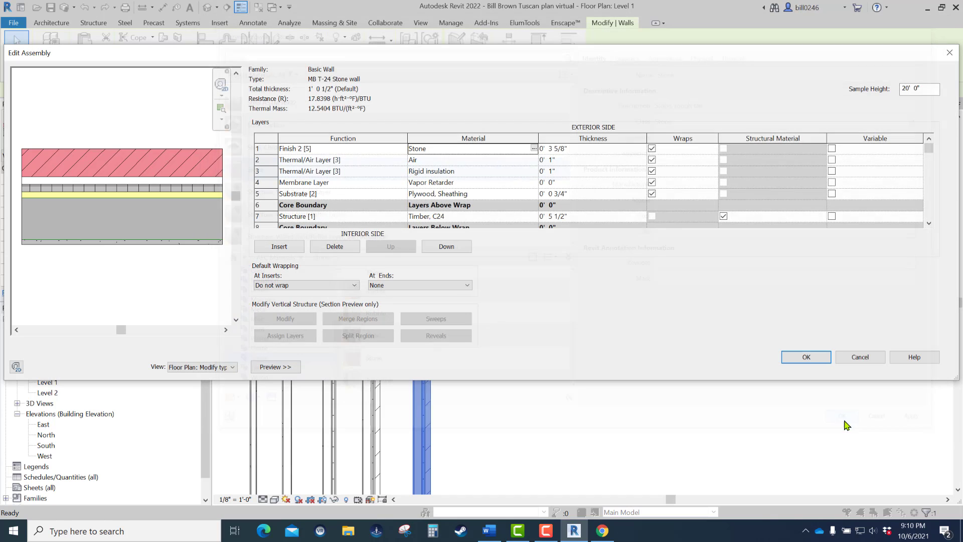
# - Set the stone layer's thickness to 5" and accept the stone wall assembly and type properties
pyautogui.click(577, 149)
pyautogui.write('0')
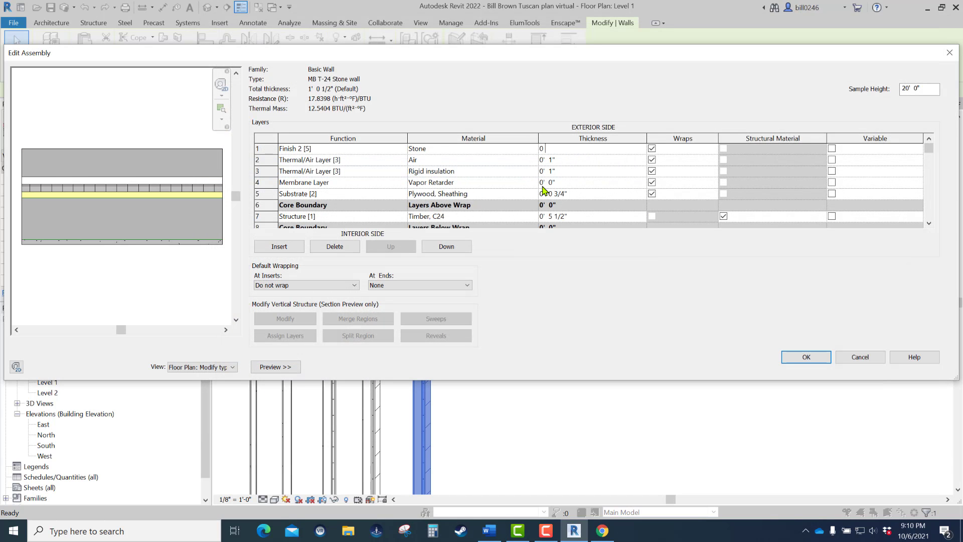
pyautogui.write("'  5")
pyautogui.press('Return')
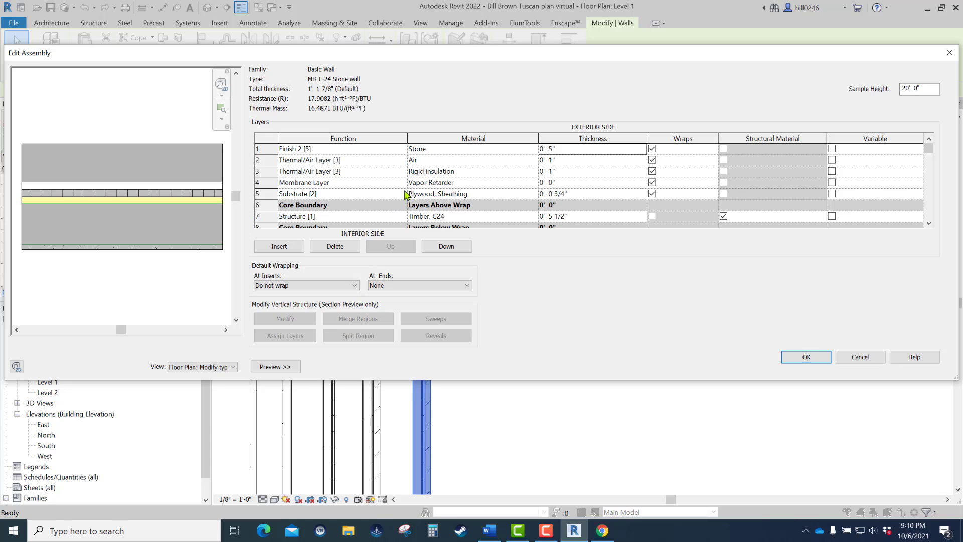
pyautogui.click(798, 357)
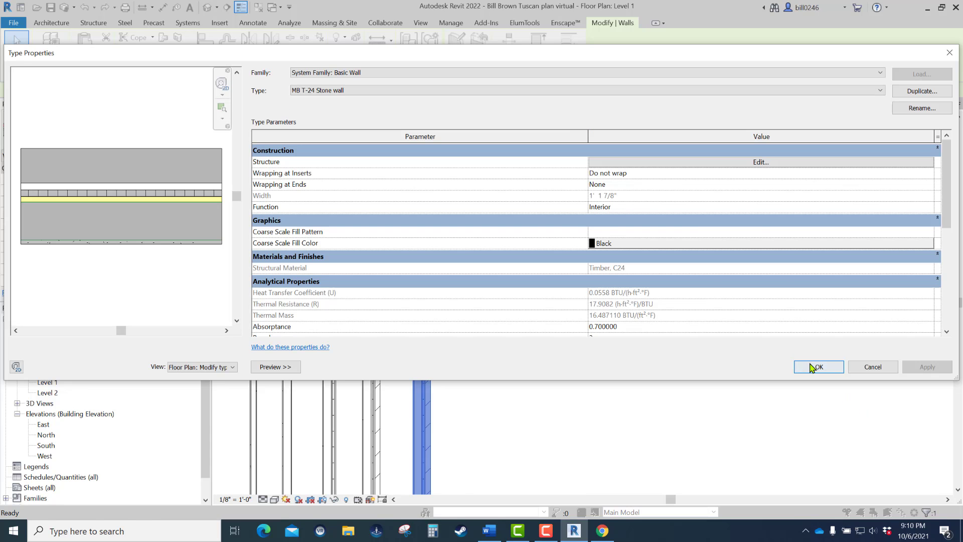
pyautogui.click(805, 357)
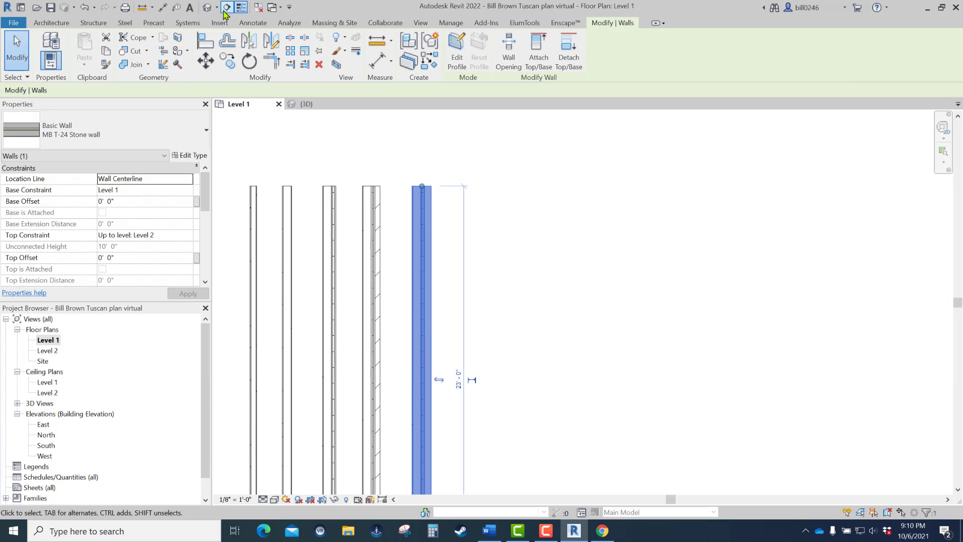
# - Open the default 3D view and check the types of the two interior walls, the stucco wall and the T-24 brick wall one by one
pyautogui.click(207, 7)
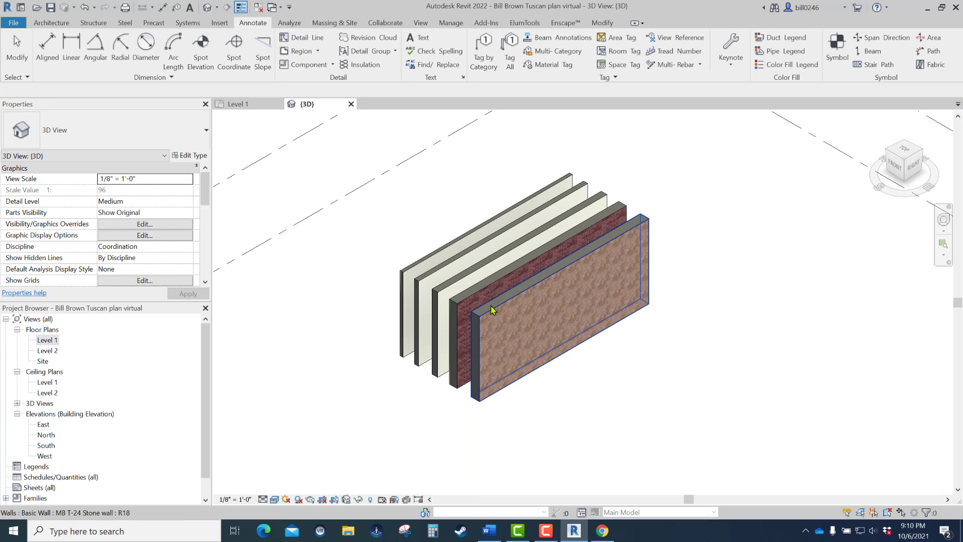
pyautogui.scroll(2, 504, 325)
pyautogui.moveTo(472, 336); pyautogui.dragTo(543, 359, button='middle')
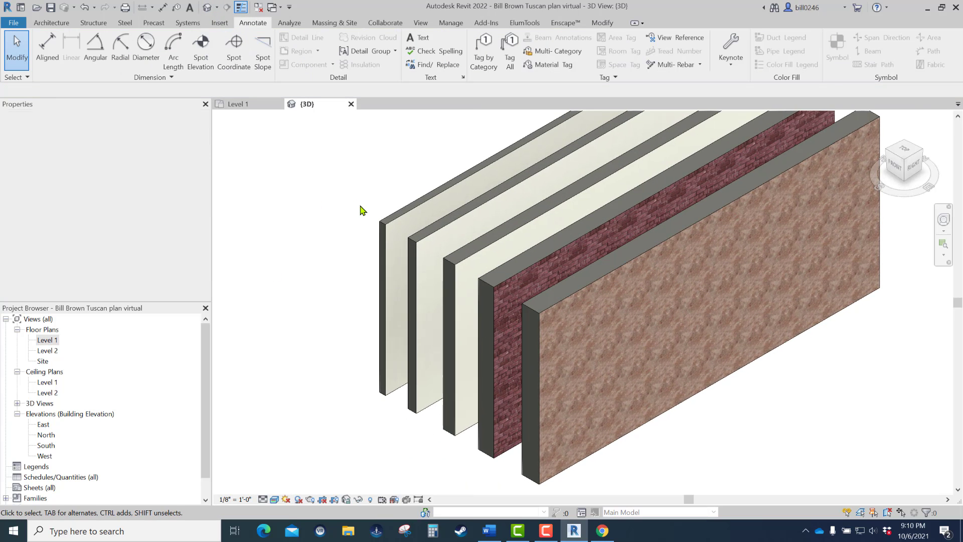
pyautogui.click(385, 231)
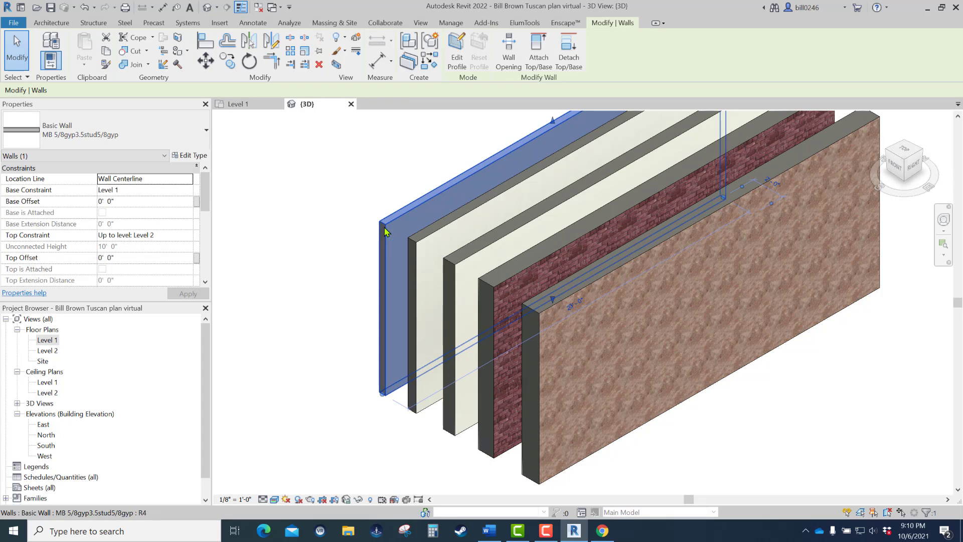
pyautogui.click(415, 262)
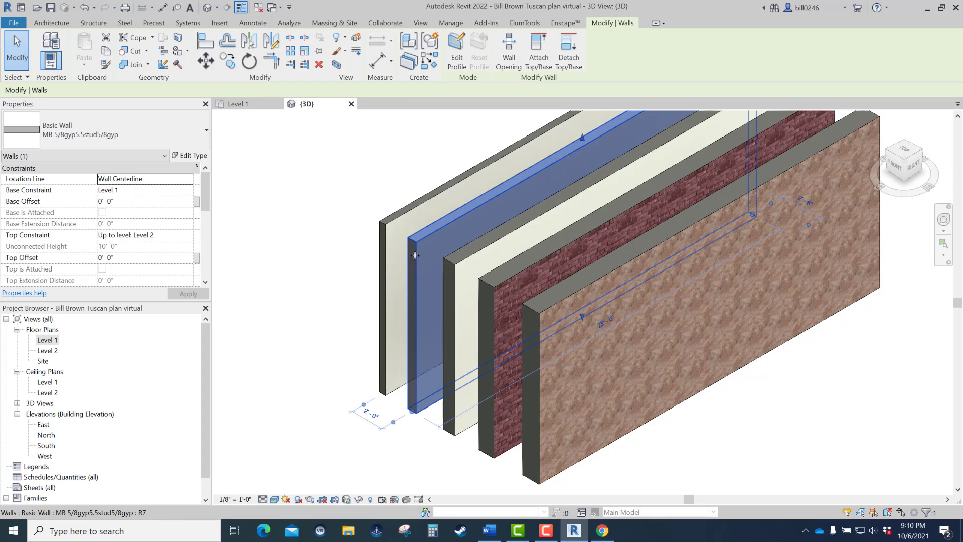
pyautogui.click(456, 276)
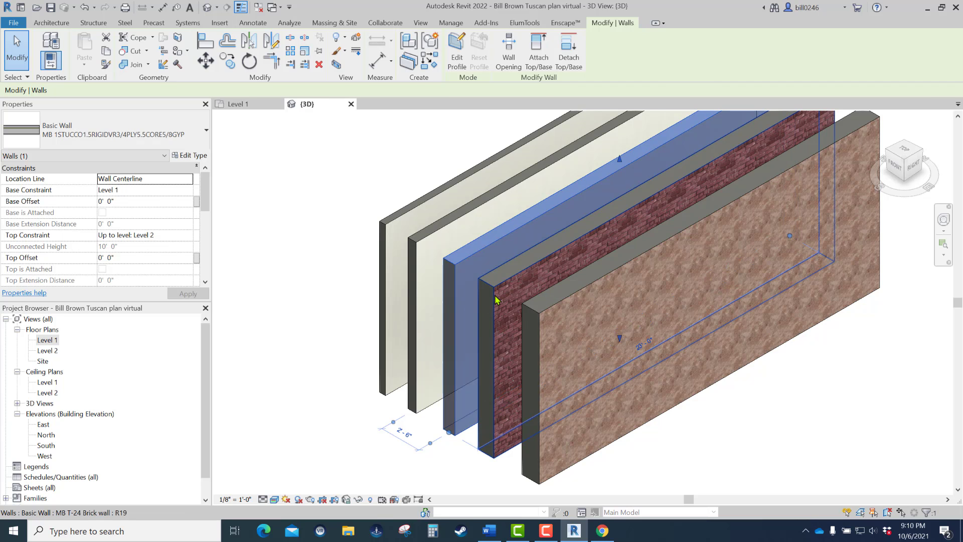
pyautogui.click(498, 300)
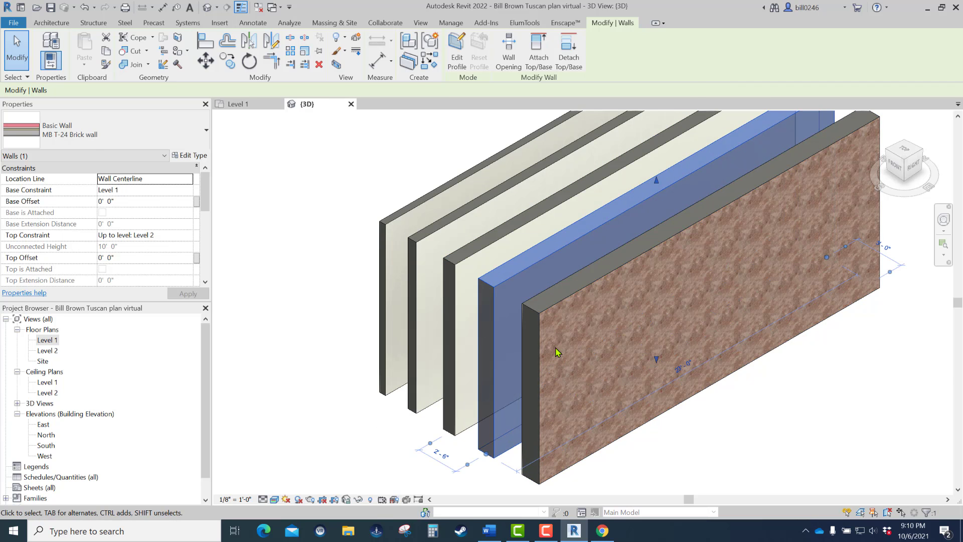
# - Examine the T-24 stone wall's exterior finish up close and check its wall type, leaving nothing selected
pyautogui.scroll(6, 547, 307)
pyautogui.scroll(-4, 547, 307)
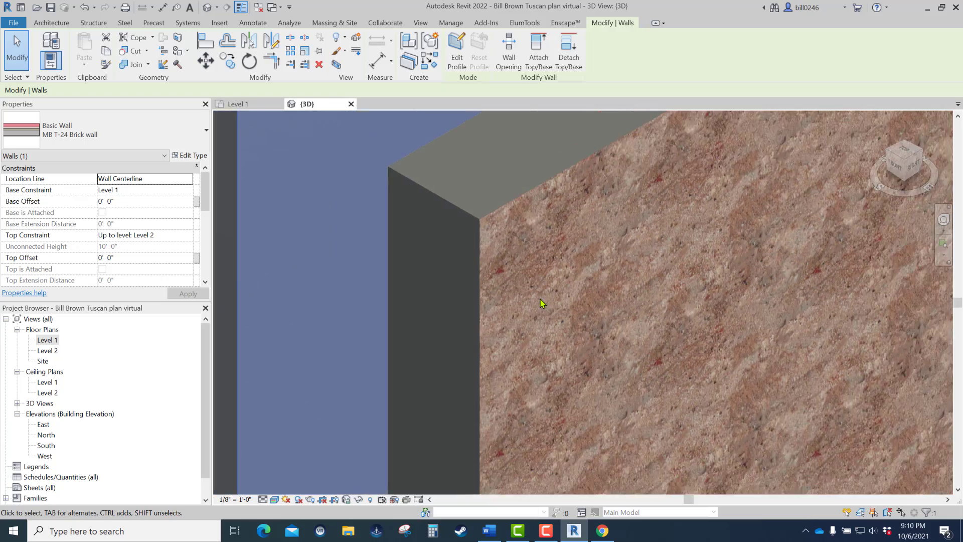
pyautogui.scroll(5, 547, 299)
pyautogui.scroll(-5, 548, 293)
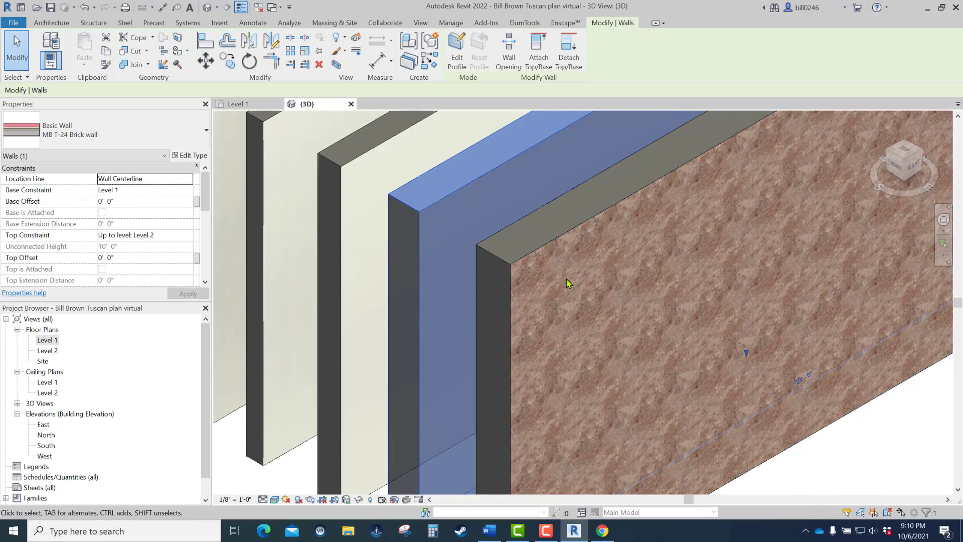
pyautogui.click(508, 261)
pyautogui.scroll(-5, 507, 269)
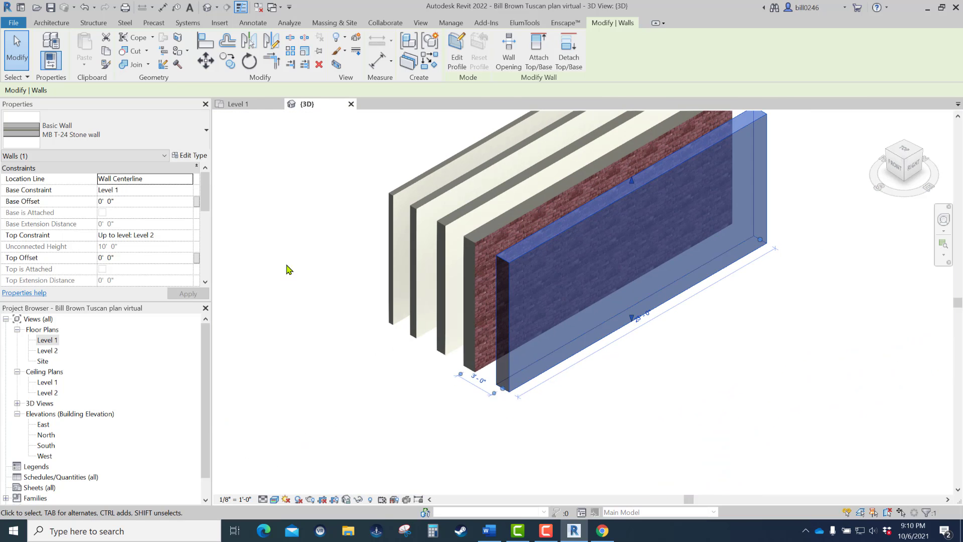
pyautogui.click(289, 270)
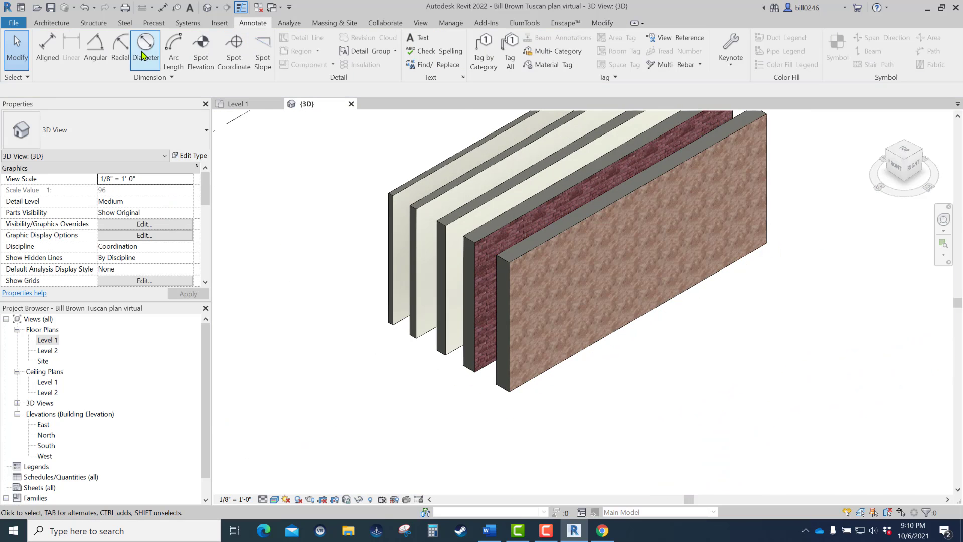
# - Save the project with all five walls in the 3D view
pyautogui.click(50, 7)
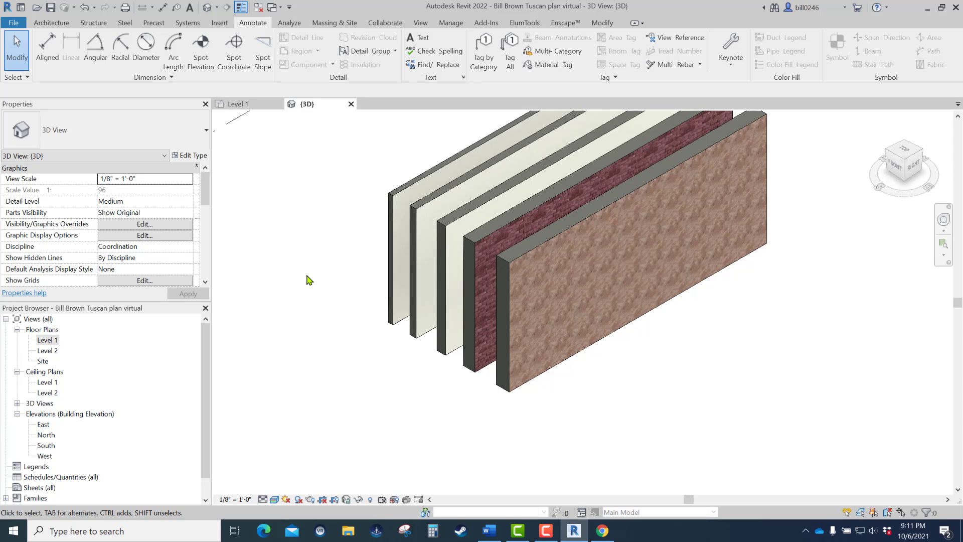
pyautogui.scroll(-2, 408, 340)
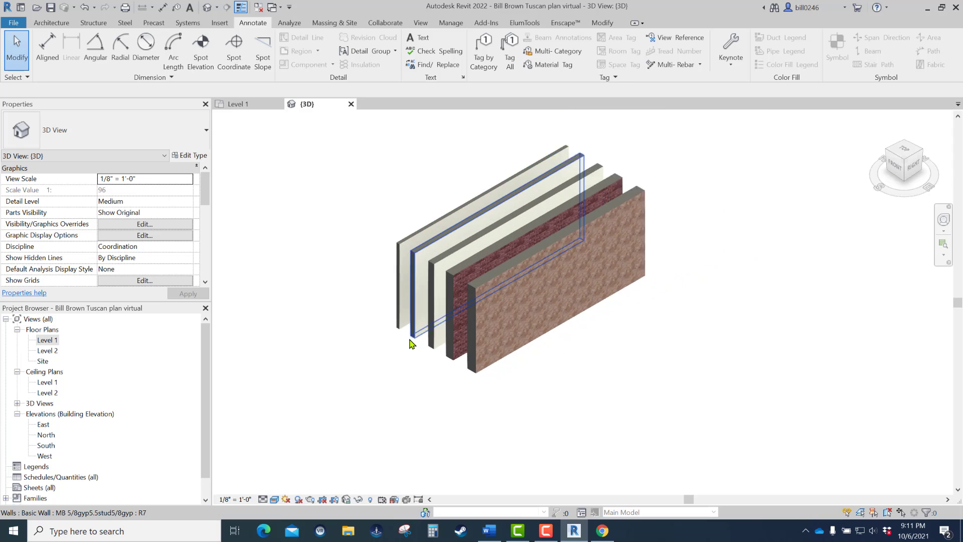